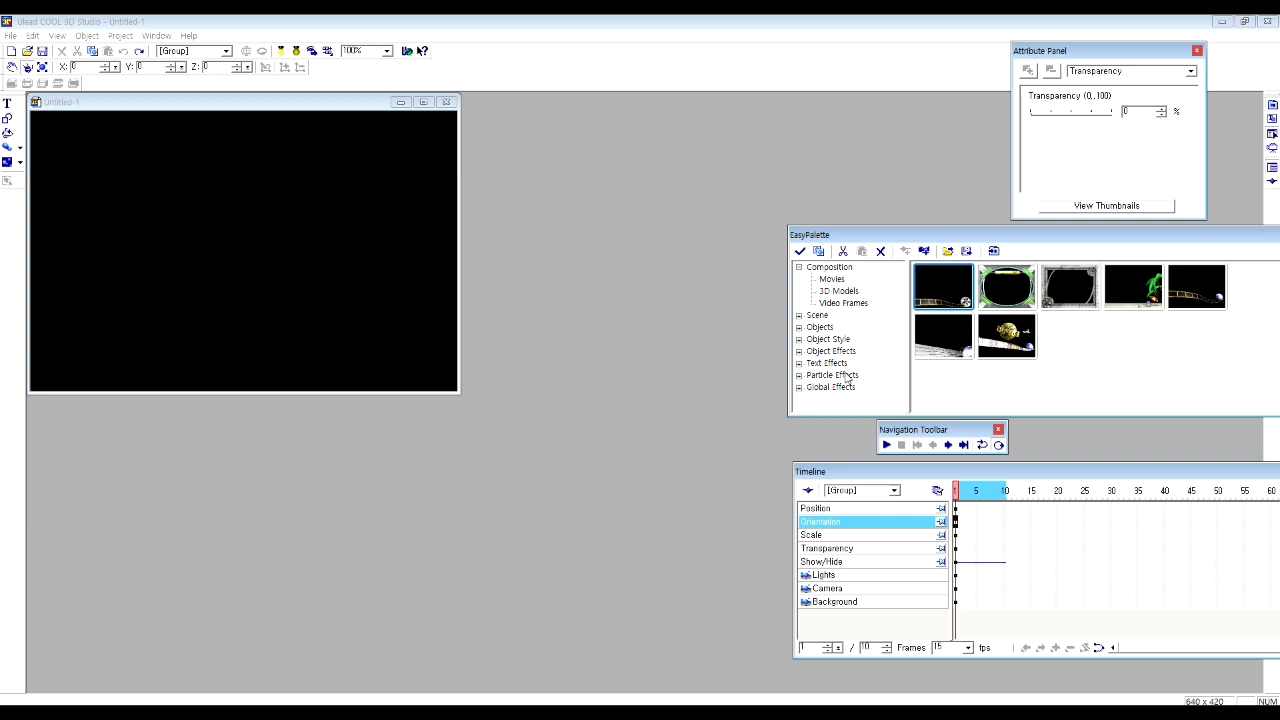
# Insert the film strip and reel composition into the empty scene and move both the reel and the film strip upward.
pyautogui.moveTo(944, 296); pyautogui.dragTo(752, 240)
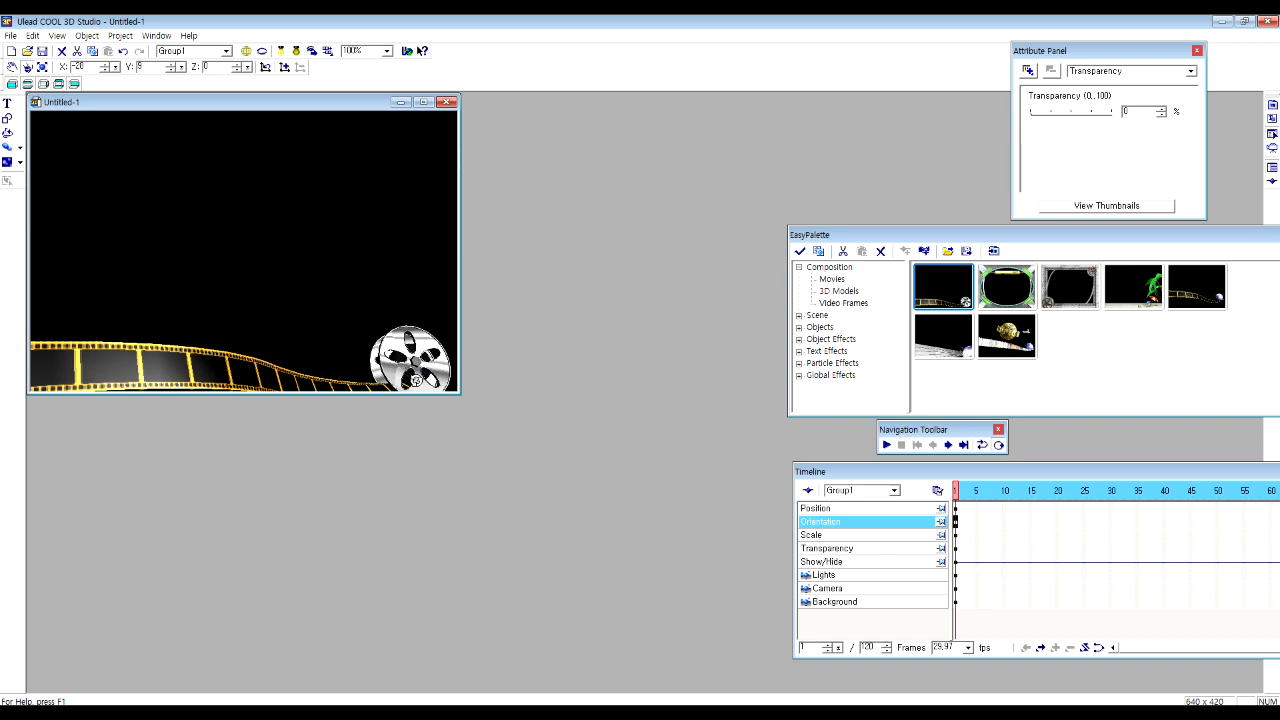
pyautogui.click(12, 67)
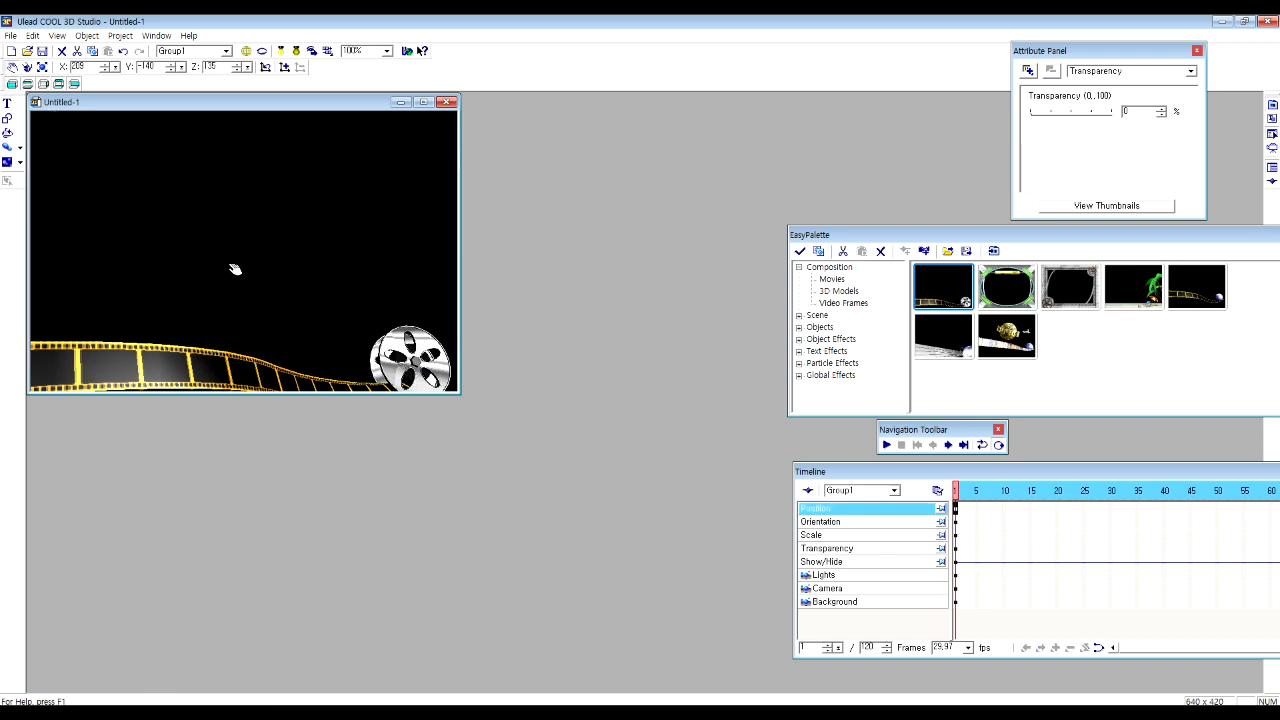
pyautogui.moveTo(412, 361); pyautogui.dragTo(415, 322)
pyautogui.moveTo(355, 390); pyautogui.dragTo(365, 372)
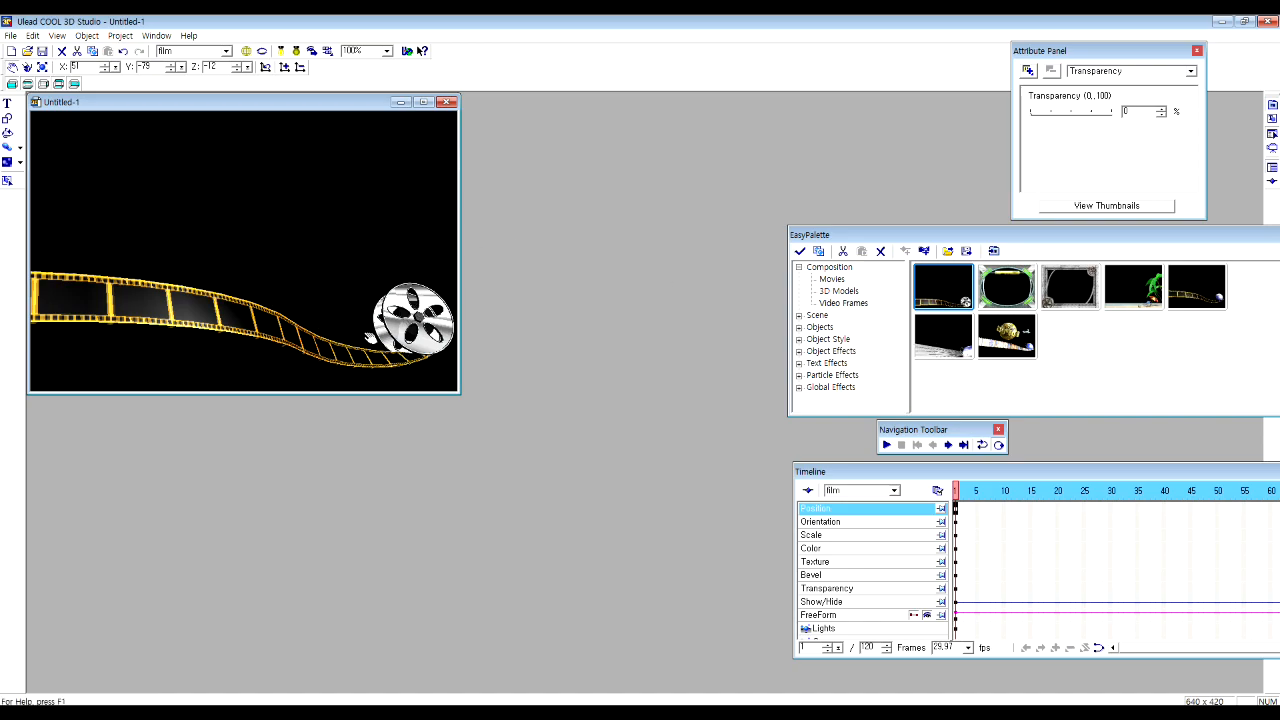
# Open the grey panel and Earth composition in a separate window and transfer its Earth group into the film scene, above the strip.
pyautogui.doubleClick(945, 338)
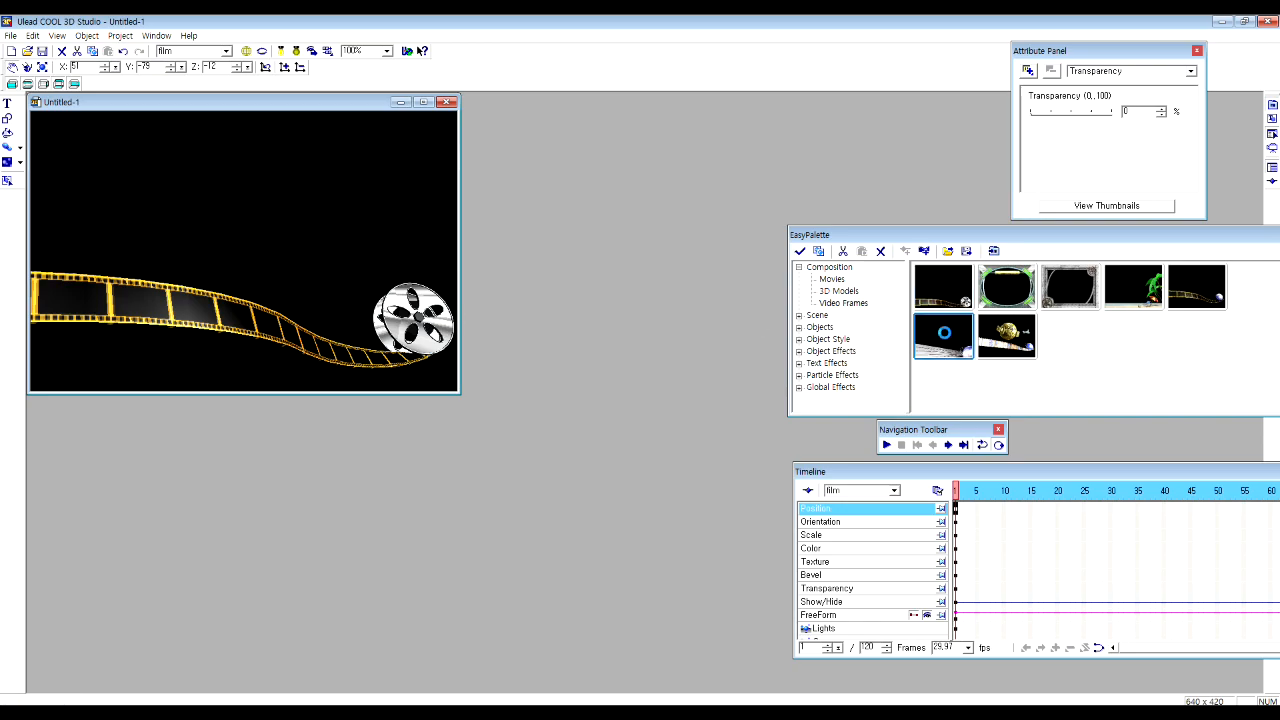
pyautogui.moveTo(175, 148); pyautogui.dragTo(617, 140)
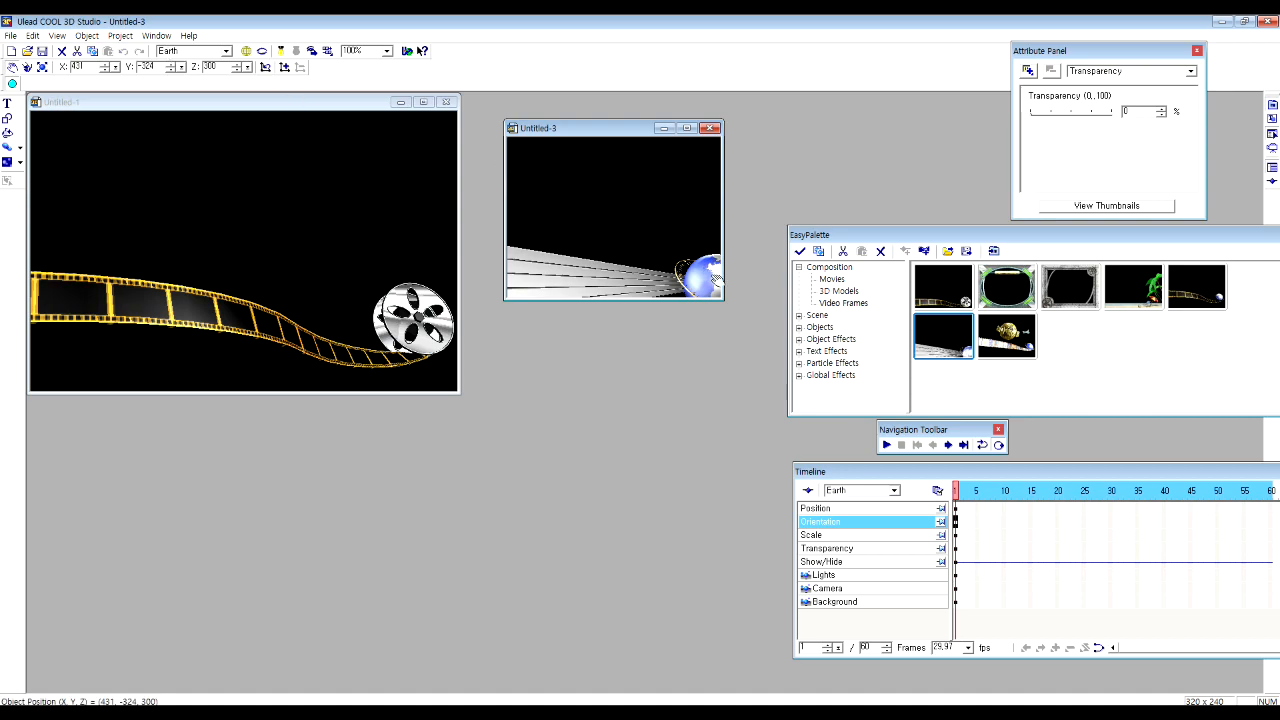
pyautogui.press('Delete')
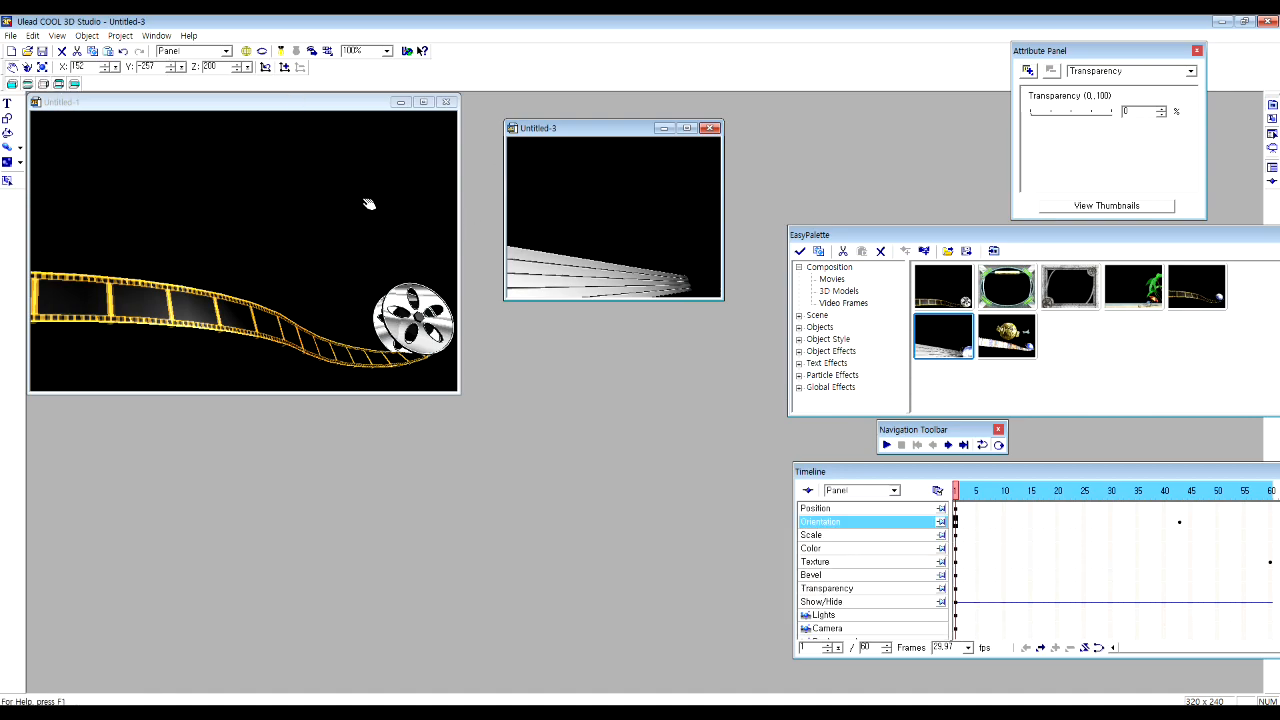
pyautogui.click(236, 179)
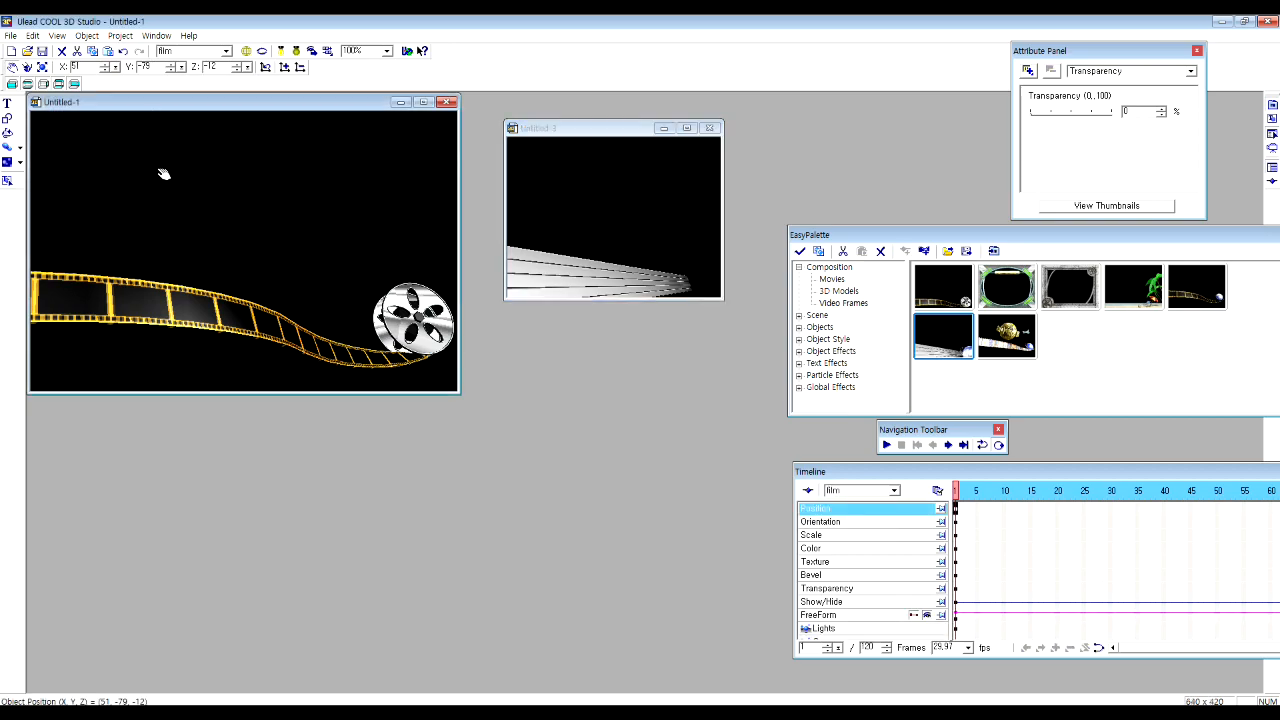
pyautogui.hotkey('ctrl', 'v')
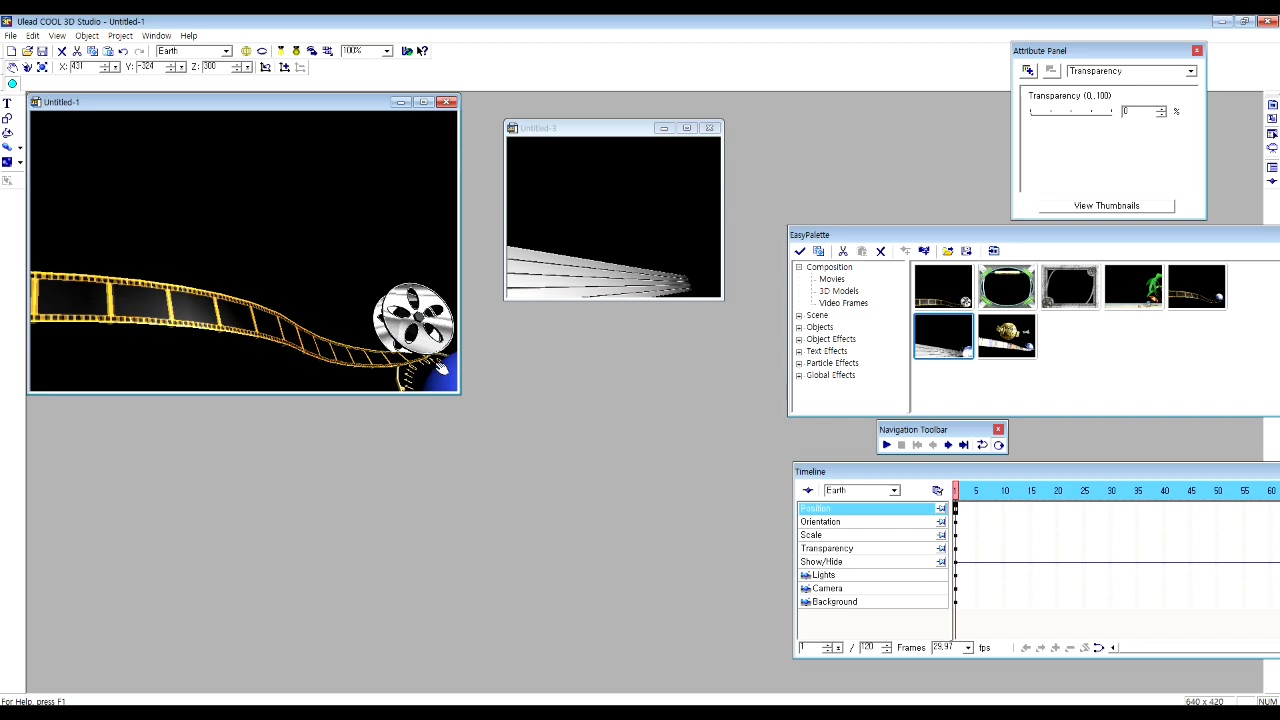
pyautogui.moveTo(444, 378); pyautogui.dragTo(268, 219)
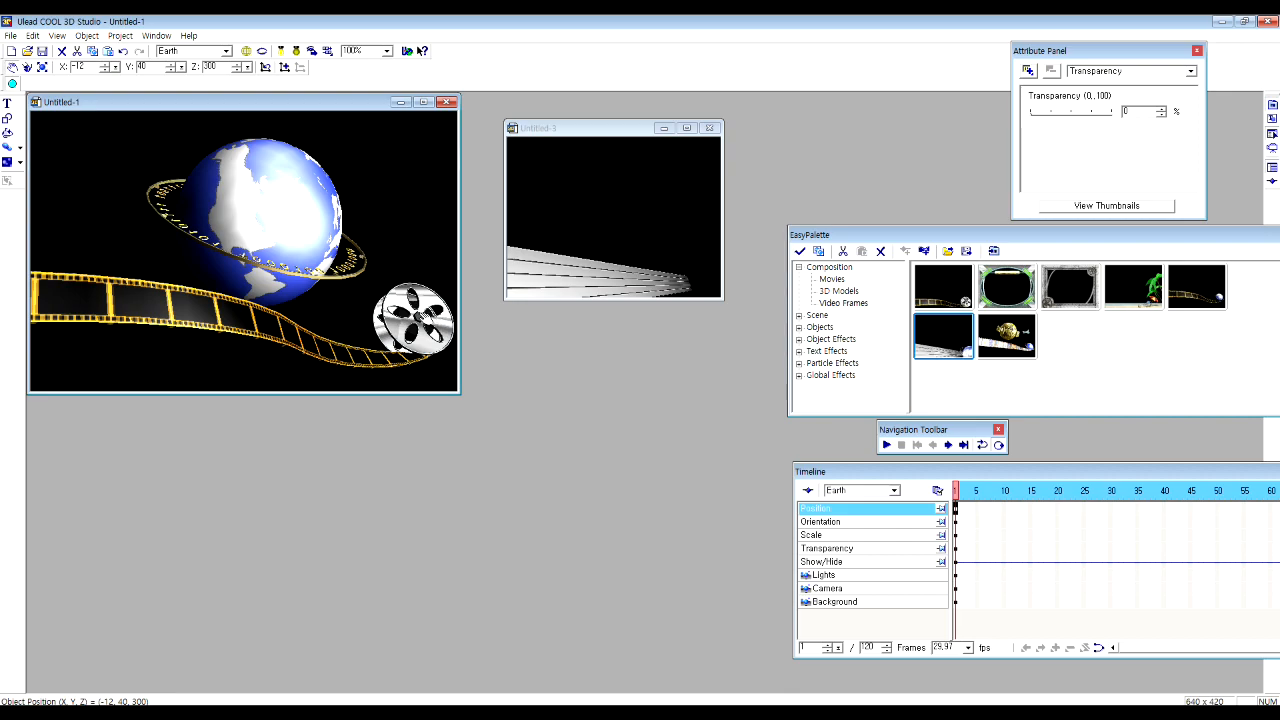
# Delete the film reel and scale the Earth group to 30 on the X, Y and Z axes.
pyautogui.click(413, 318)
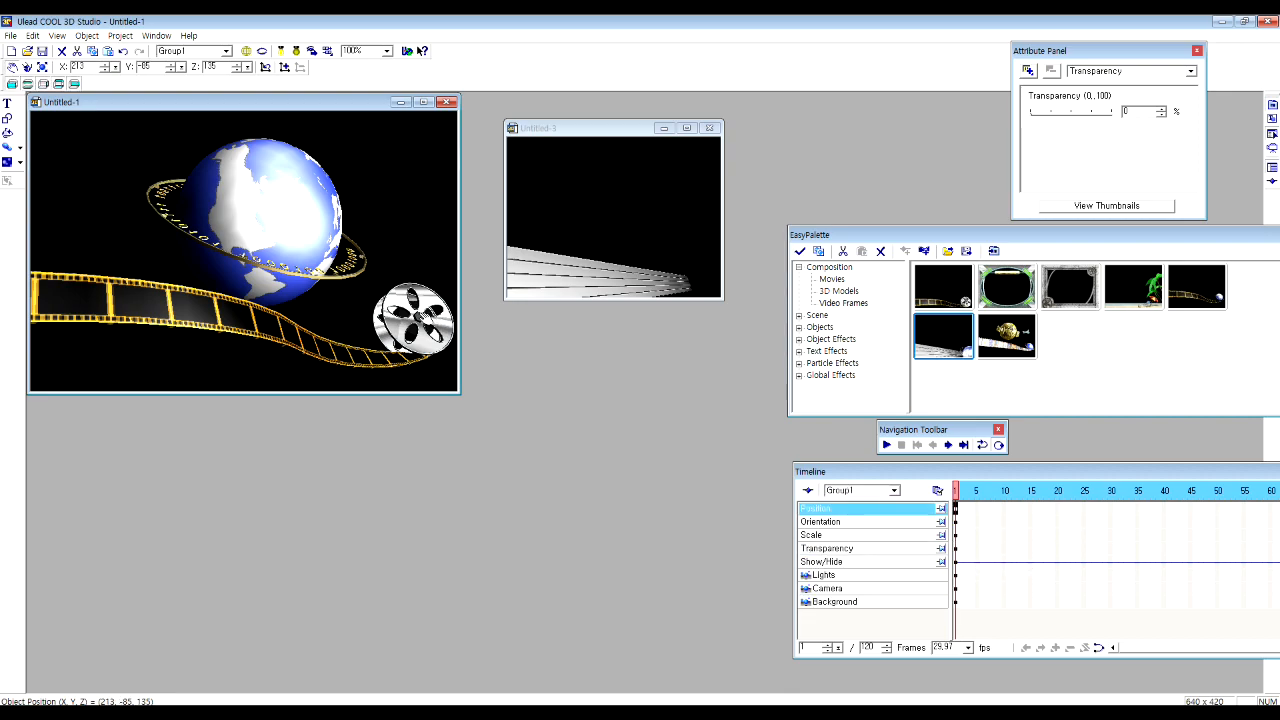
pyautogui.click(62, 51)
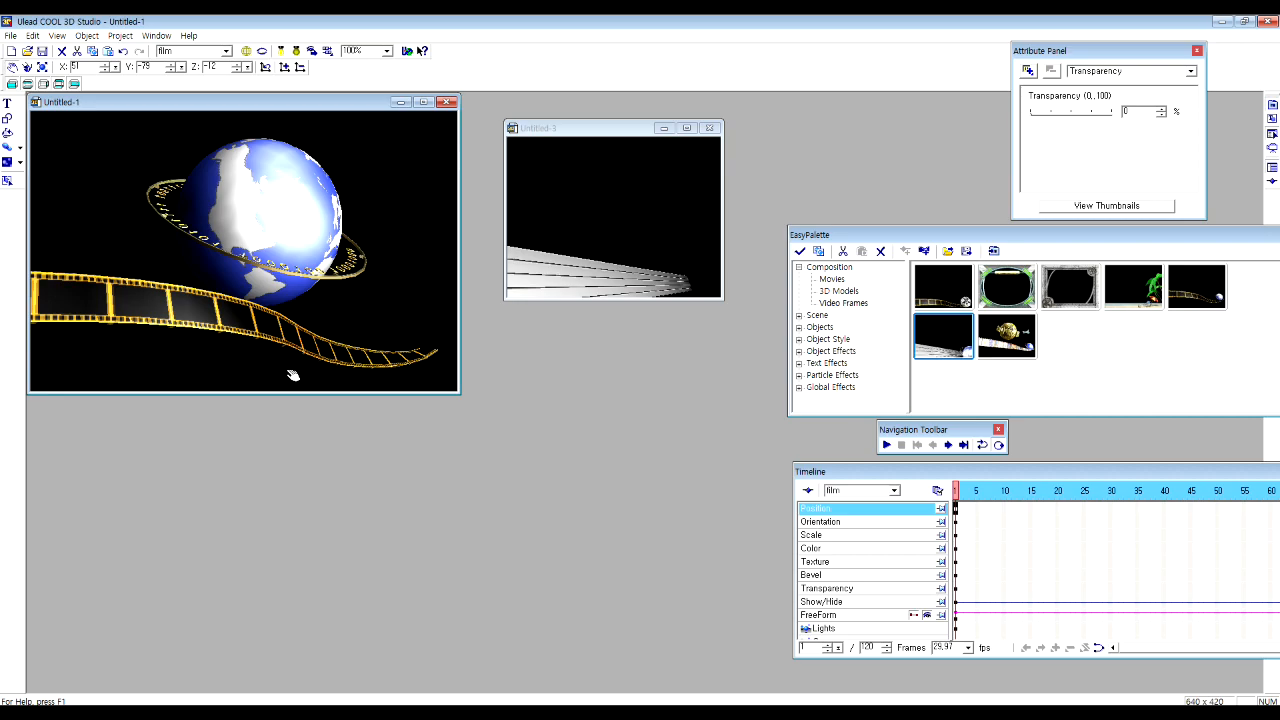
pyautogui.click(270, 207)
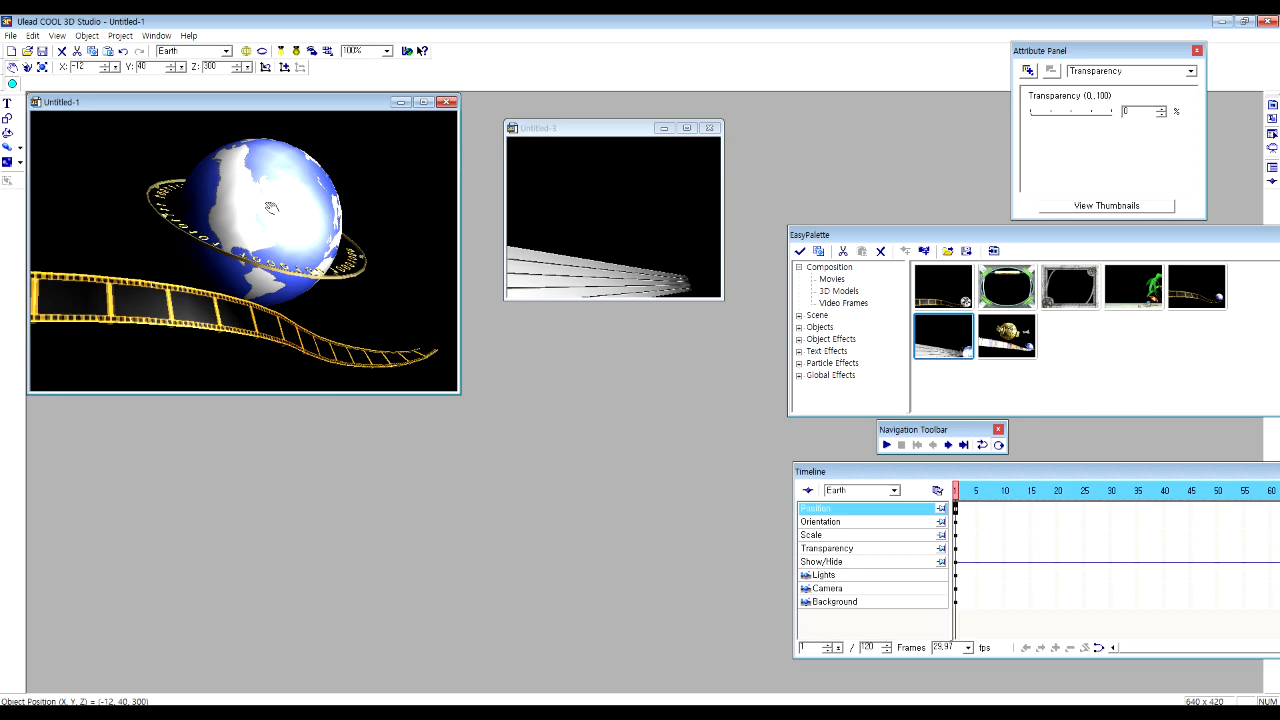
pyautogui.click(42, 68)
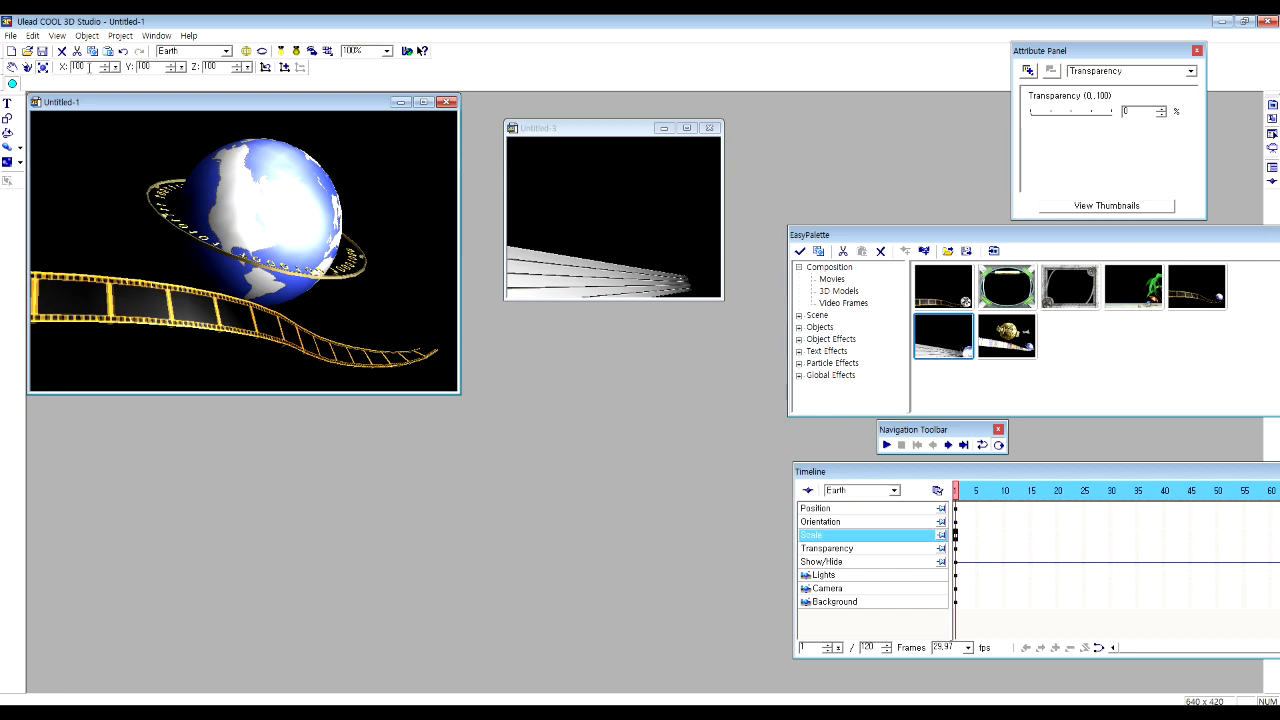
pyautogui.doubleClick(96, 68)
pyautogui.press('Tab')
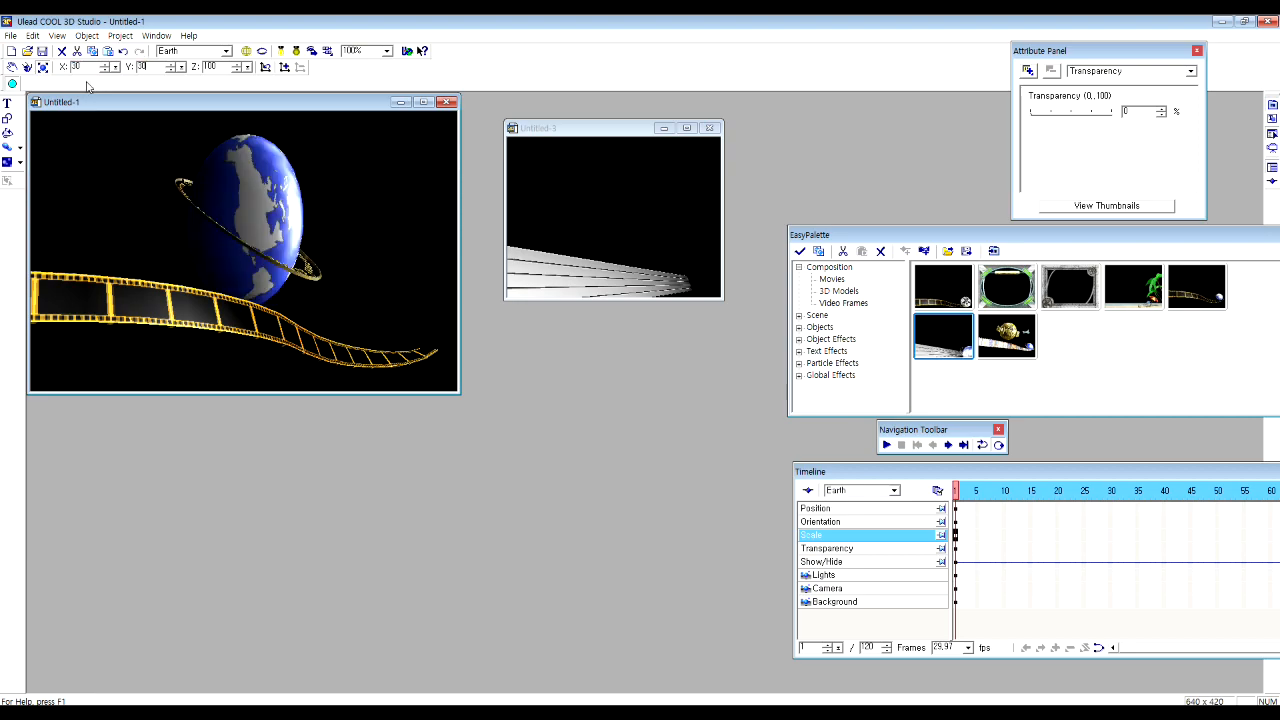
pyautogui.write('30')
pyautogui.press('Return')
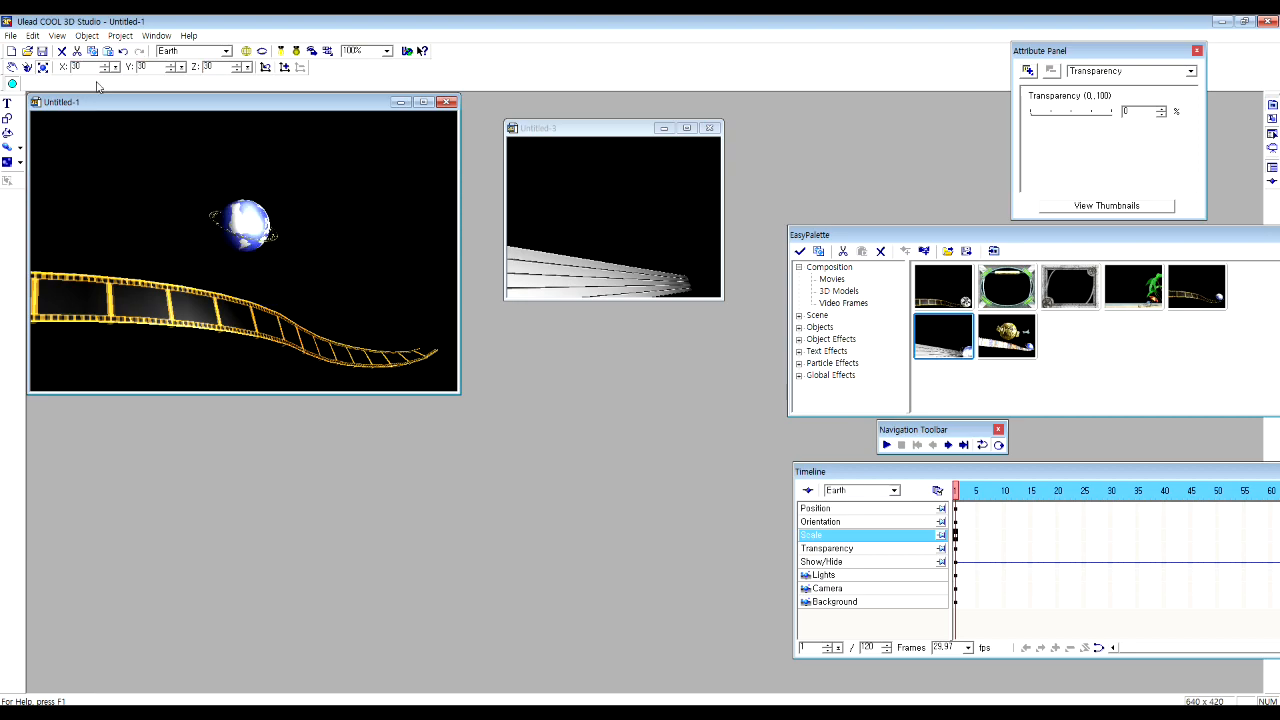
# Move the Earth to the film strip's narrow end, at about X 280, Y -131, and close the grey panel composition.
pyautogui.click(12, 68)
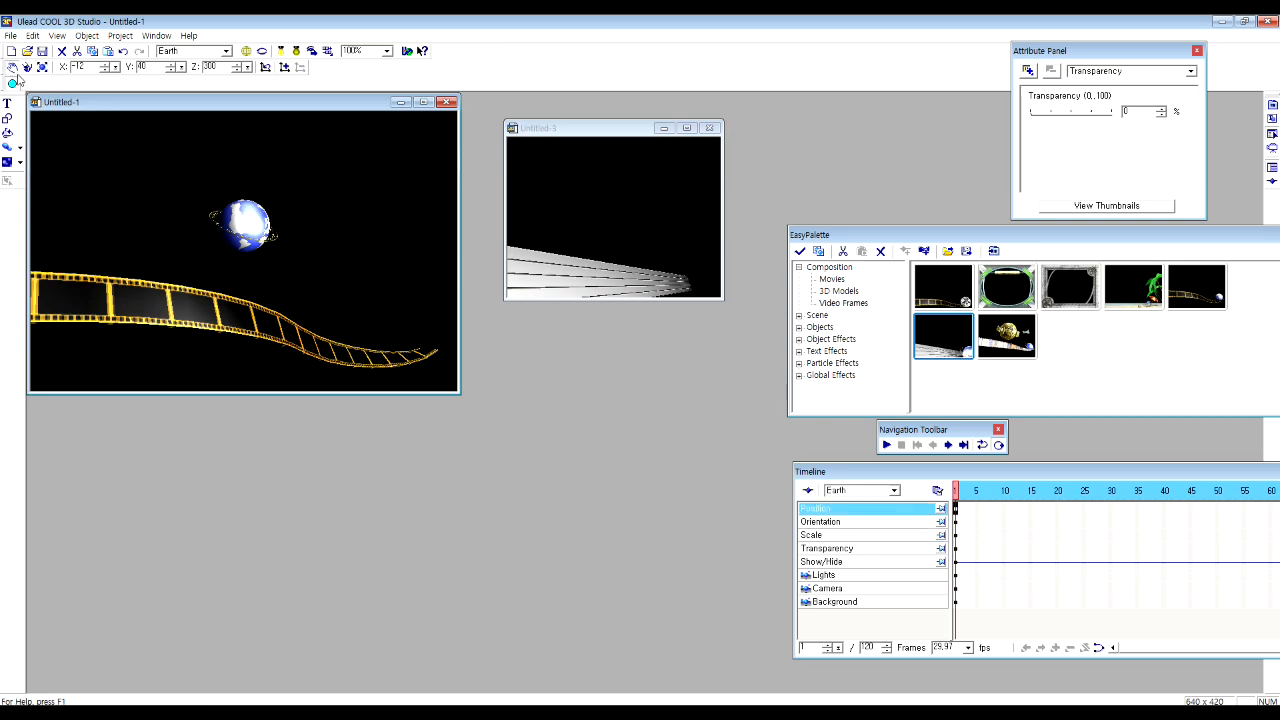
pyautogui.moveTo(228, 220); pyautogui.dragTo(398, 313)
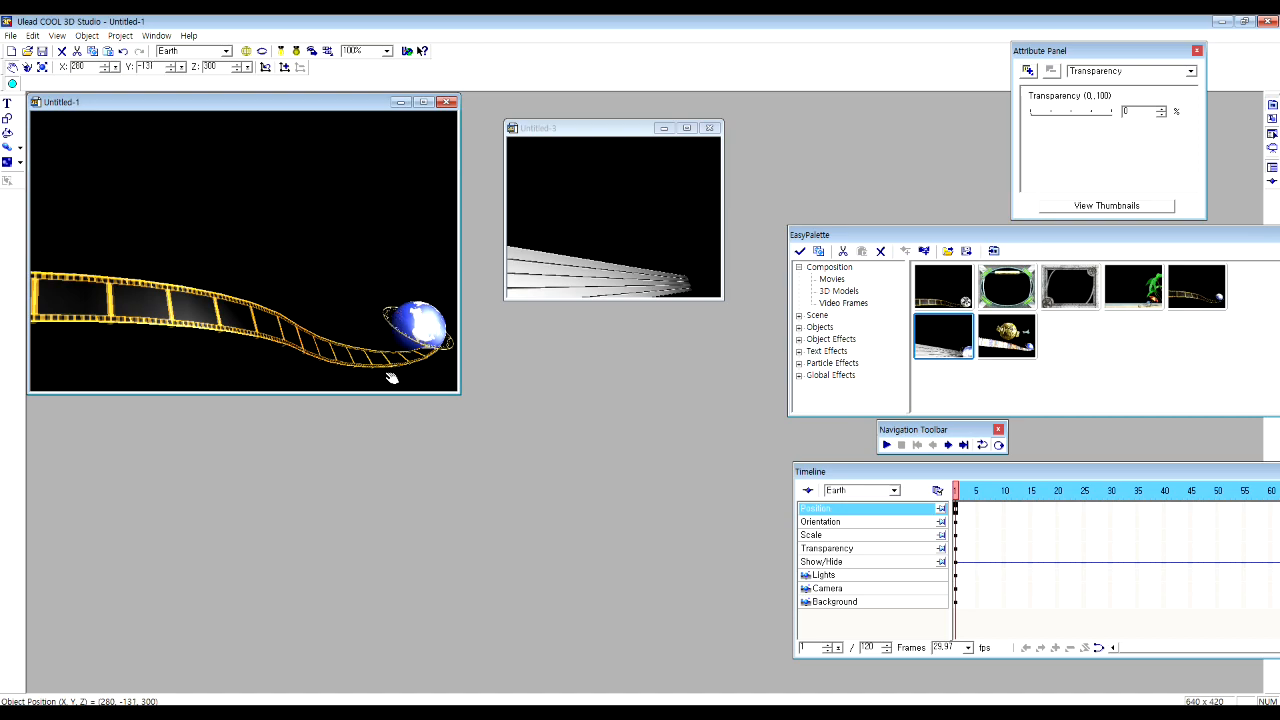
pyautogui.click(711, 129)
pyautogui.click(643, 397)
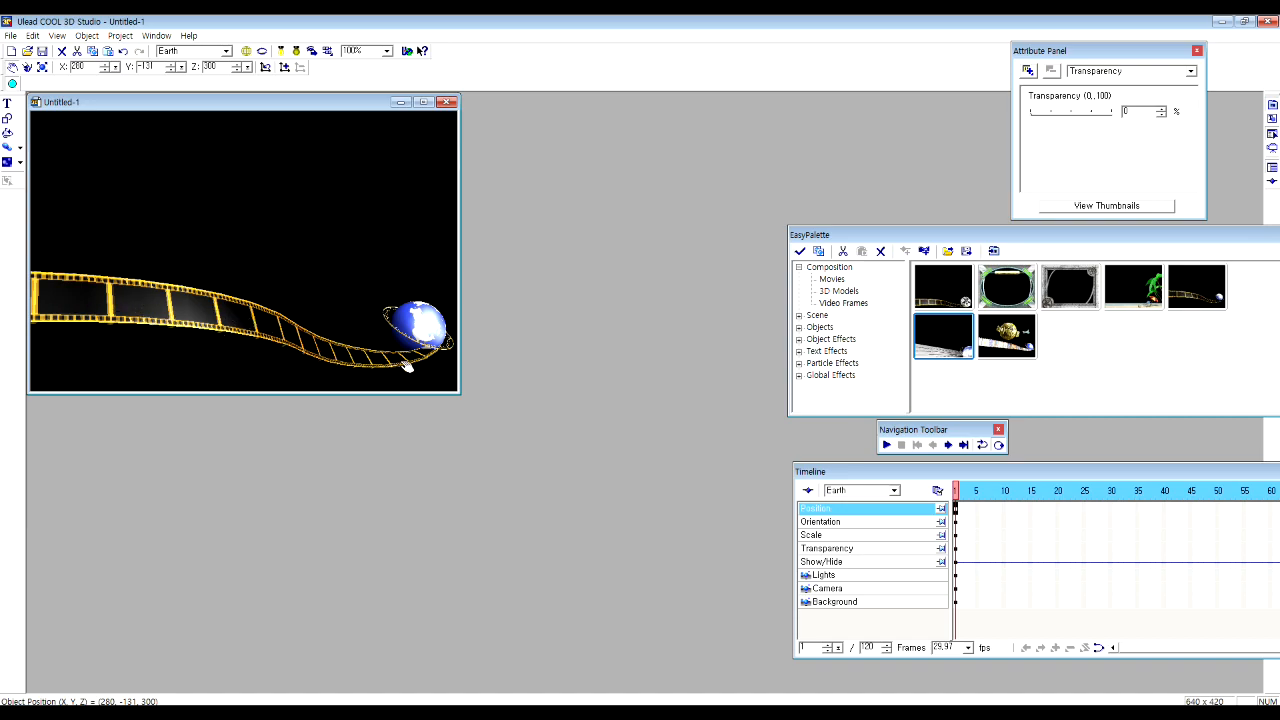
# Apply the 필름 image from the Desktop as the texture of the film object.
pyautogui.click(227, 51)
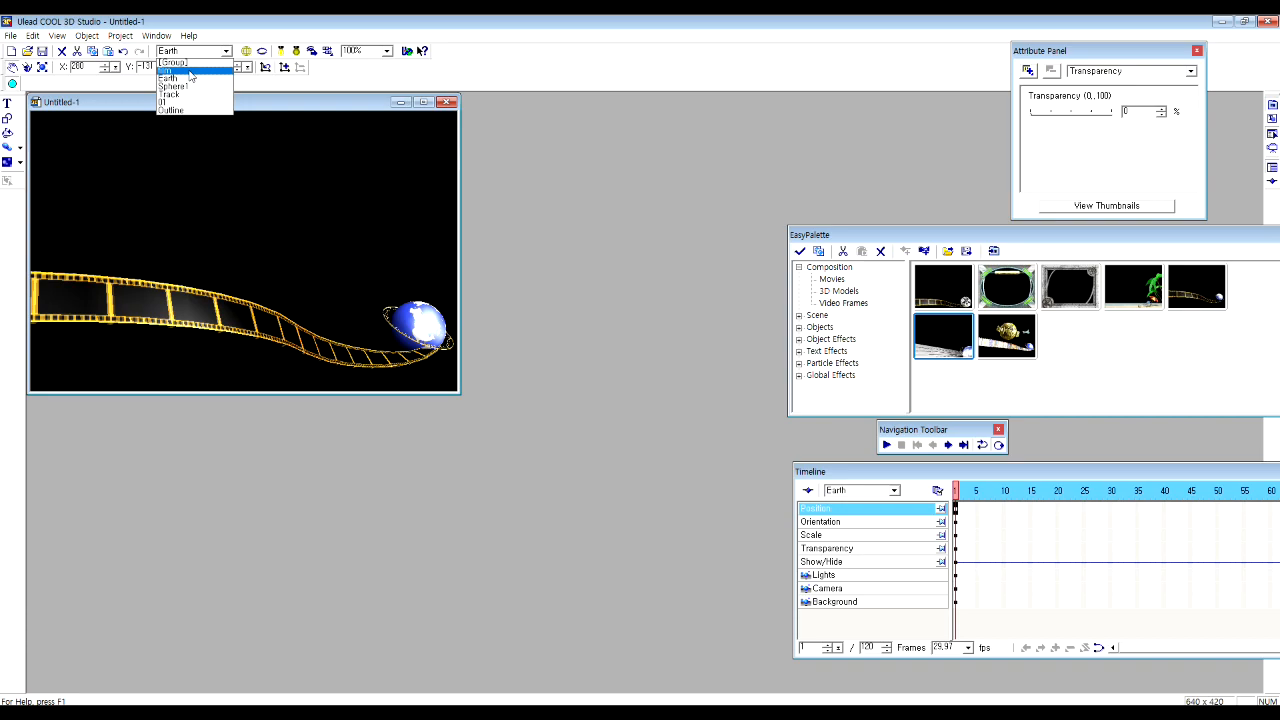
pyautogui.click(189, 71)
pyautogui.click(1191, 71)
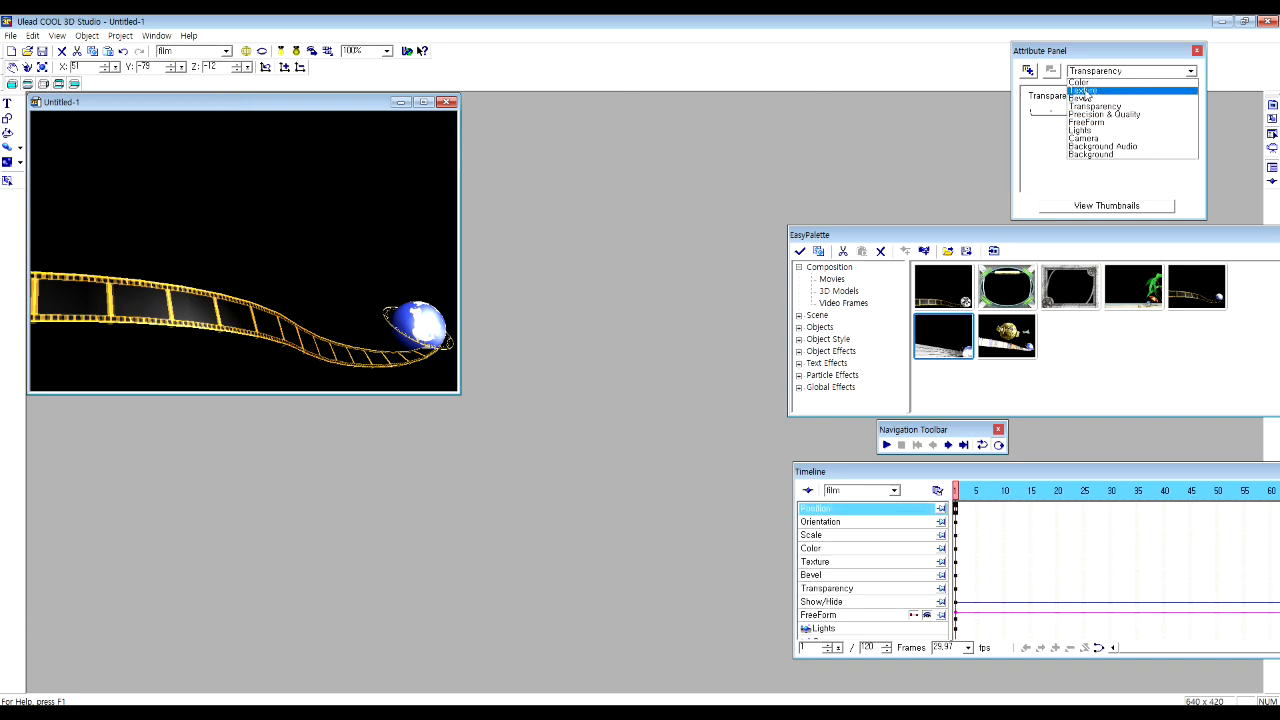
pyautogui.click(1083, 91)
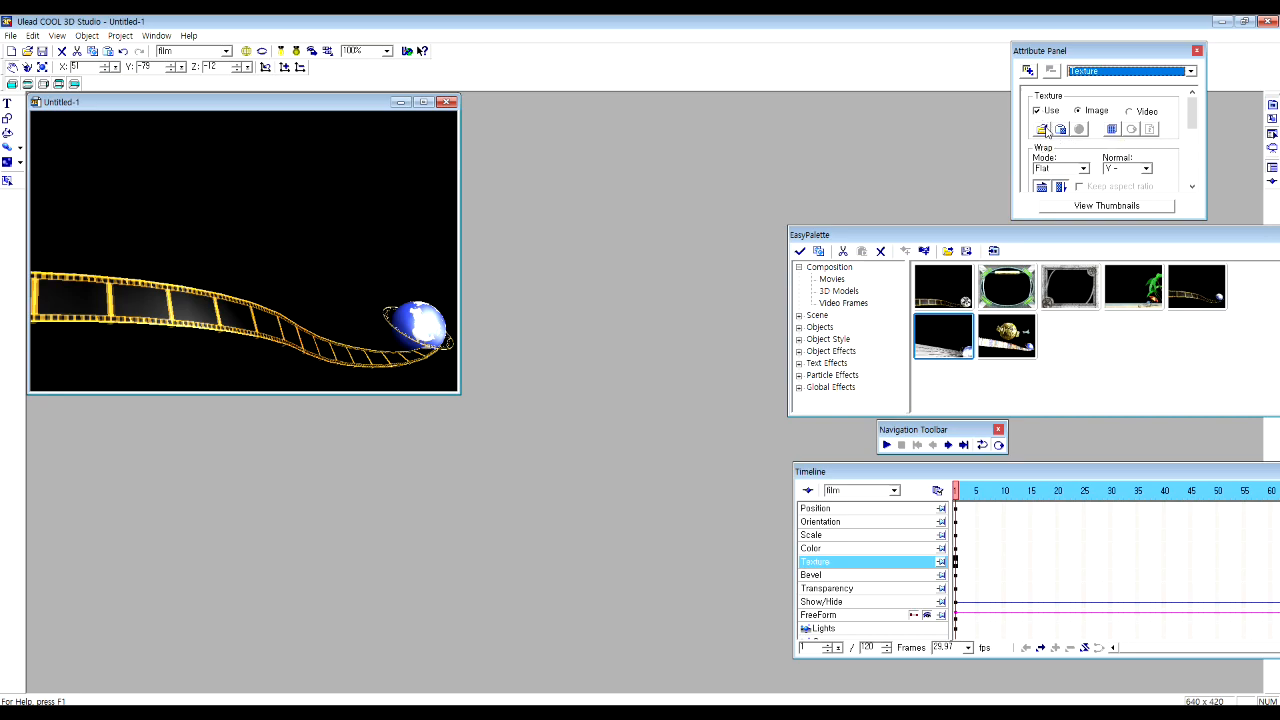
pyautogui.click(1043, 129)
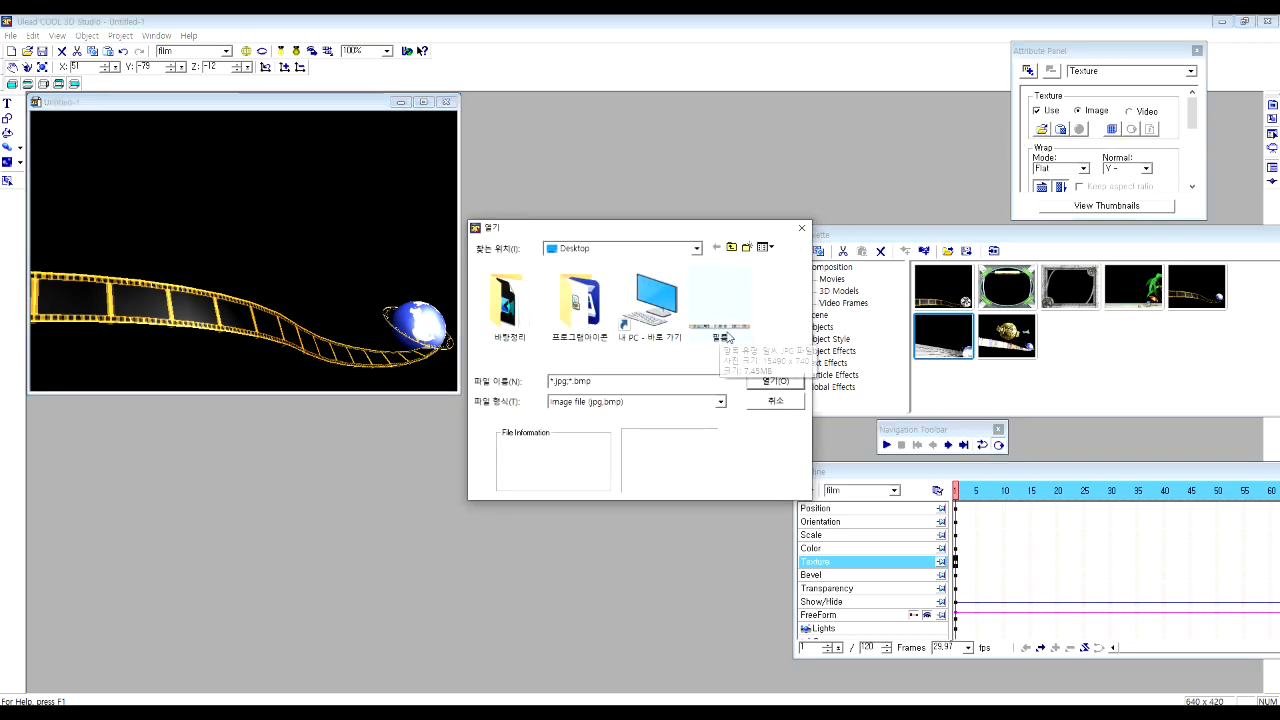
pyautogui.click(722, 315)
pyautogui.click(760, 382)
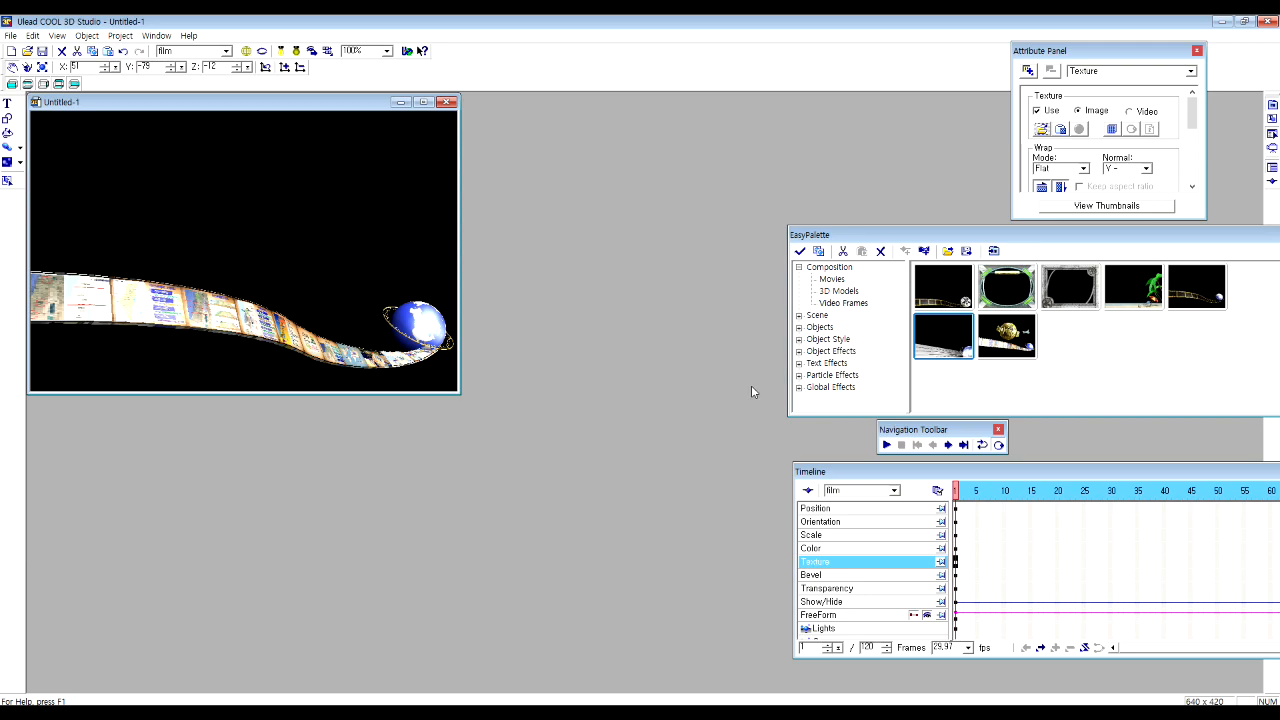
# Open the golden 3D Studio globe movie composition in a separate window and transfer its globe into the film scene.
pyautogui.click(822, 279)
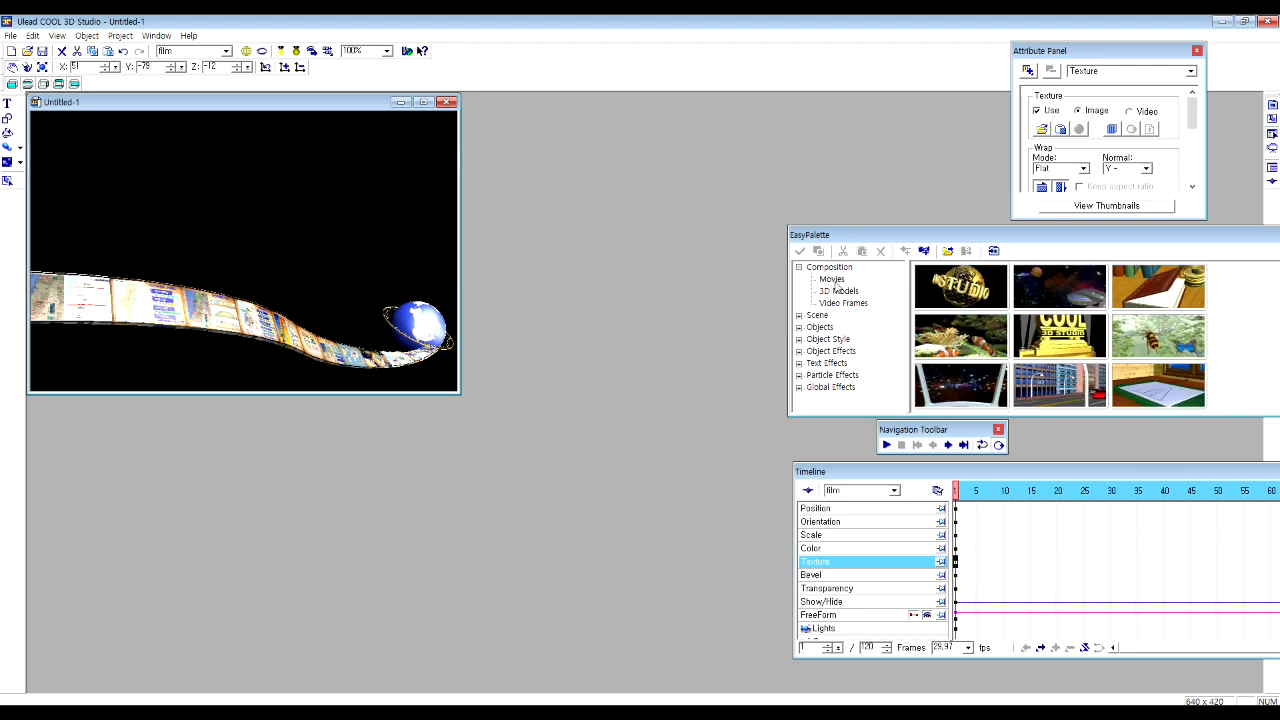
pyautogui.click(966, 289)
pyautogui.doubleClick(966, 289)
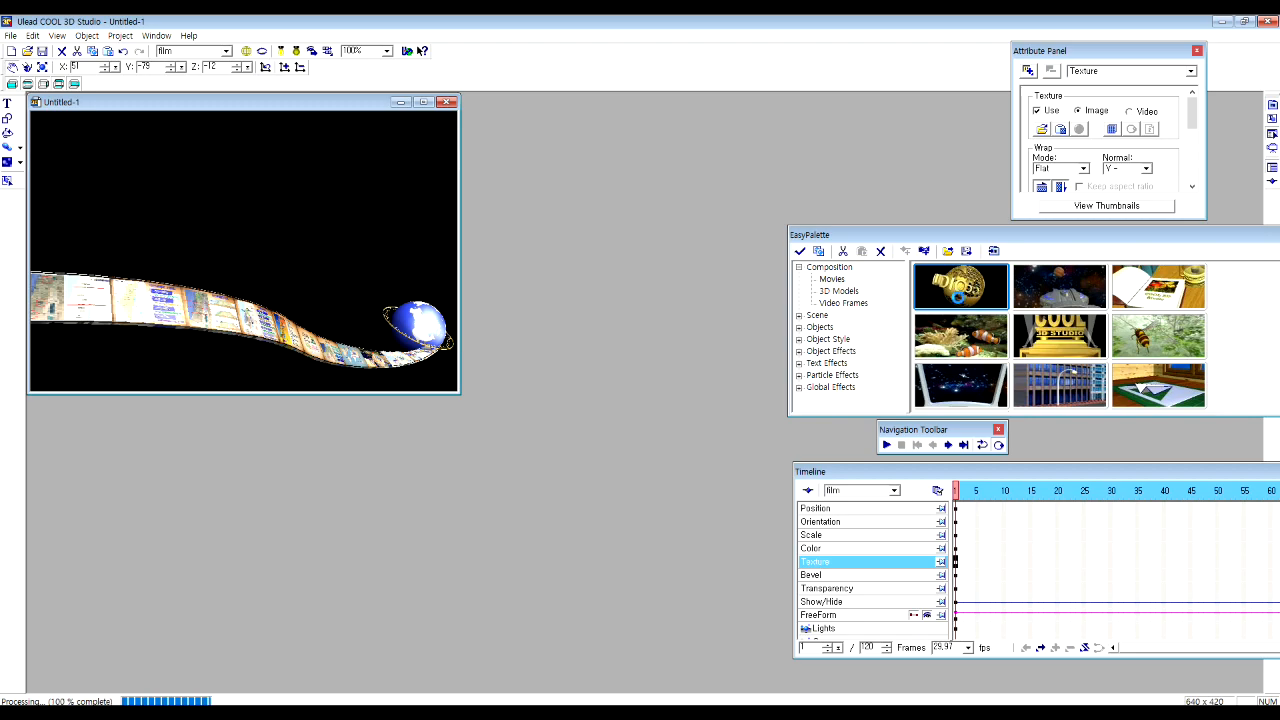
pyautogui.moveTo(146, 156); pyautogui.dragTo(614, 168)
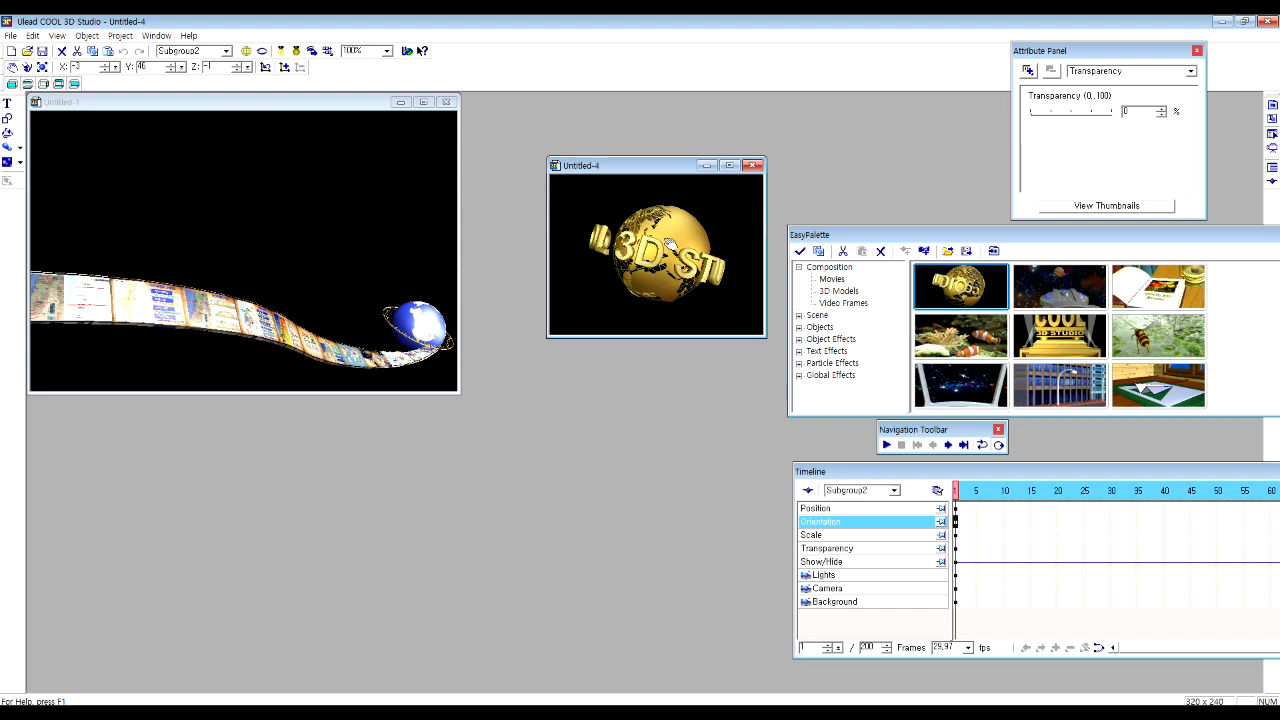
pyautogui.moveTo(673, 240); pyautogui.dragTo(675, 240)
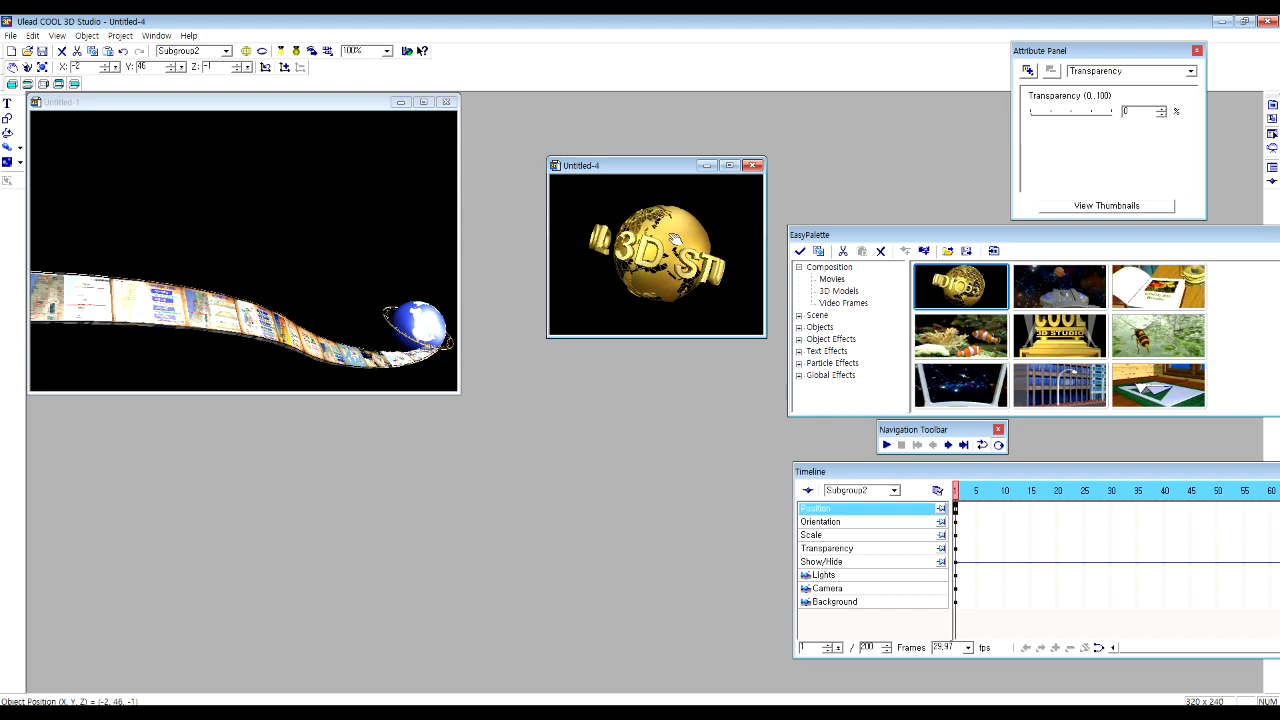
pyautogui.press('Delete')
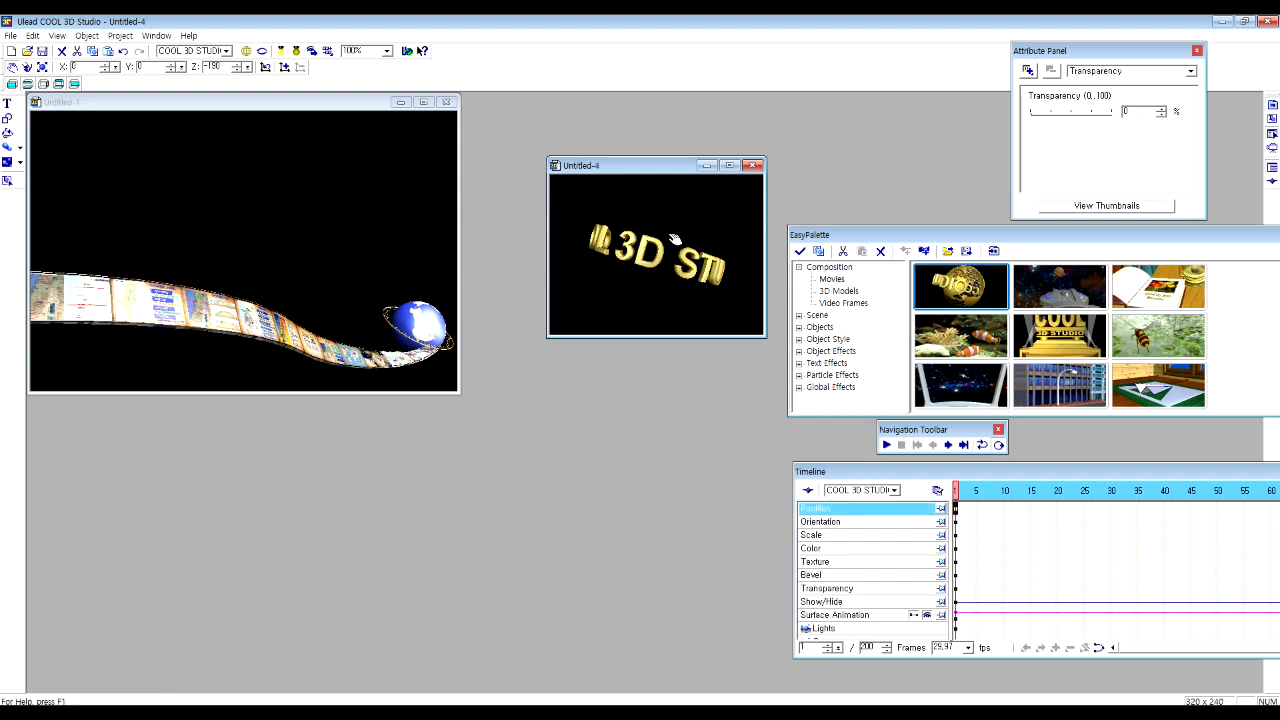
pyautogui.click(208, 181)
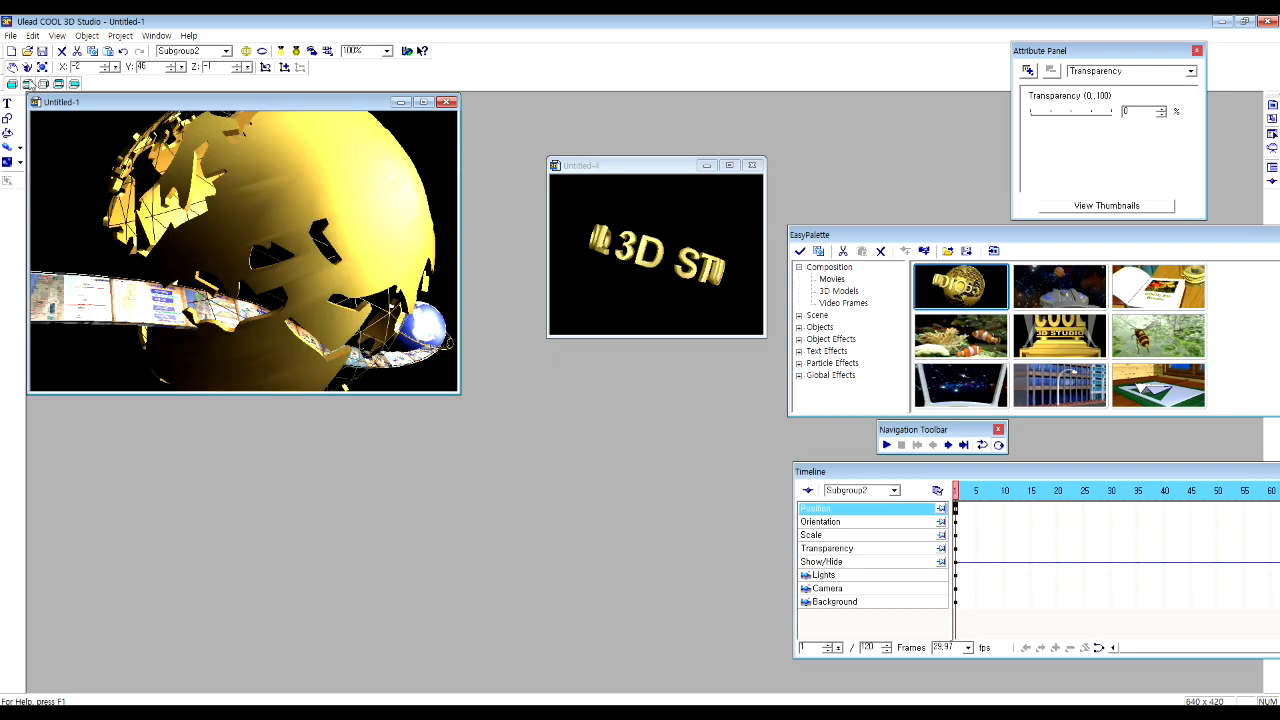
# Scale the golden globe to 40 on the X, Y and Z axes and position it at about X -4, Y 62.
pyautogui.click(43, 67)
pyautogui.moveTo(93, 66); pyautogui.dragTo(68, 67)
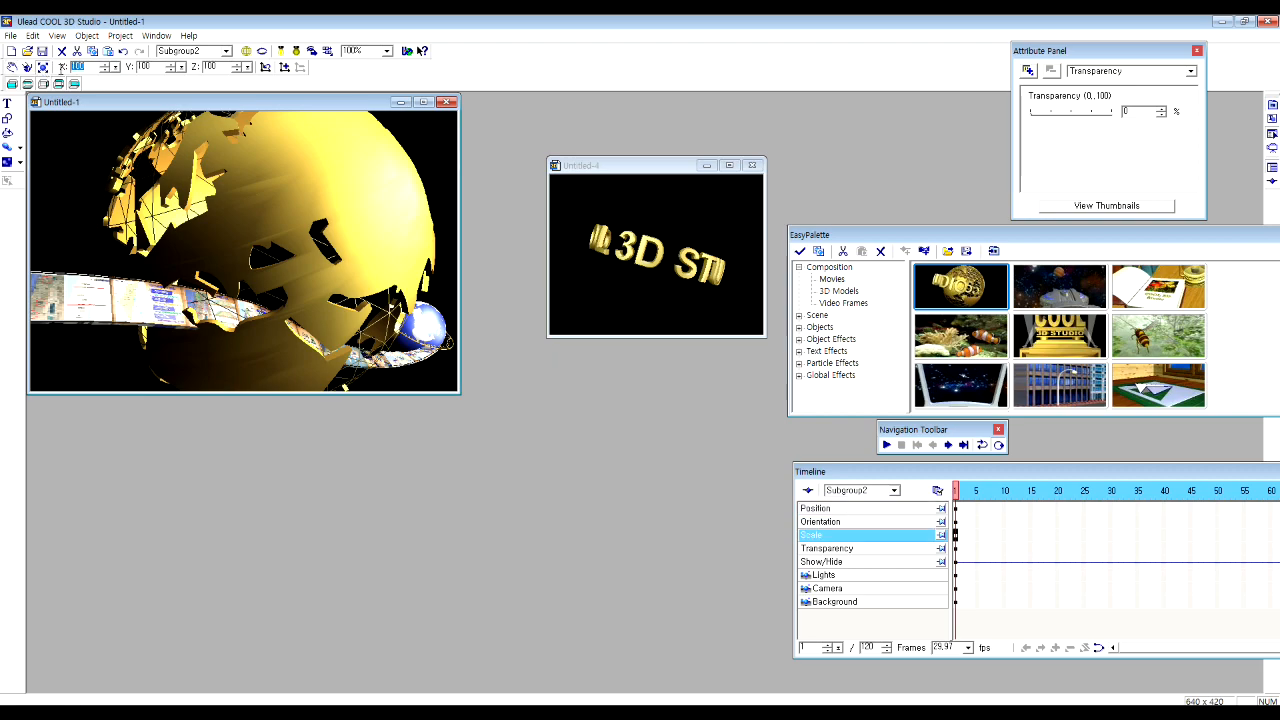
pyautogui.write('40')
pyautogui.press('Tab')
pyautogui.write('40')
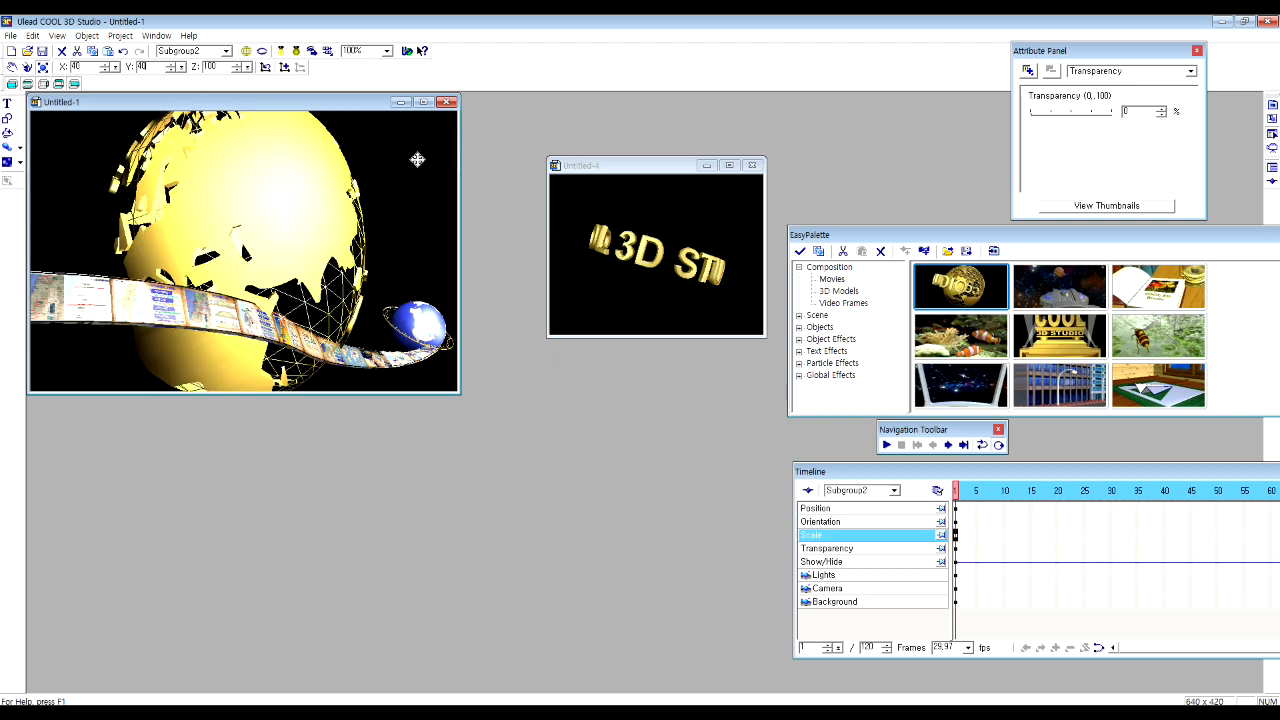
pyautogui.press('Tab')
pyautogui.write('40')
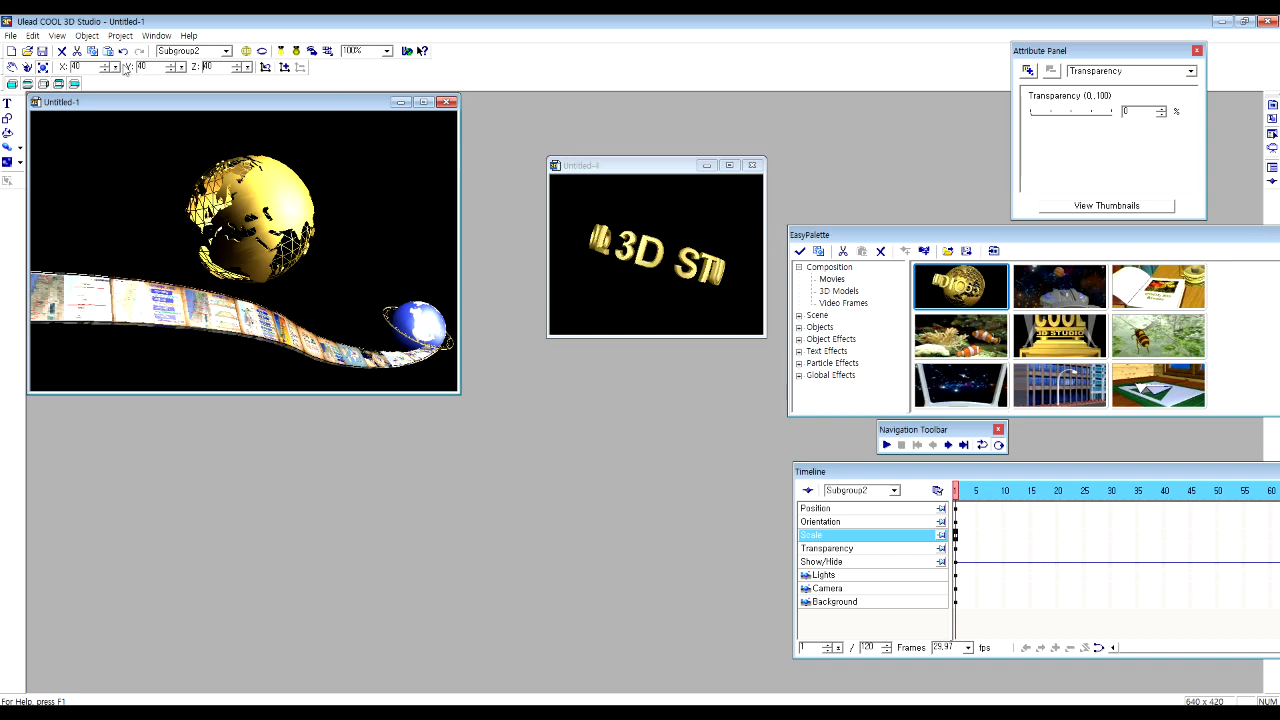
pyautogui.click(12, 66)
pyautogui.moveTo(280, 226); pyautogui.dragTo(275, 206)
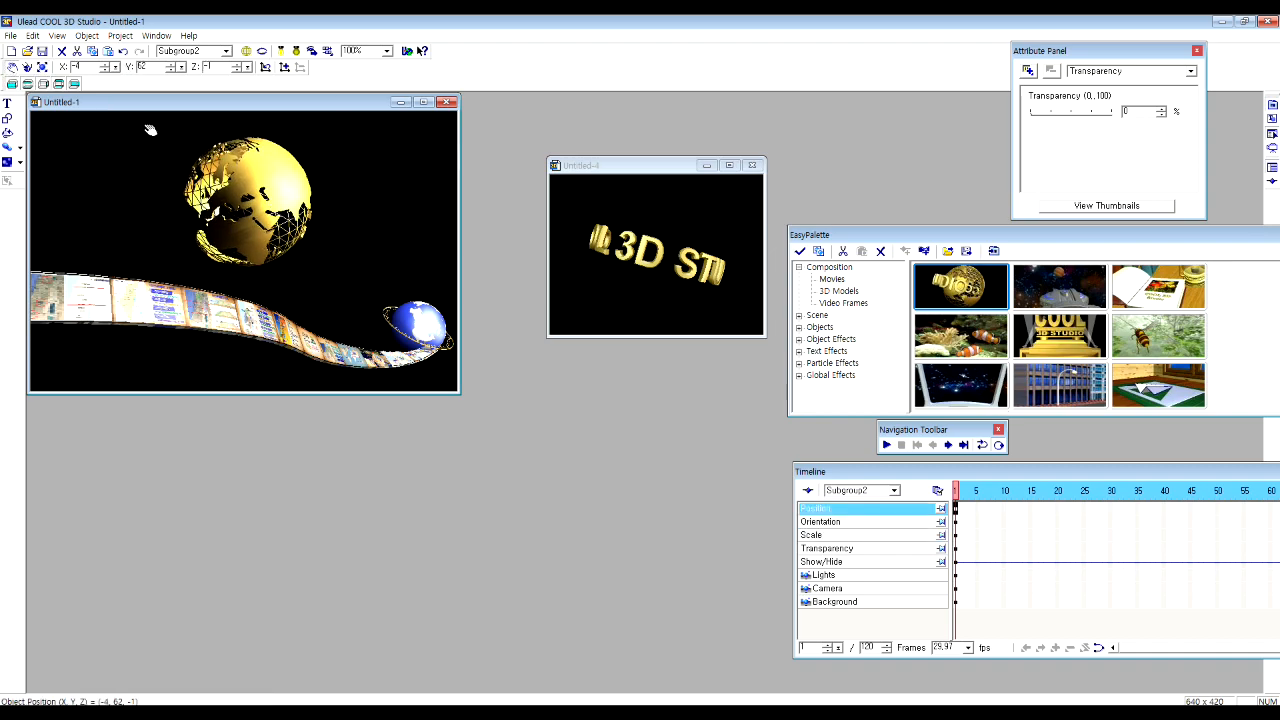
# Transfer the COOL 3D STUDIO ring text from the golden globe composition into the film strip scene.
pyautogui.click(660, 258)
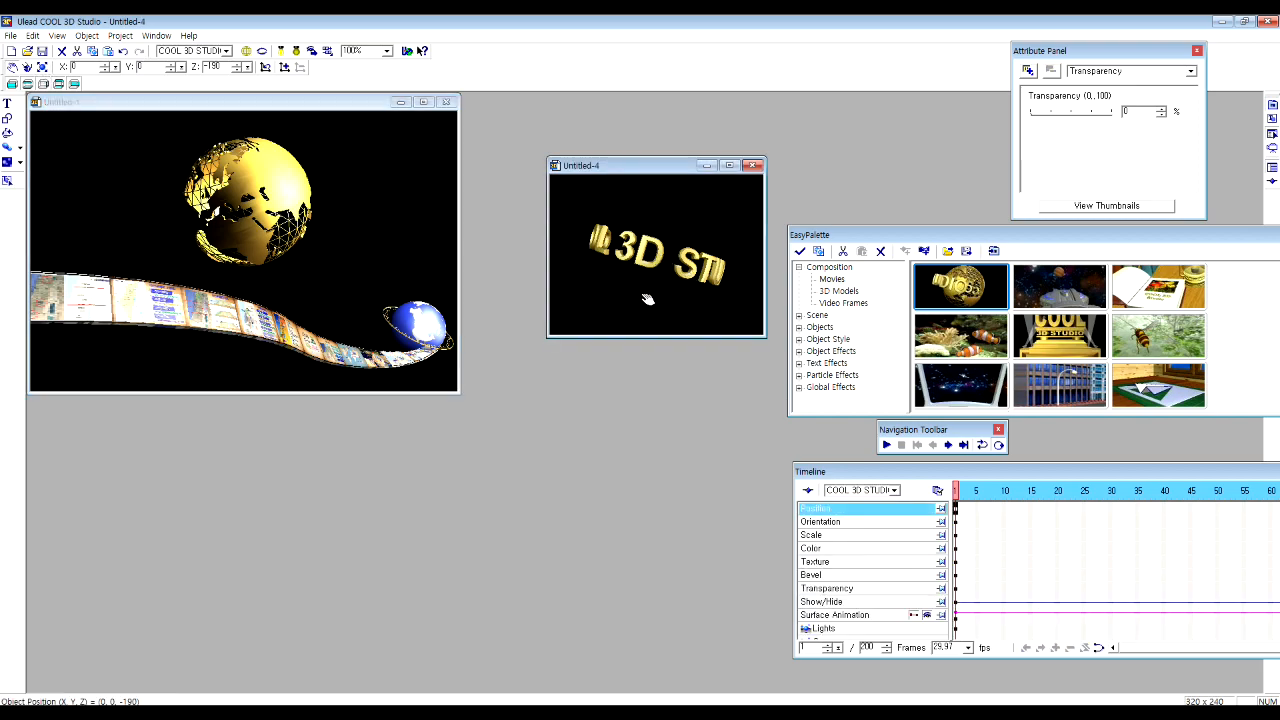
pyautogui.press('Delete')
pyautogui.click(350, 220)
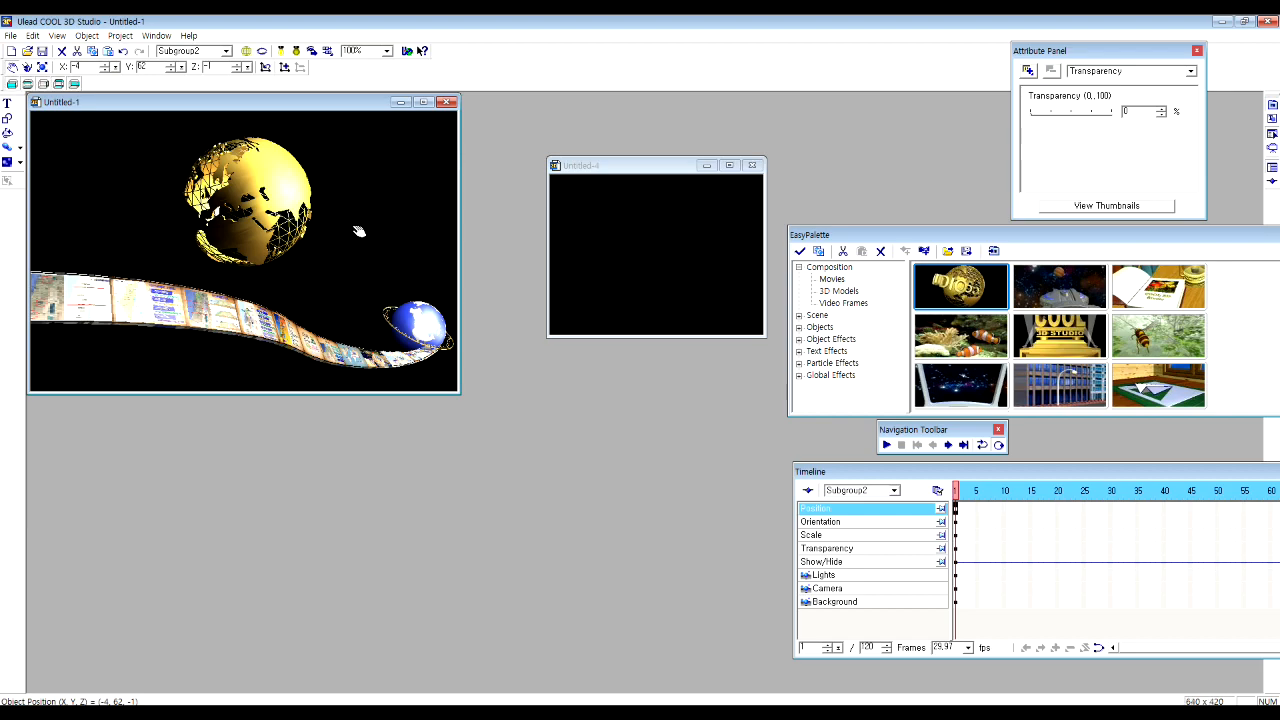
pyautogui.hotkey('ctrl', 'v')
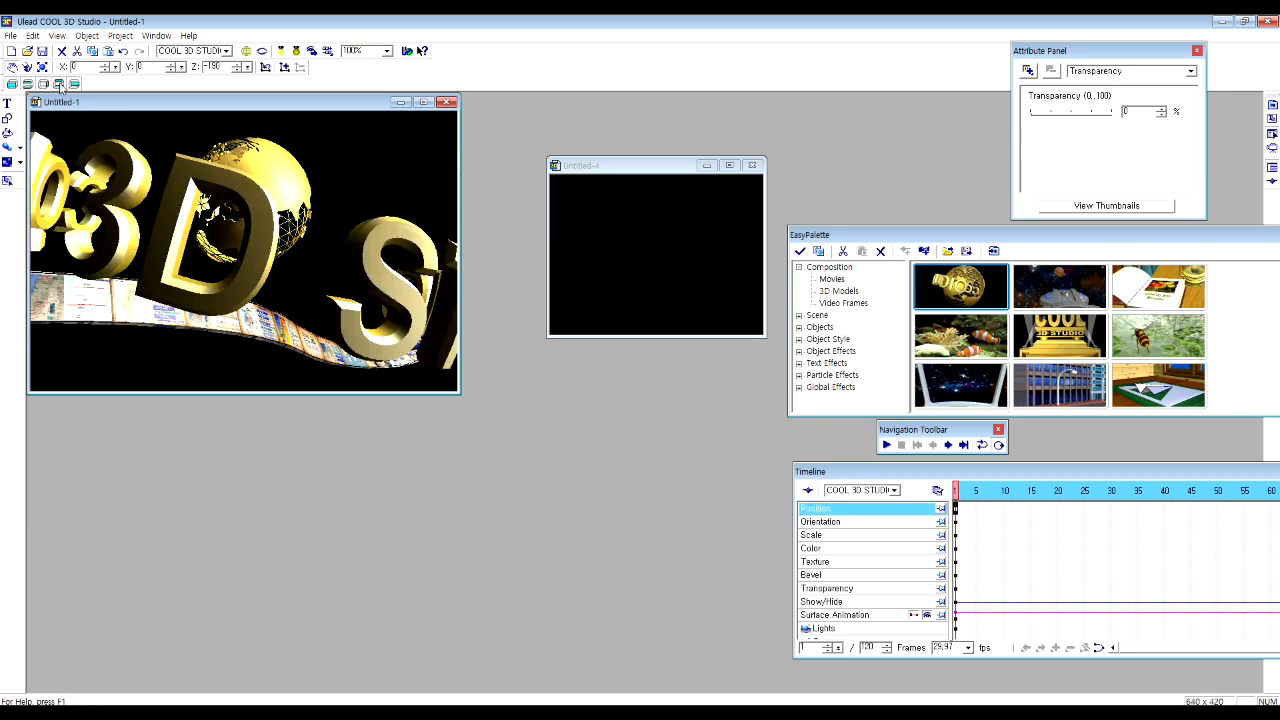
# Scale the ring text to 40 on the X, Y and Z axes.
pyautogui.click(43, 66)
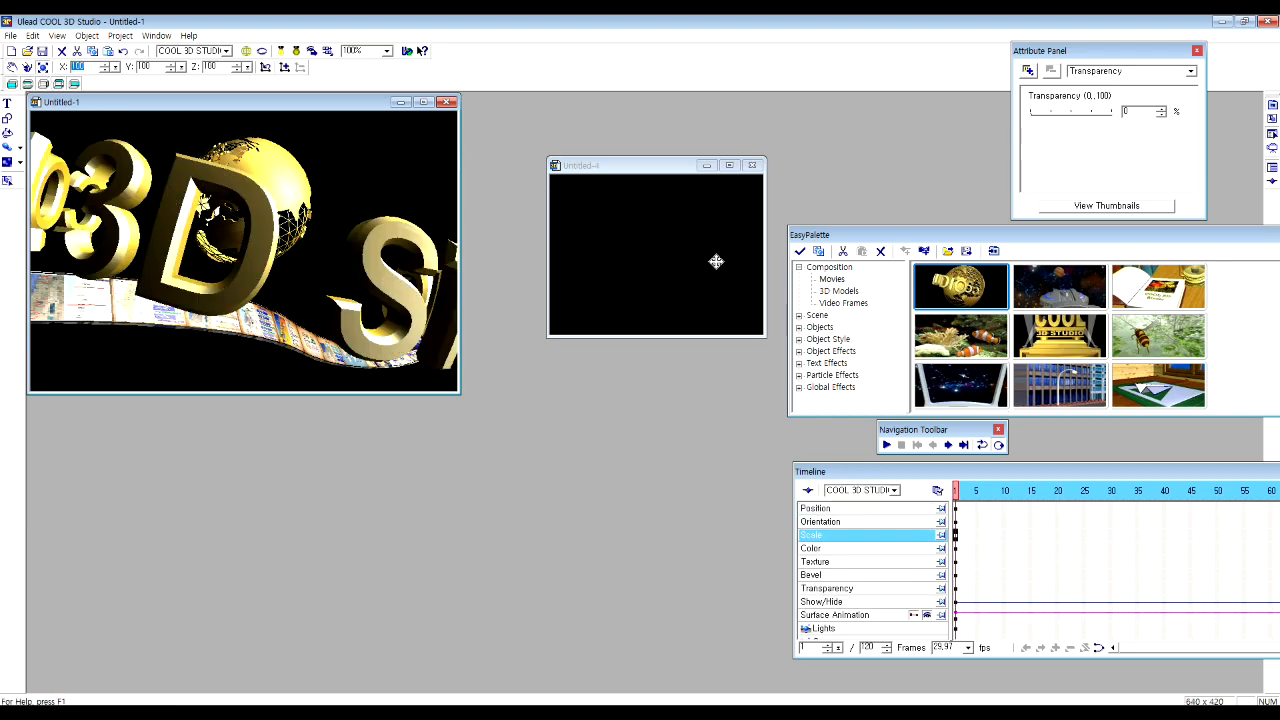
pyautogui.press('Tab')
pyautogui.write('40')
pyautogui.press('Tab')
pyautogui.write('40')
pyautogui.press('Return')
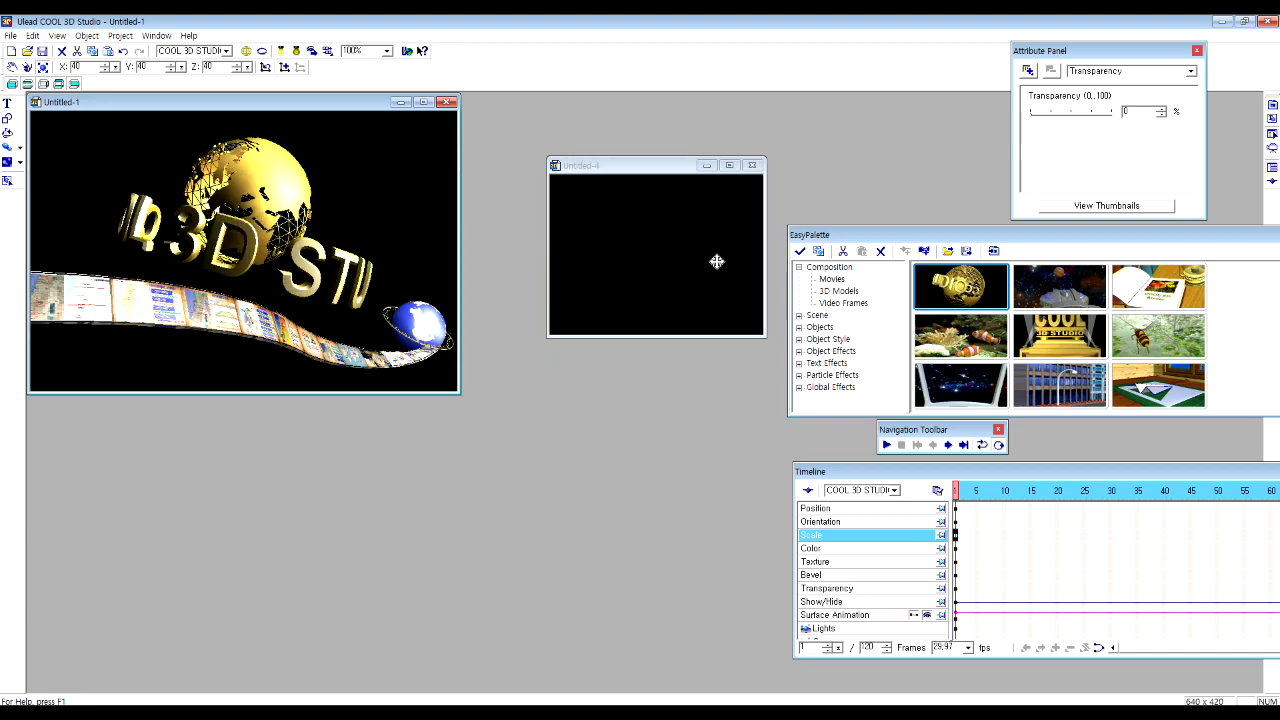
# Set the ring text's scale to 30 on the X, Y and Z axes.
pyautogui.moveTo(93, 67); pyautogui.dragTo(70, 67)
pyautogui.write('30')
pyautogui.press('Tab')
pyautogui.write('30')
pyautogui.press('Tab')
pyautogui.write('30')
pyautogui.press('Return')
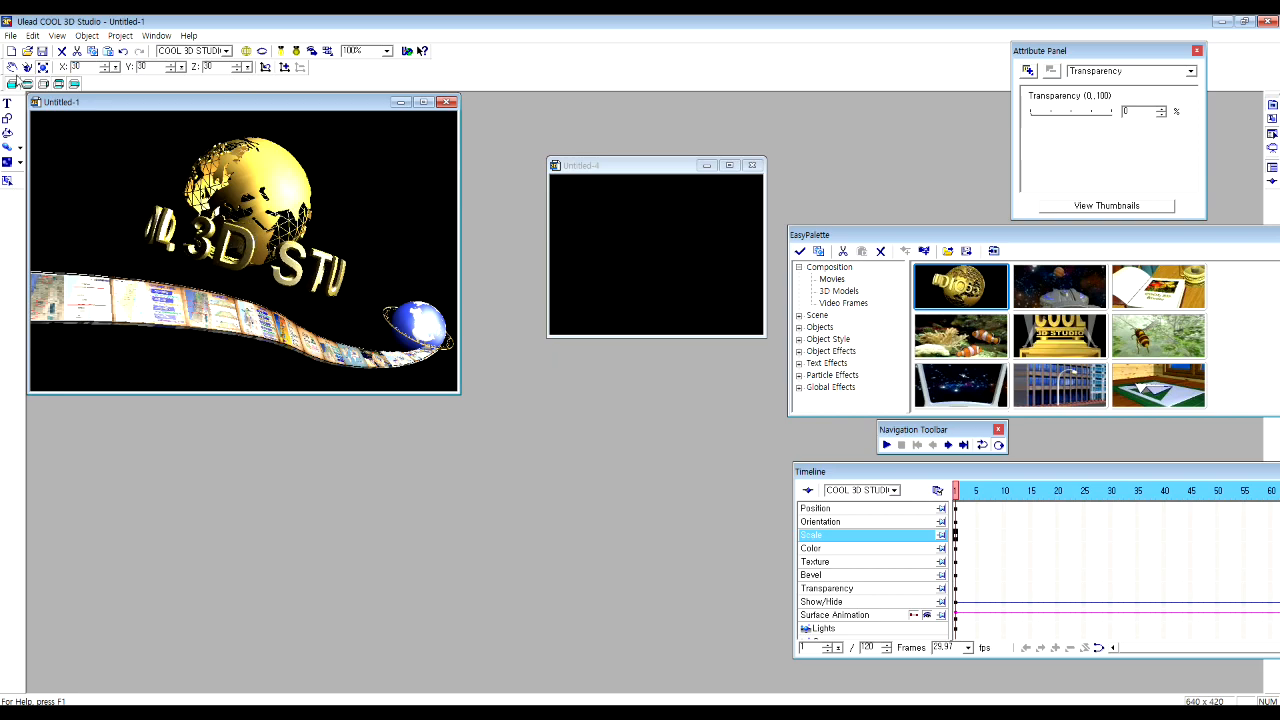
# Position the ring text around the golden globe at about X 0, Y 20, and add a light to the scene.
pyautogui.click(12, 67)
pyautogui.moveTo(293, 274); pyautogui.dragTo(296, 262)
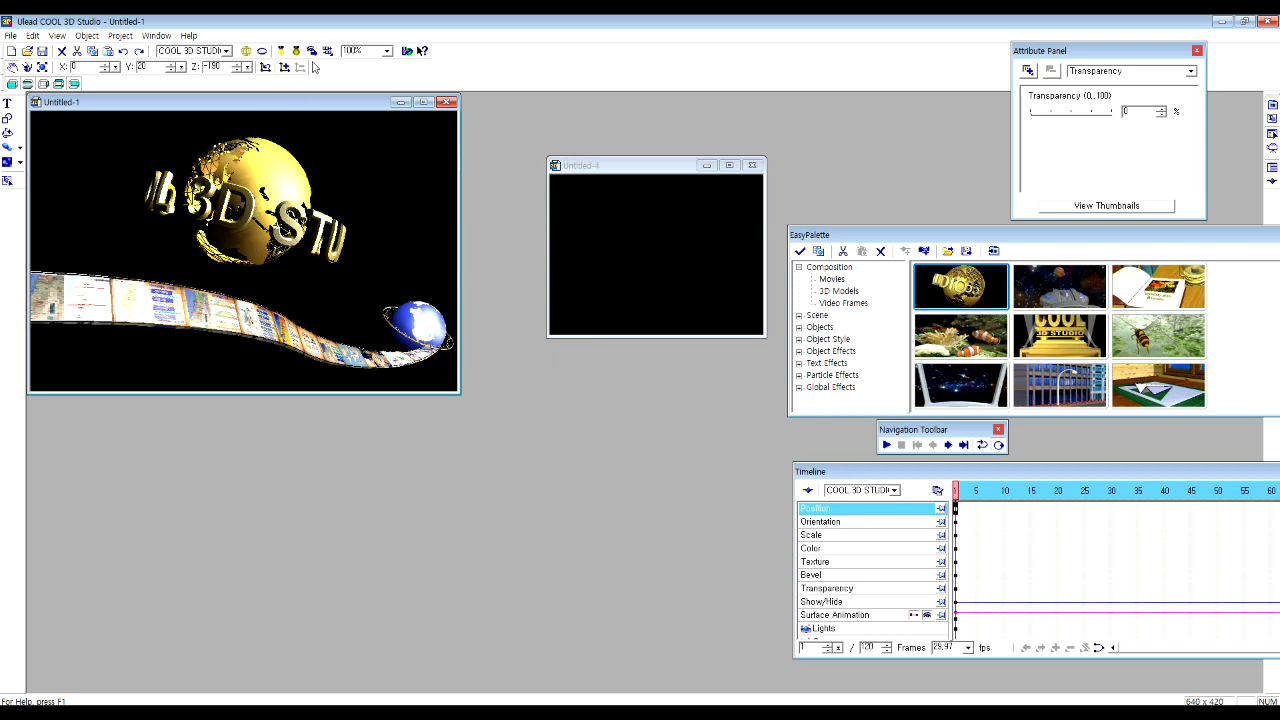
pyautogui.click(281, 51)
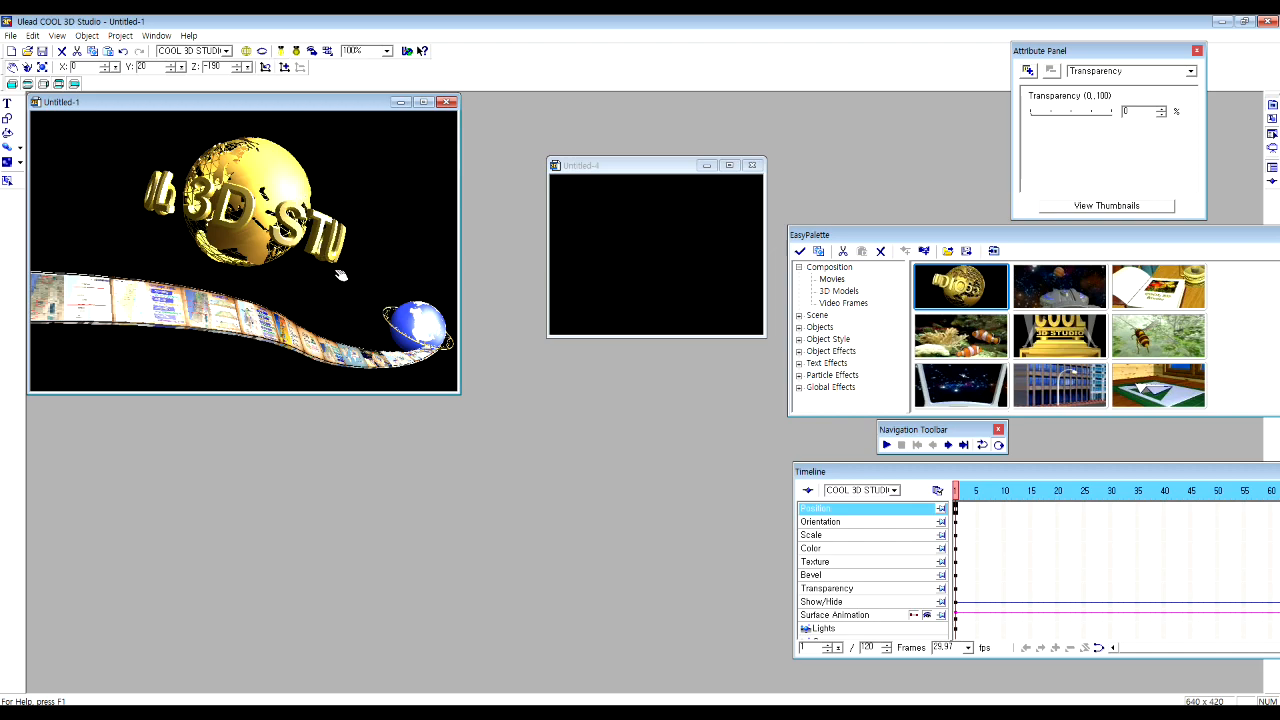
# Close the emptied globe composition and open the robot and spaceships 3D Models composition in a window beside the film scene.
pyautogui.click(752, 165)
pyautogui.click(643, 394)
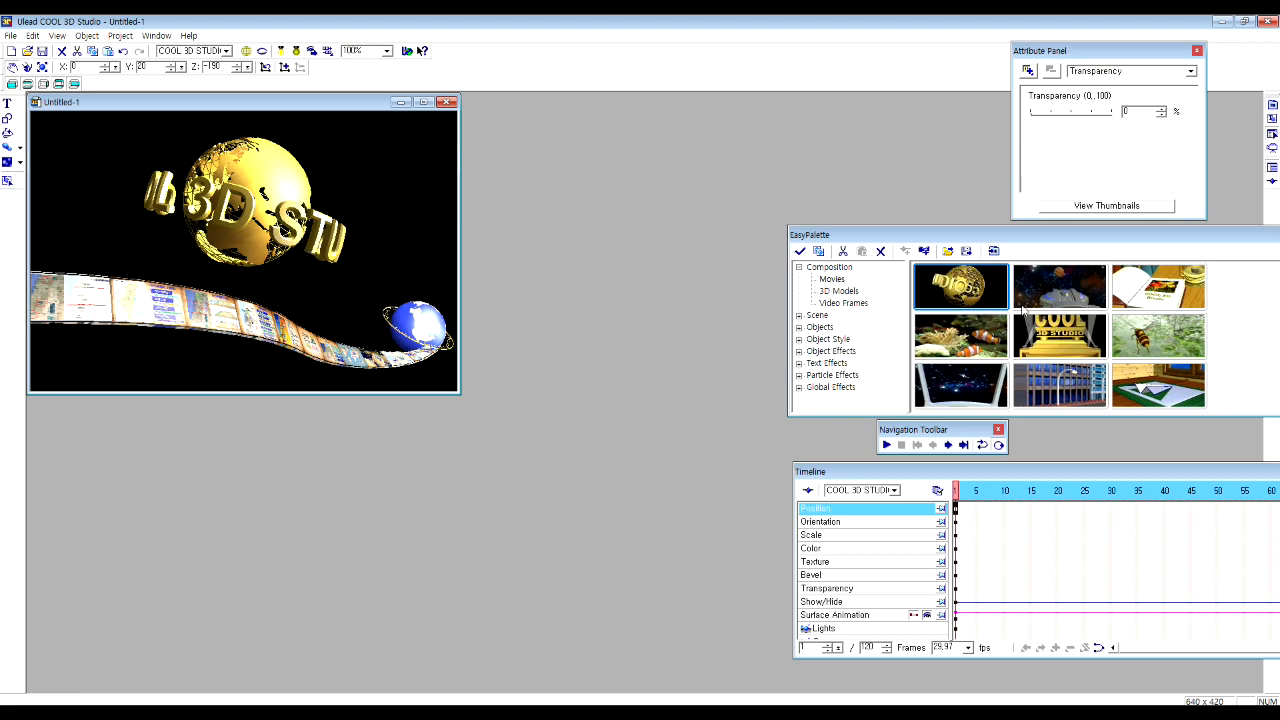
pyautogui.click(828, 292)
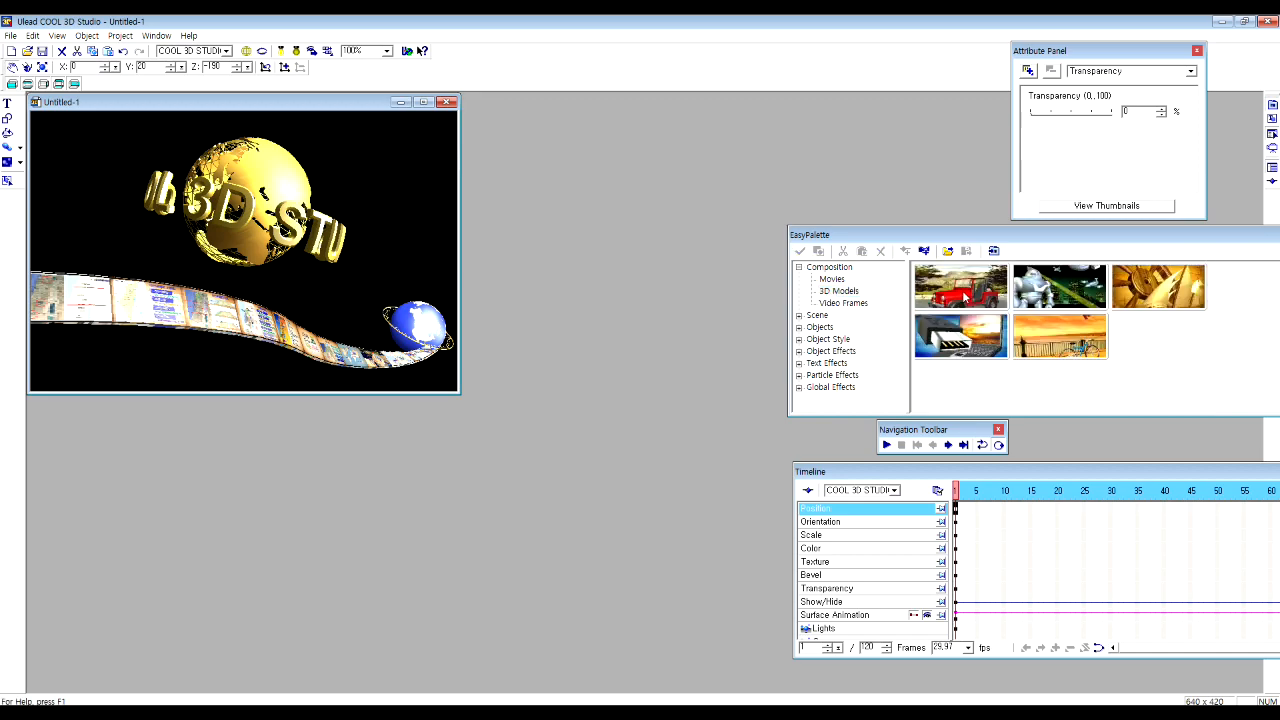
pyautogui.click(1057, 293)
pyautogui.doubleClick(1057, 293)
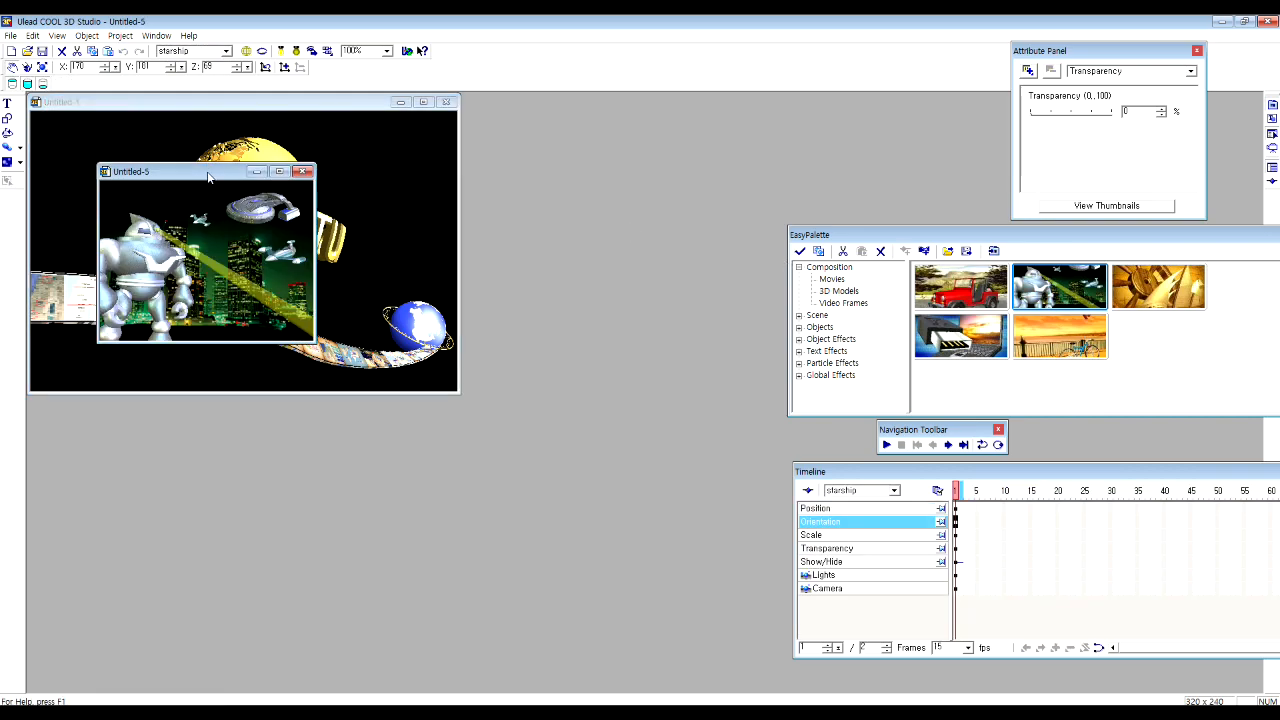
pyautogui.moveTo(205, 168); pyautogui.dragTo(643, 139)
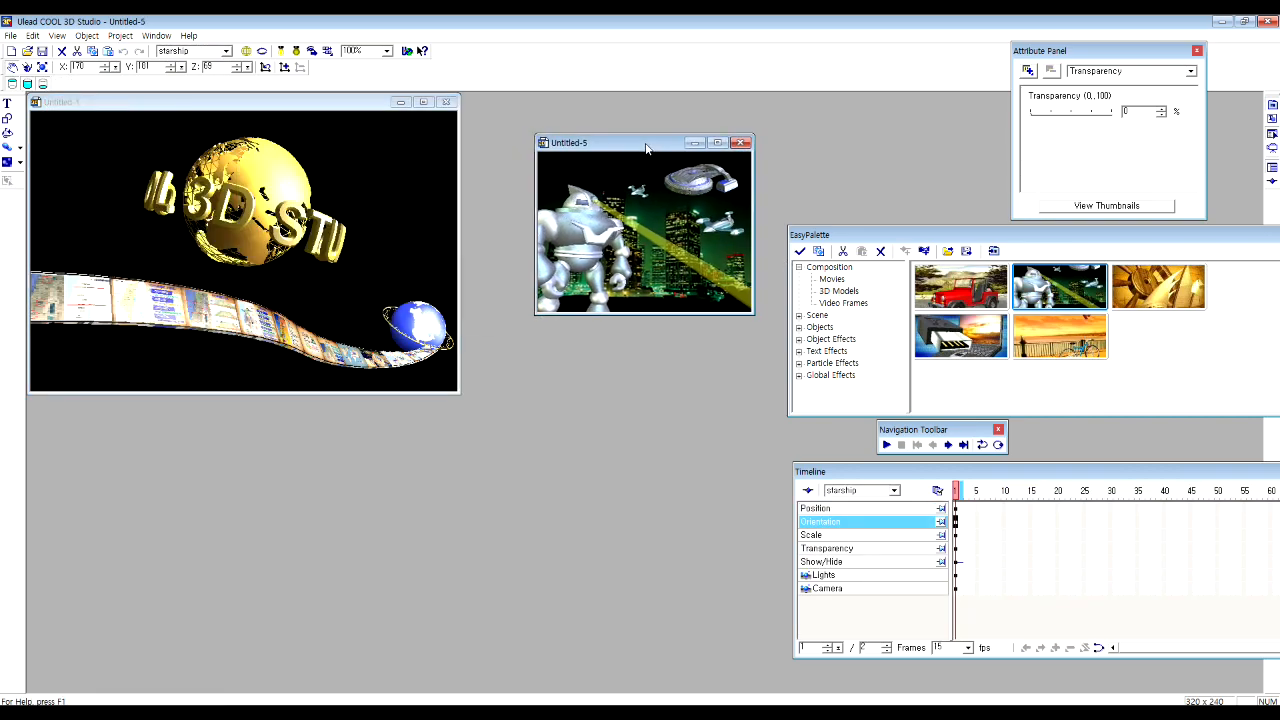
# Transfer the fighter1 spaceship from the robot composition into the film scene and place it at about X 161, Y 91.
pyautogui.click(727, 228)
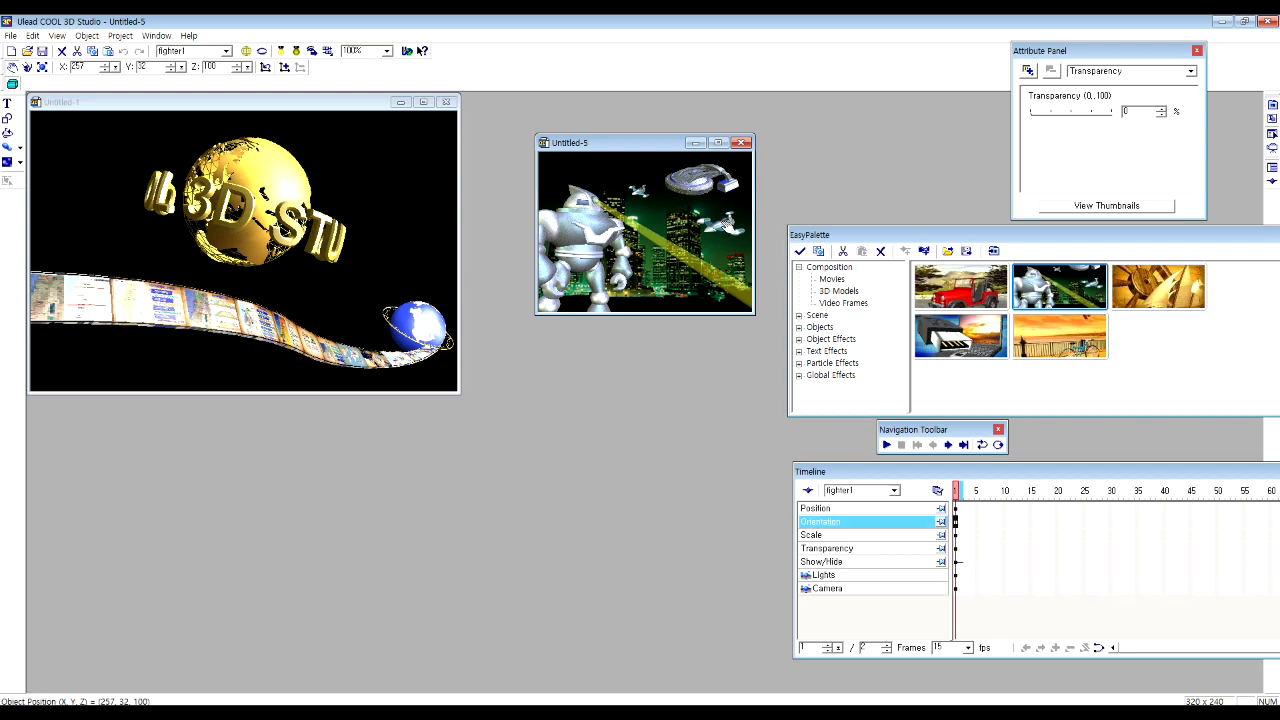
pyautogui.click(695, 227)
pyautogui.click(391, 218)
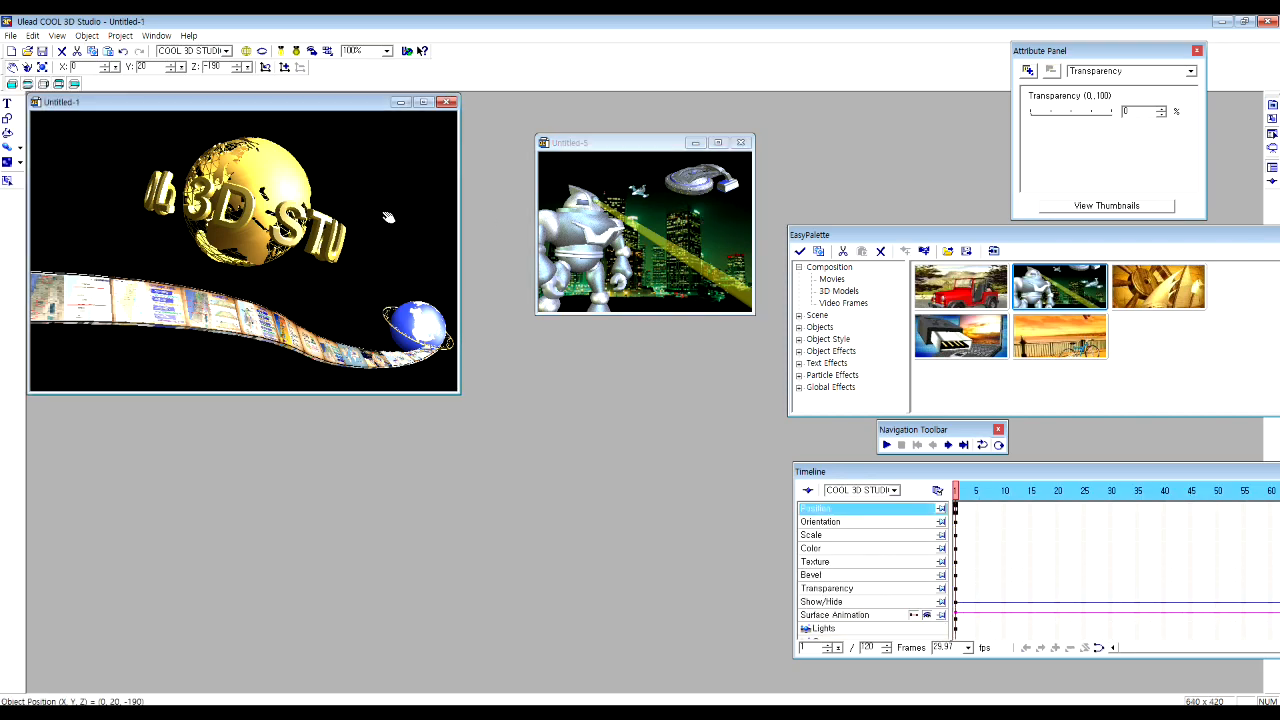
pyautogui.hotkey('ctrl', 'v')
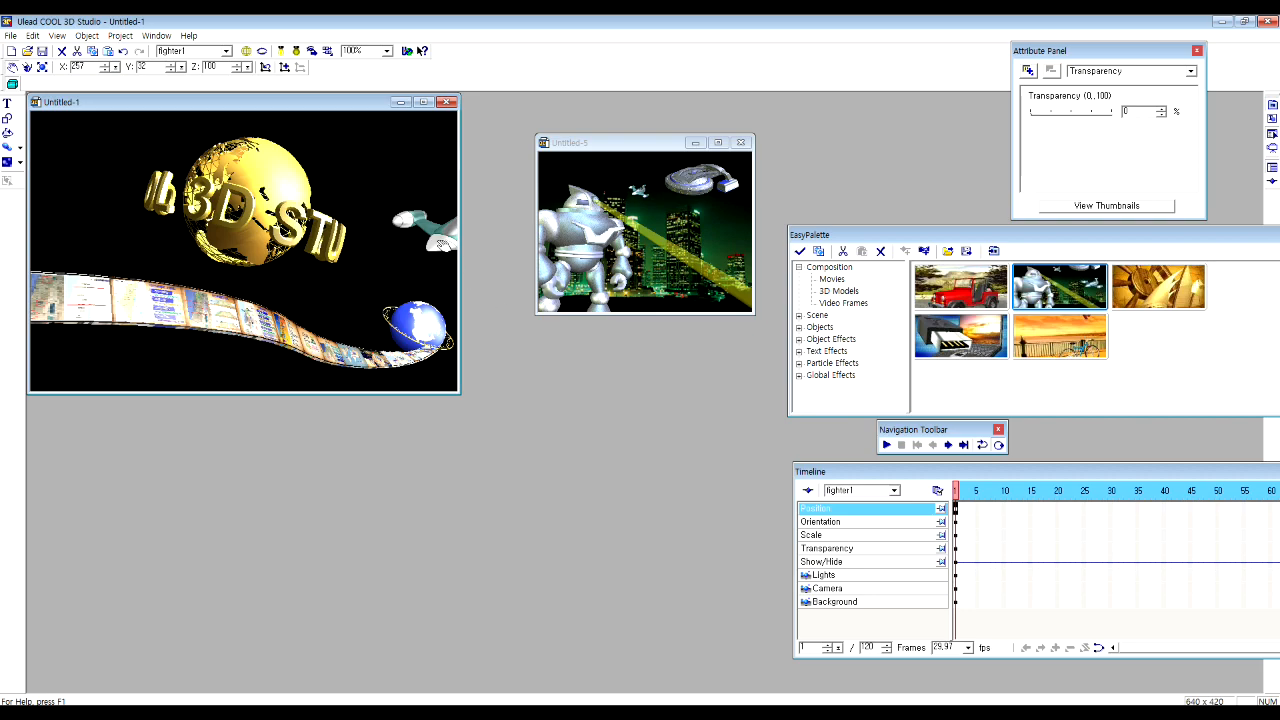
pyautogui.moveTo(443, 241); pyautogui.dragTo(396, 211)
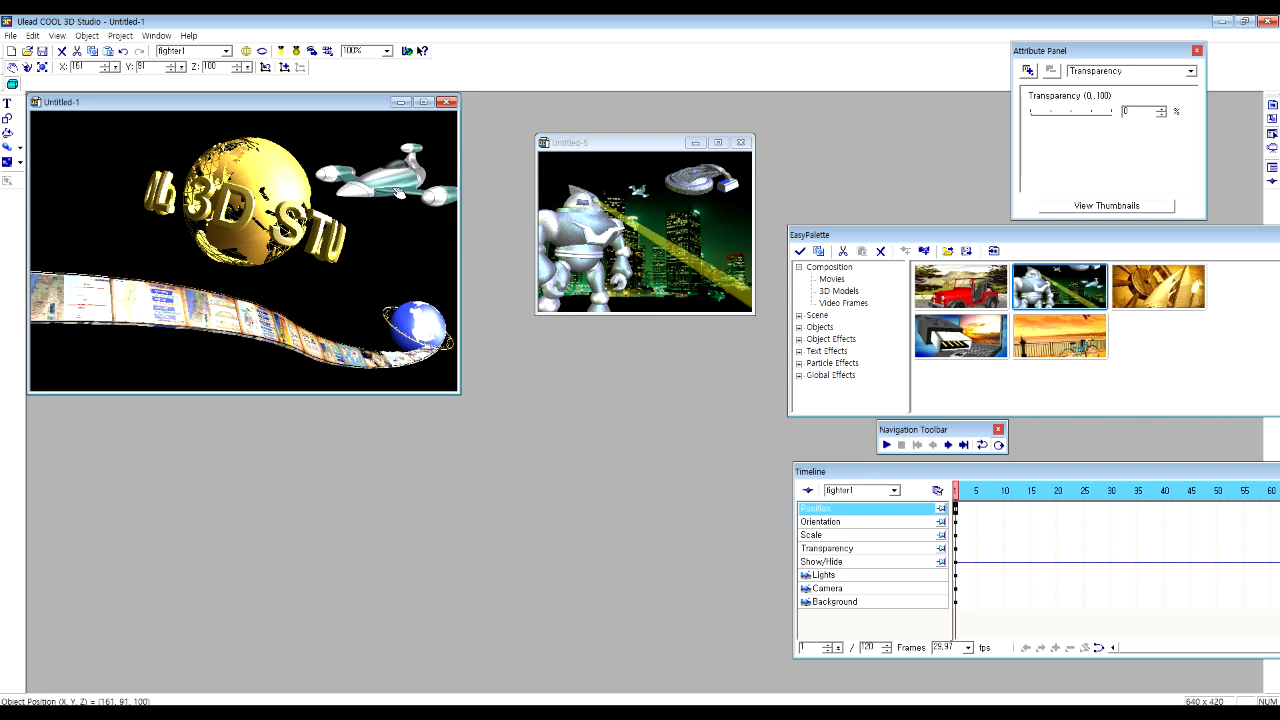
# Scale the fighter1 spaceship to 15 on the X, Y and Z axes.
pyautogui.click(43, 68)
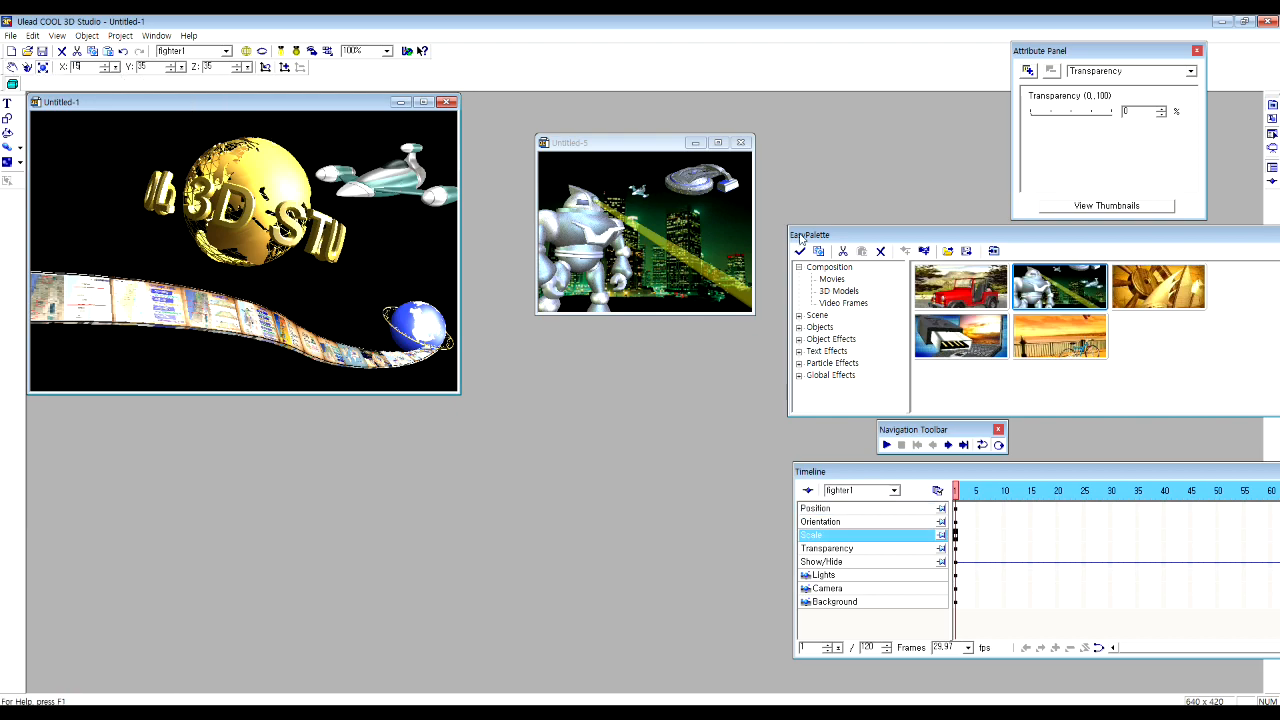
pyautogui.press('Tab')
pyautogui.write('15')
pyautogui.press('Tab')
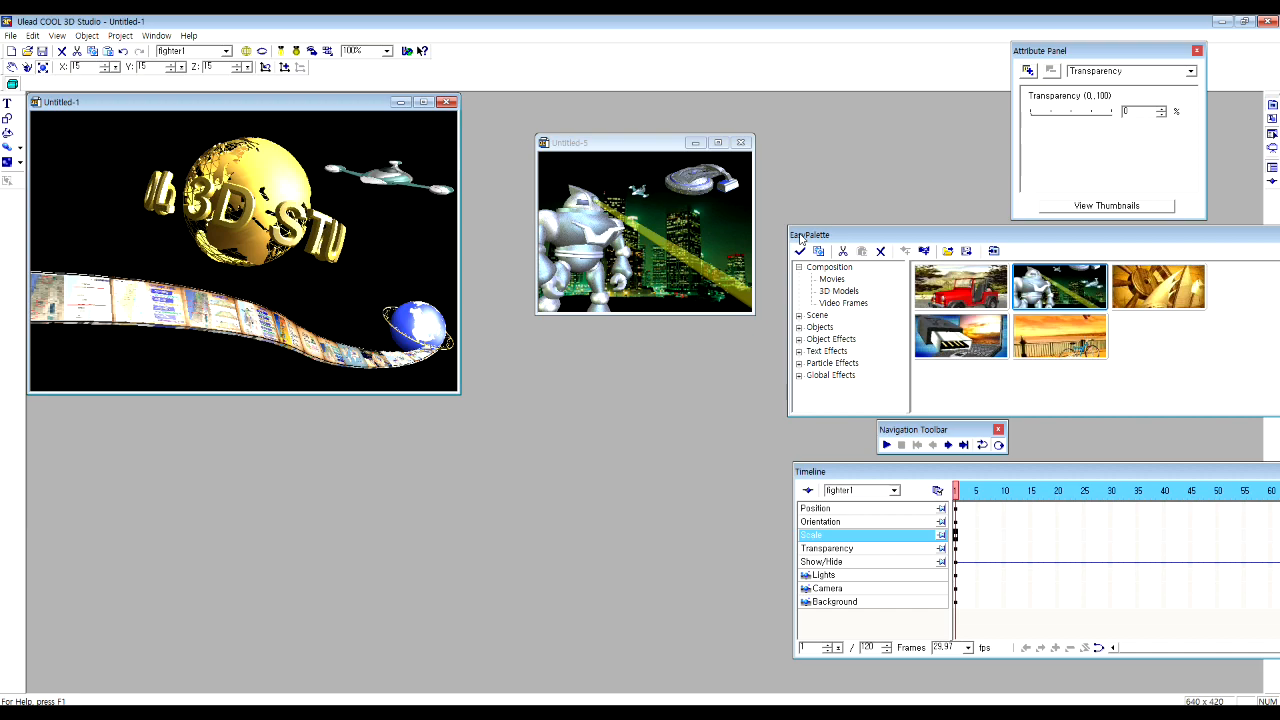
pyautogui.press('Return')
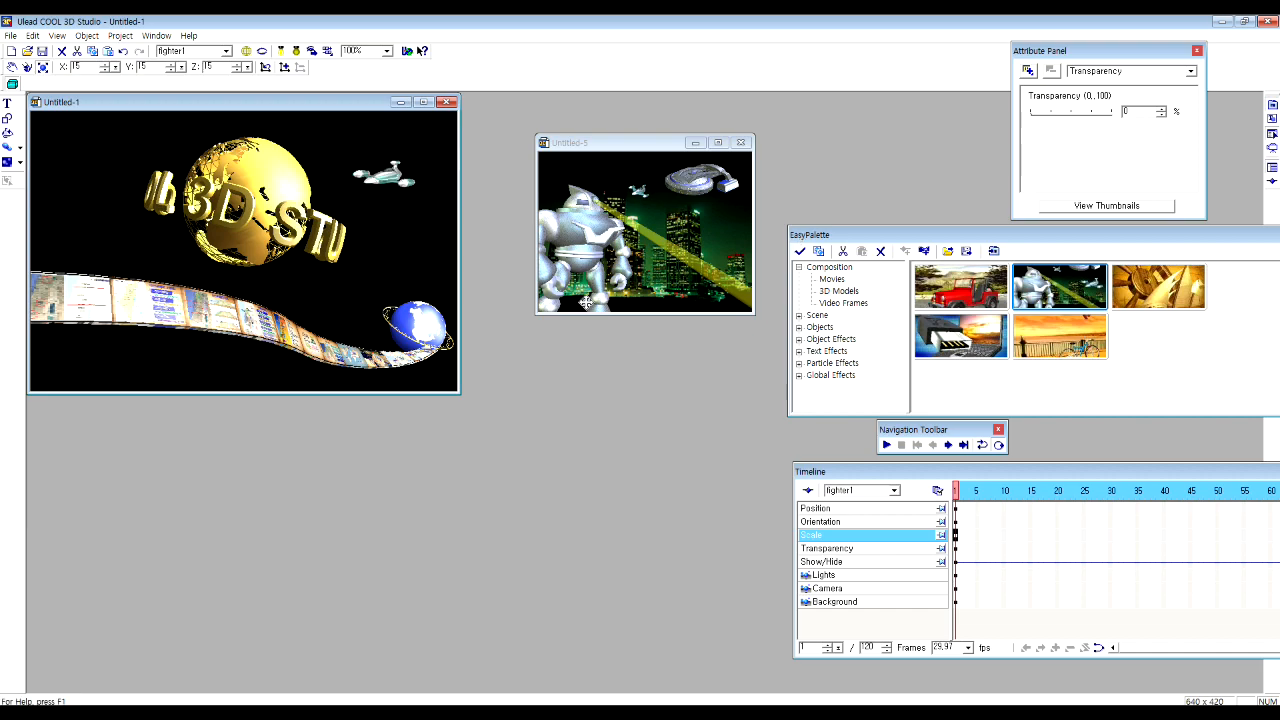
# Move fighter1 out of view past the scene's edge at about X 313, Y 144, and set the animation length to 200 frames.
pyautogui.click(12, 67)
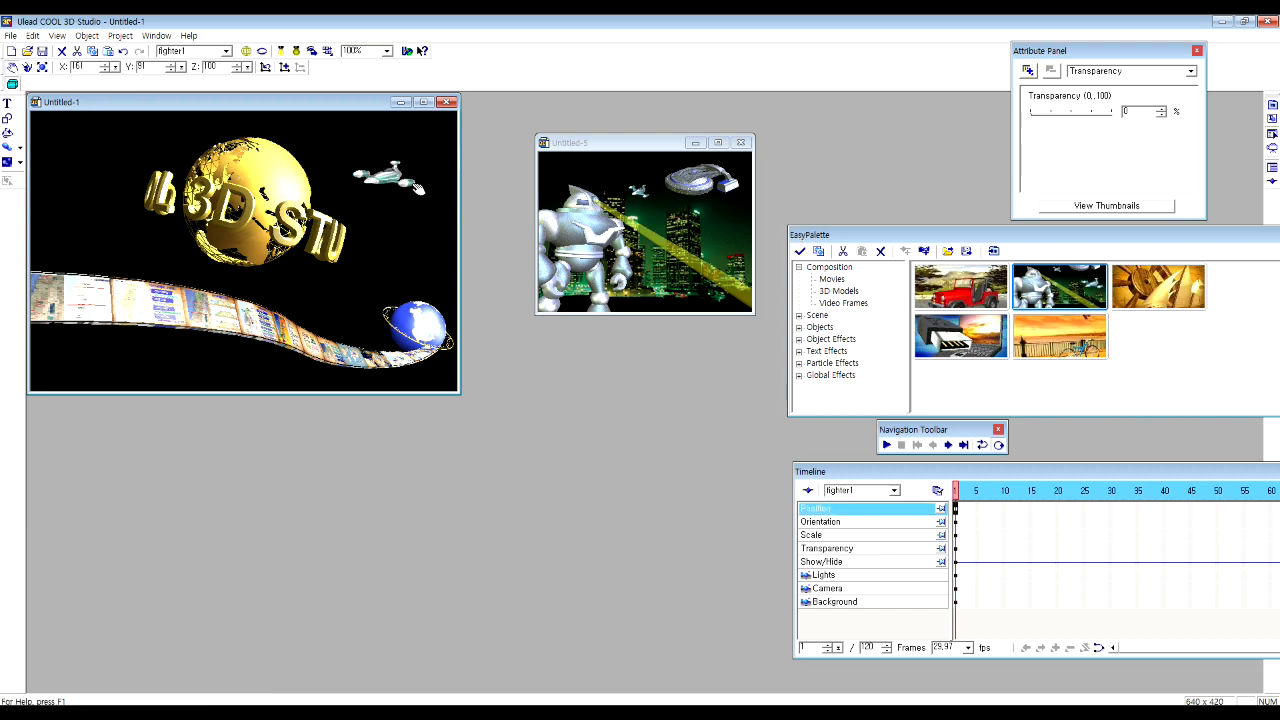
pyautogui.moveTo(394, 186); pyautogui.dragTo(469, 157)
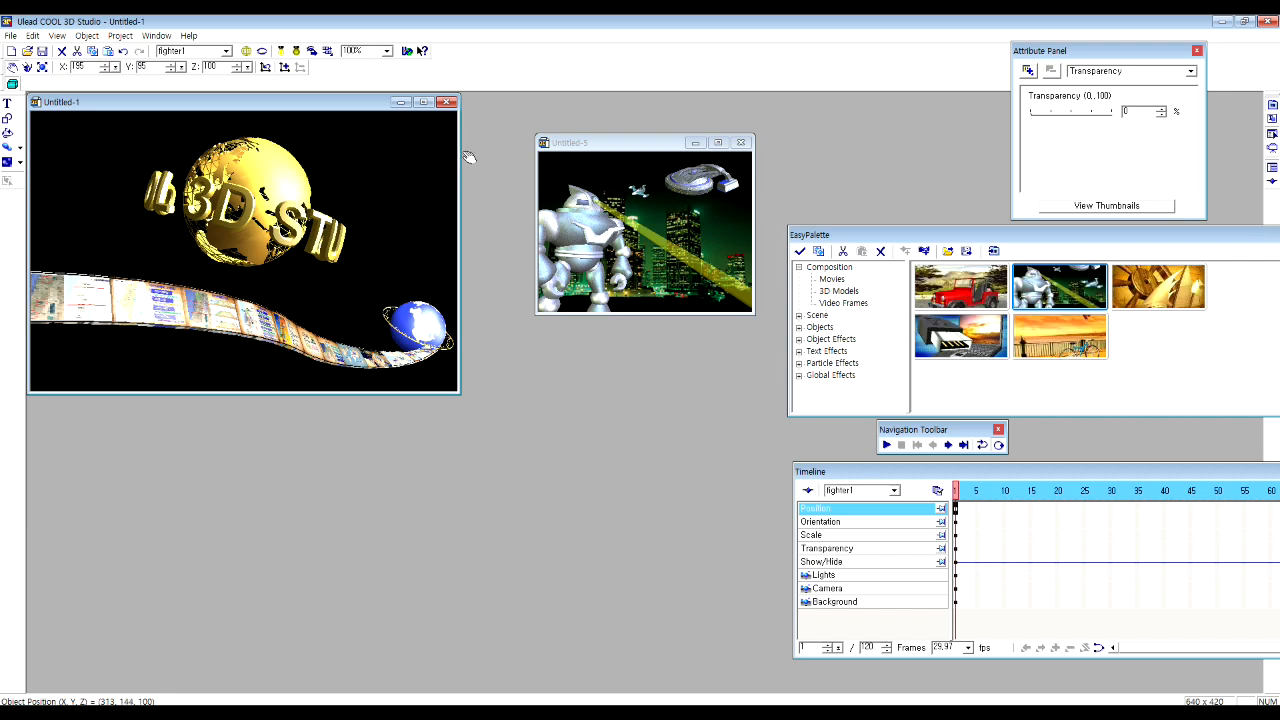
pyautogui.doubleClick(867, 647)
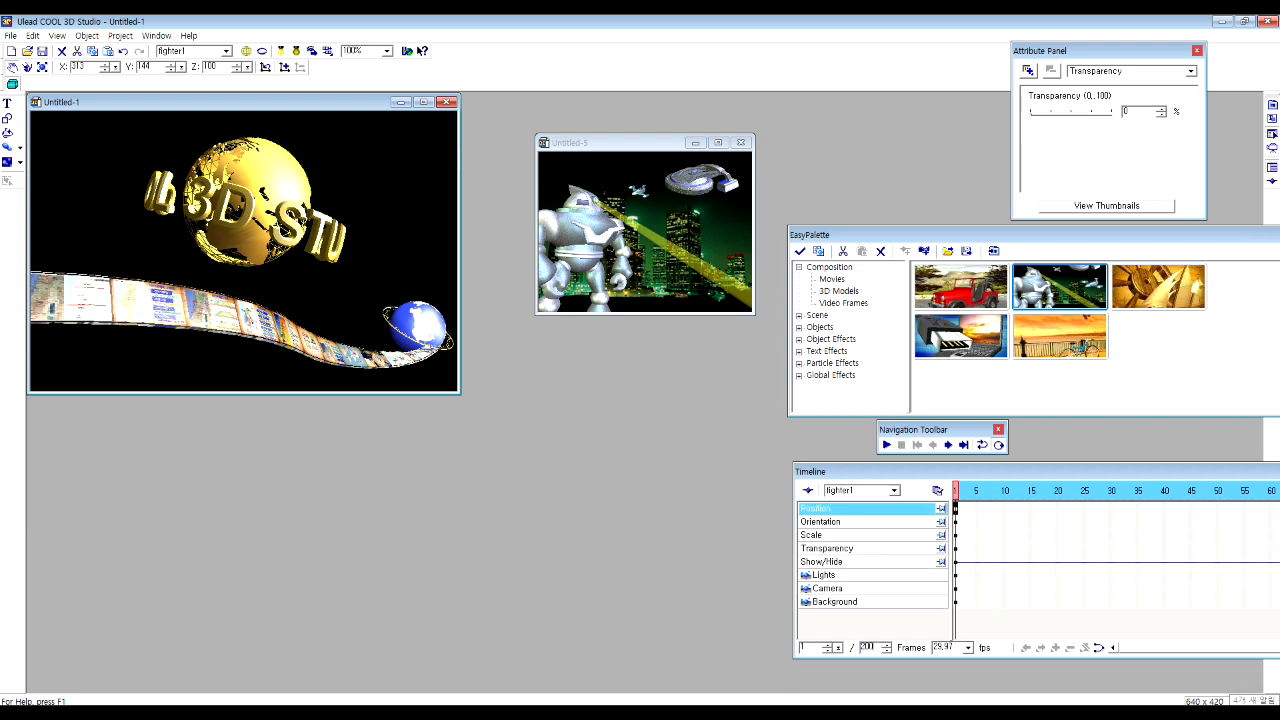
pyautogui.moveTo(1100, 472); pyautogui.dragTo(941, 472)
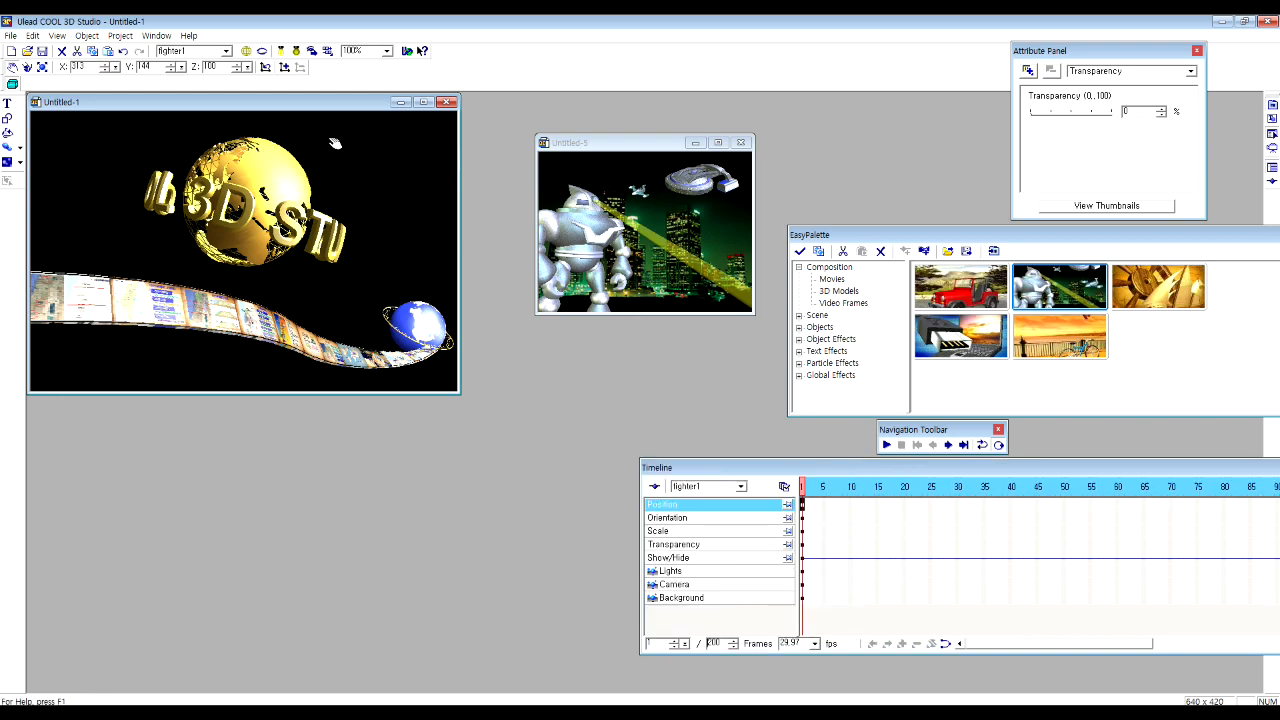
# Keyframe fighter1's position at about X 187, Y 92 on frame 20 and about X 117, Y -39 on frame 41.
pyautogui.click(905, 487)
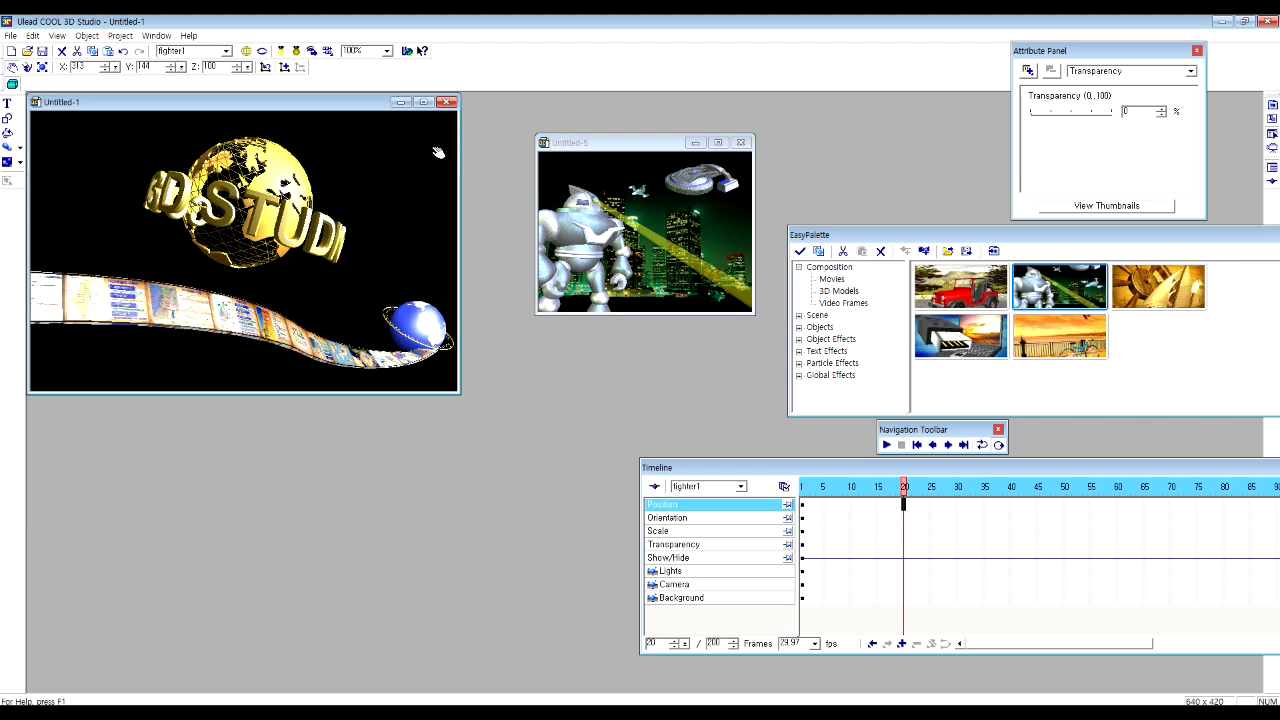
pyautogui.moveTo(429, 152); pyautogui.dragTo(372, 177)
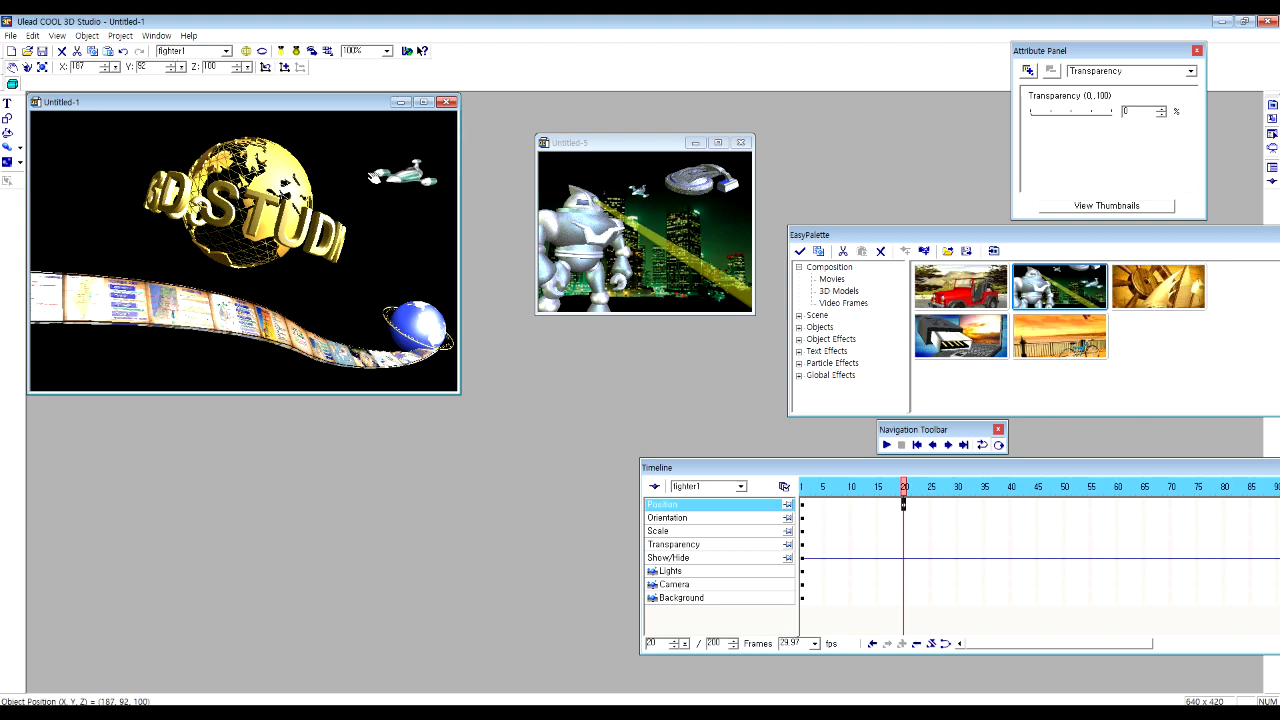
pyautogui.click(1015, 488)
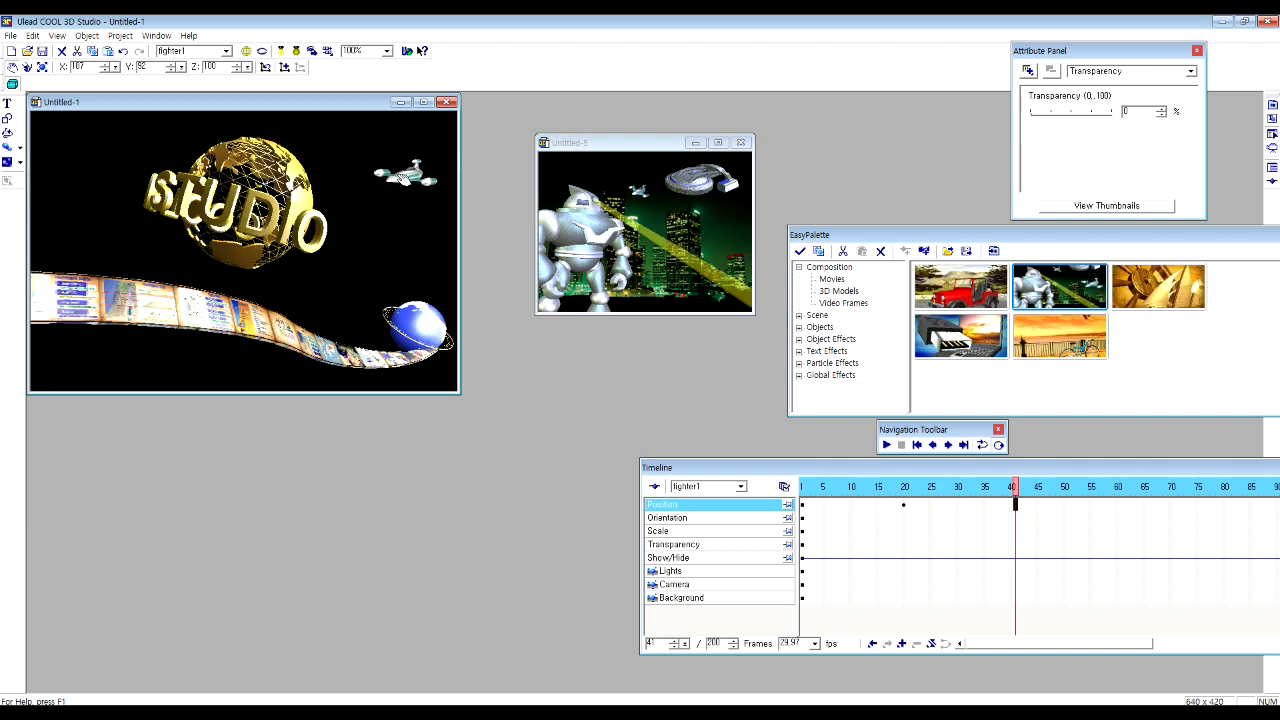
pyautogui.moveTo(407, 158); pyautogui.dragTo(368, 245)
# On frame 60, keyframe fighter1's position at about X -140, Y -5 and its orientation at about X 24, Y -34, Z 9.
pyautogui.click(1117, 488)
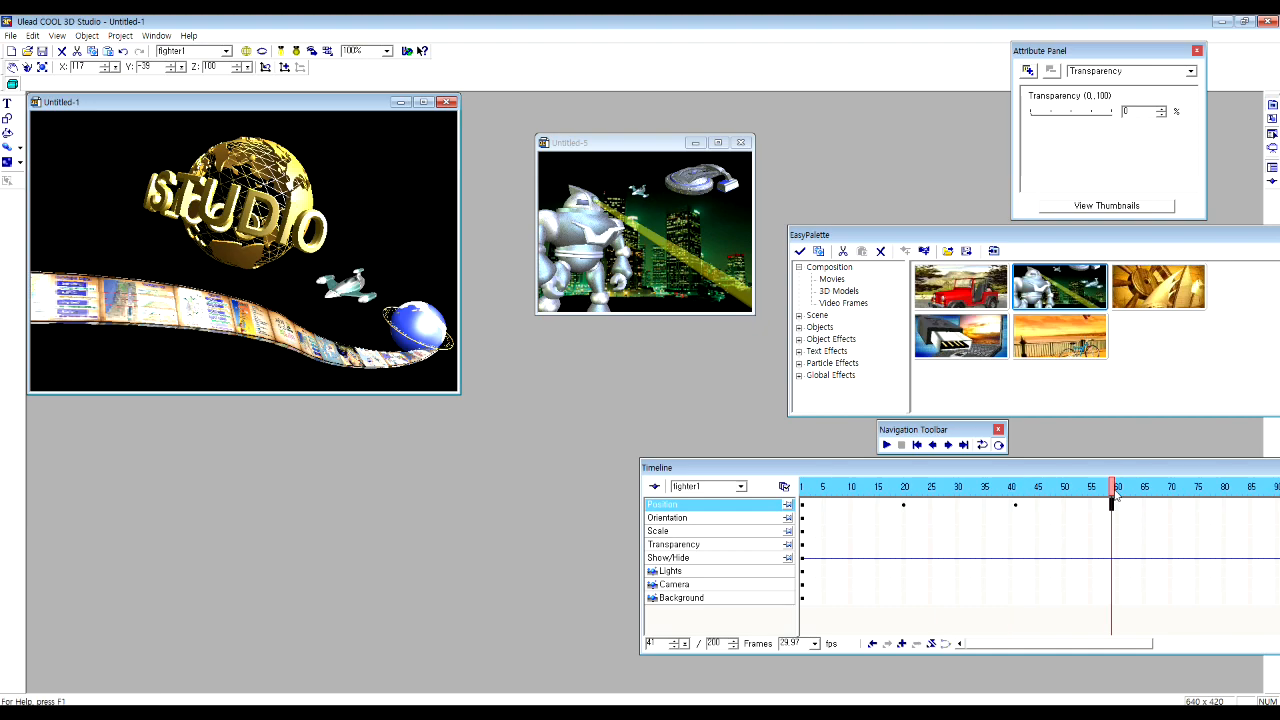
pyautogui.moveTo(342, 300); pyautogui.dragTo(214, 282)
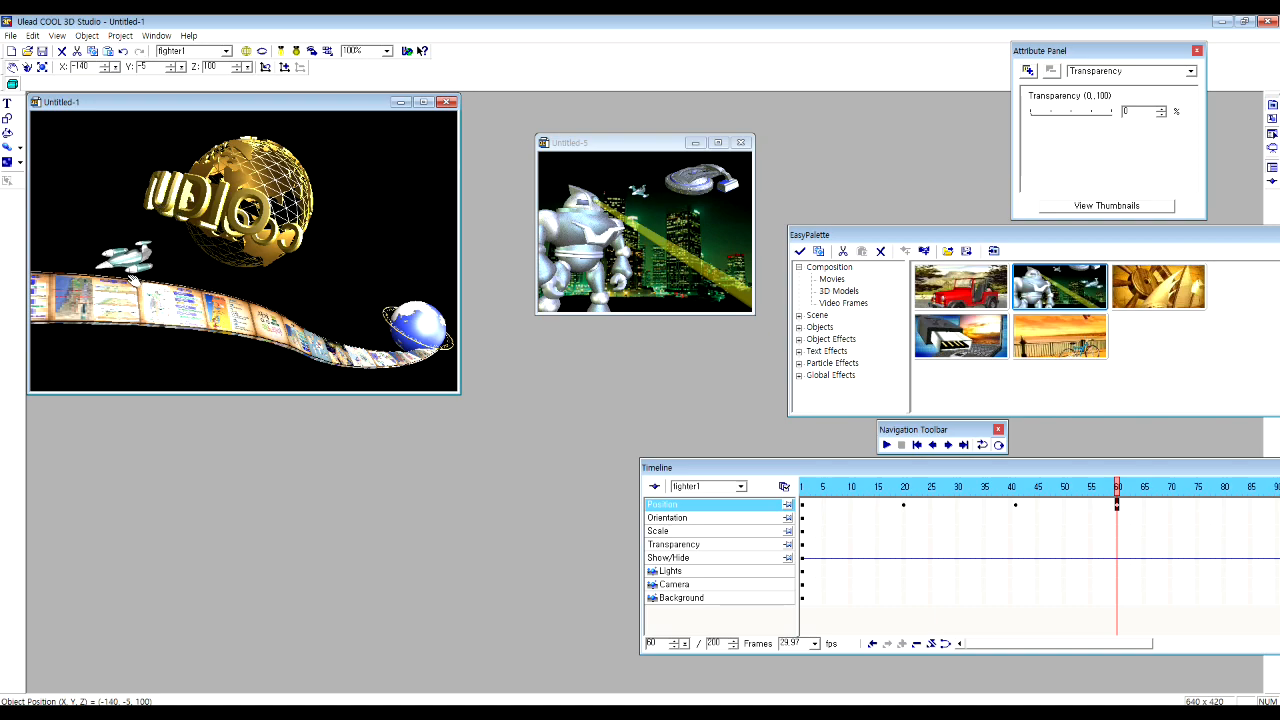
pyautogui.click(27, 67)
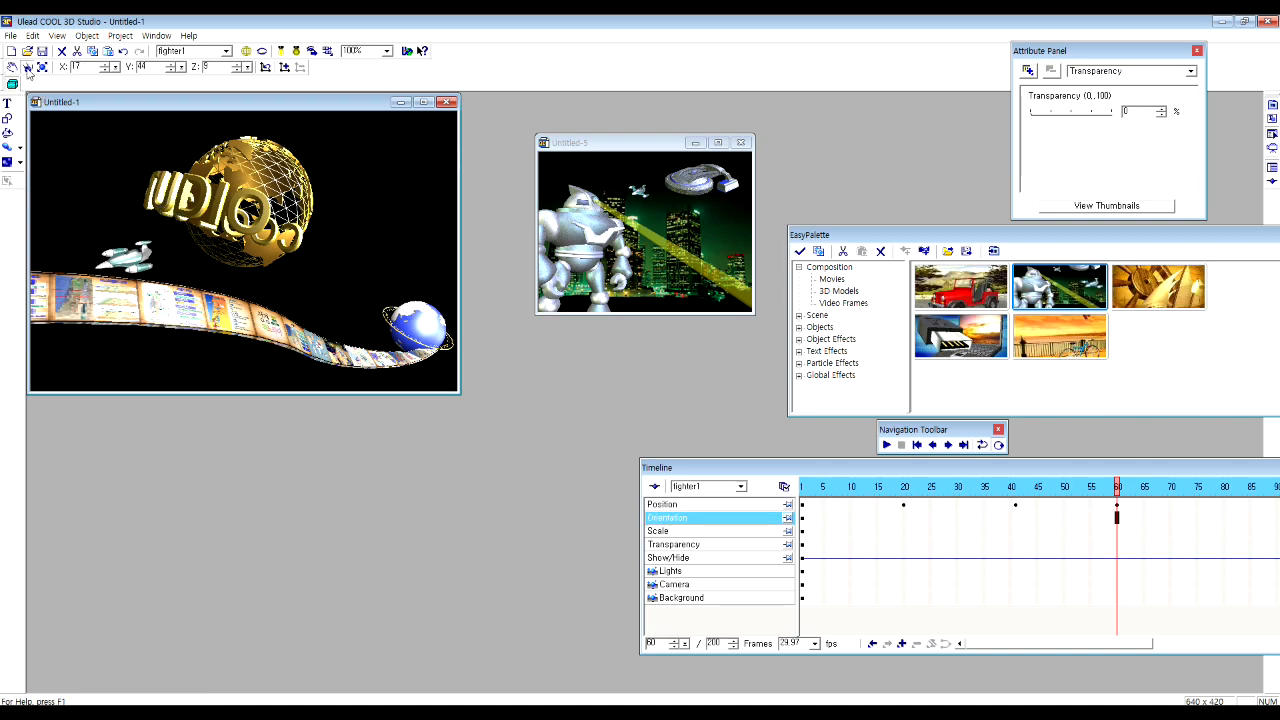
pyautogui.moveTo(118, 255); pyautogui.dragTo(146, 251)
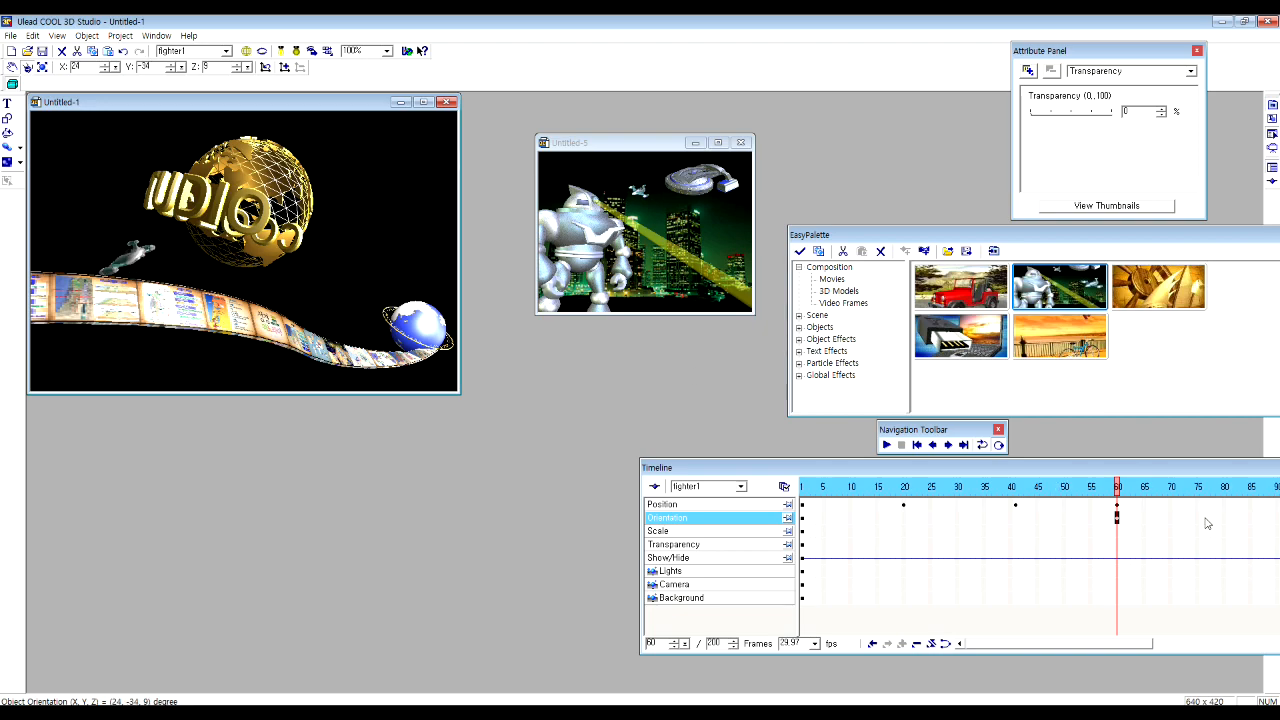
# On frame 80, keyframe fighter1's position at about X -185, Y 121 and its orientation at about X -53, Y -172, Z 9.
pyautogui.moveTo(1099, 651); pyautogui.dragTo(1148, 650)
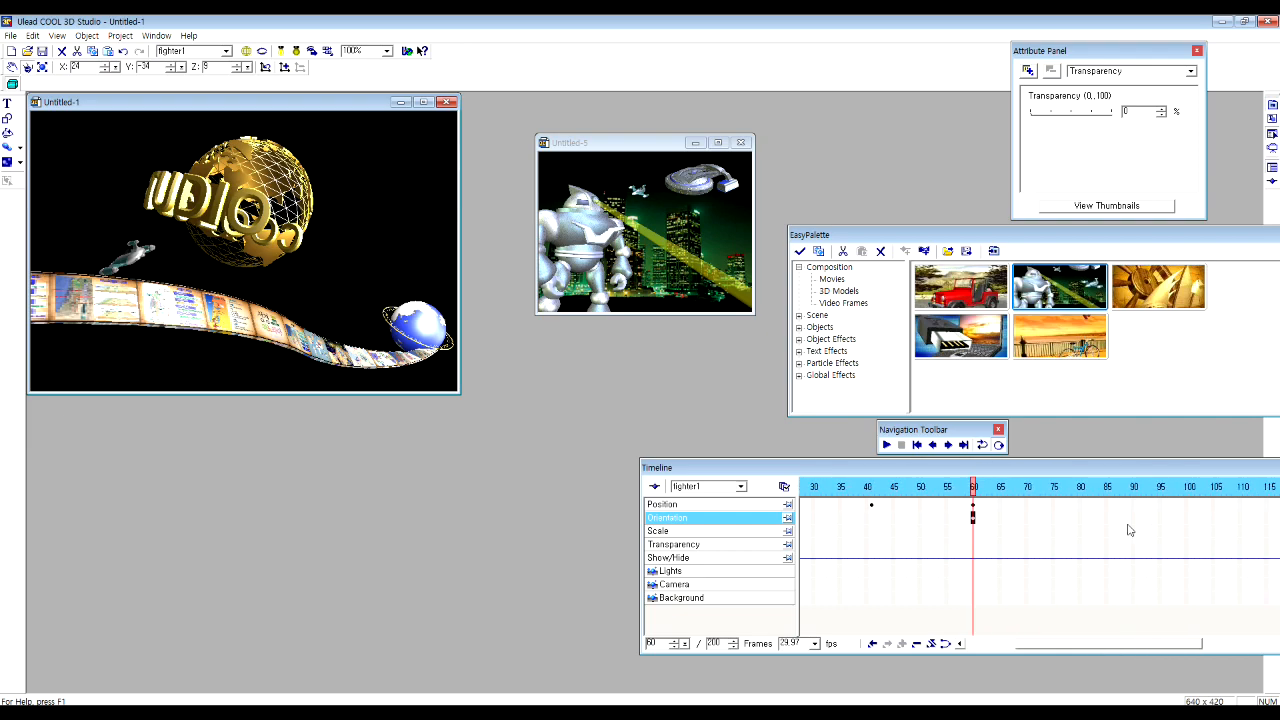
pyautogui.click(1079, 490)
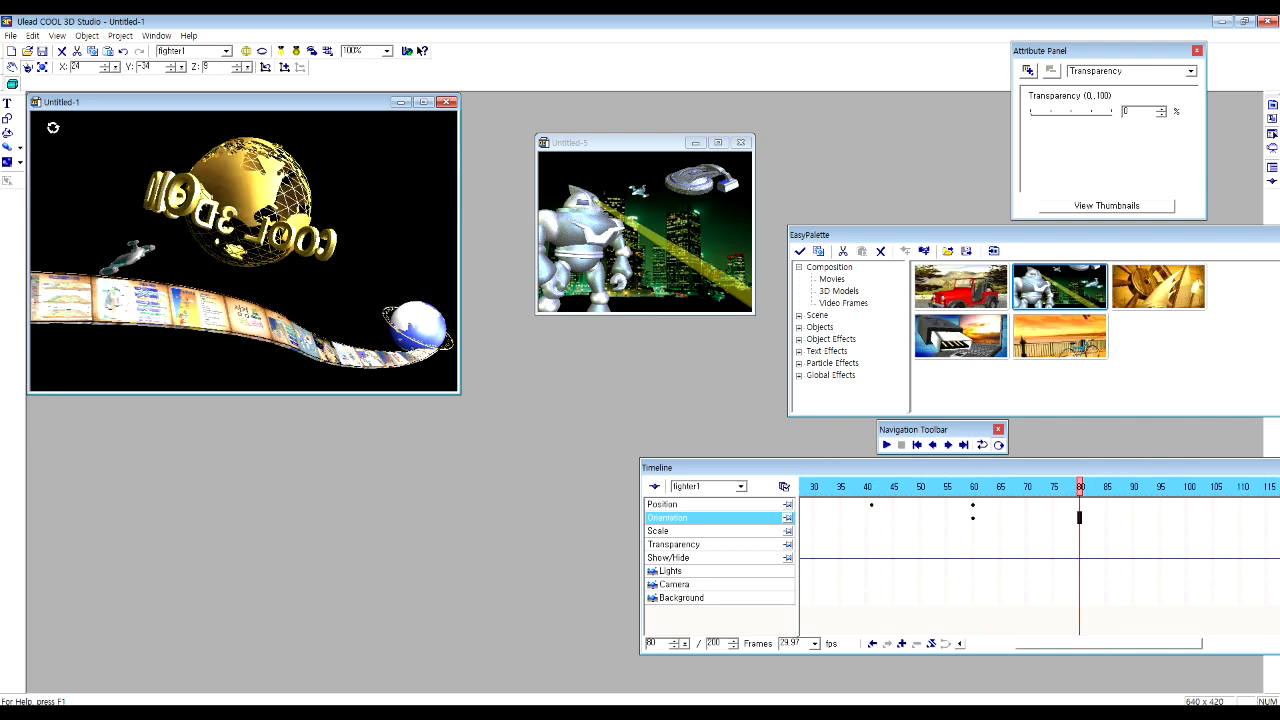
pyautogui.click(15, 66)
pyautogui.moveTo(140, 258); pyautogui.dragTo(110, 196)
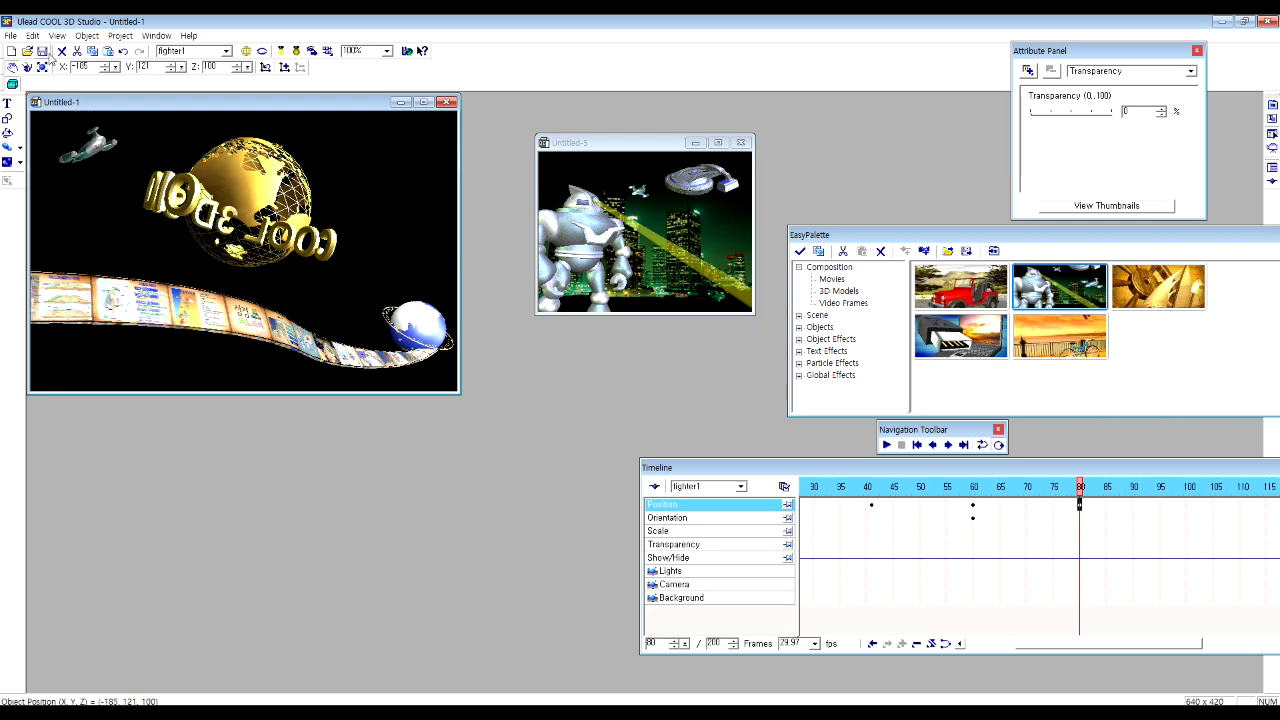
pyautogui.click(27, 66)
pyautogui.moveTo(102, 148)
pyautogui.mouseDown()
pyautogui.moveTo(59, 182)
pyautogui.moveTo(72, 278)
pyautogui.moveTo(54, 253)
pyautogui.moveTo(56, 112)
pyautogui.moveTo(30, 118)
pyautogui.moveTo(32, 131)
pyautogui.moveTo(22, 116)
pyautogui.moveTo(90, 165)
pyautogui.moveTo(104, 146)
pyautogui.mouseUp()
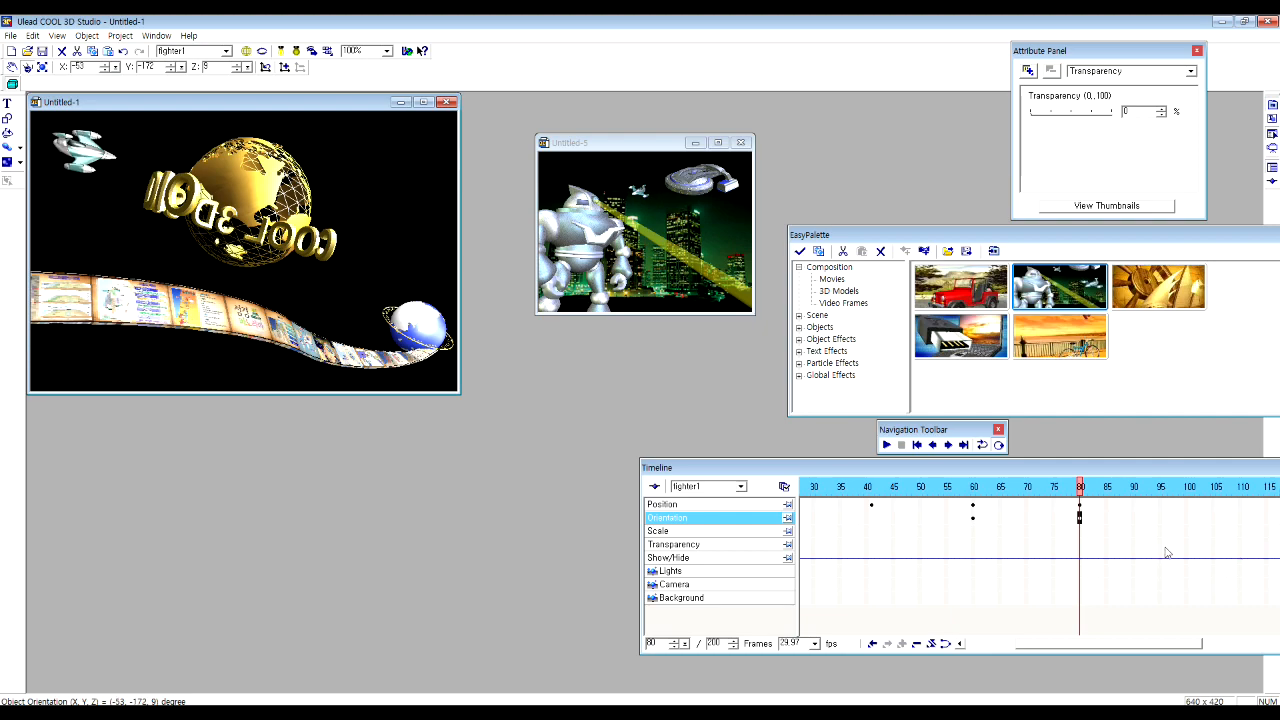
# On frame 100, keyframe fighter1's position at about X 144, Y 123, above and beyond the golden globe.
pyautogui.click(1188, 487)
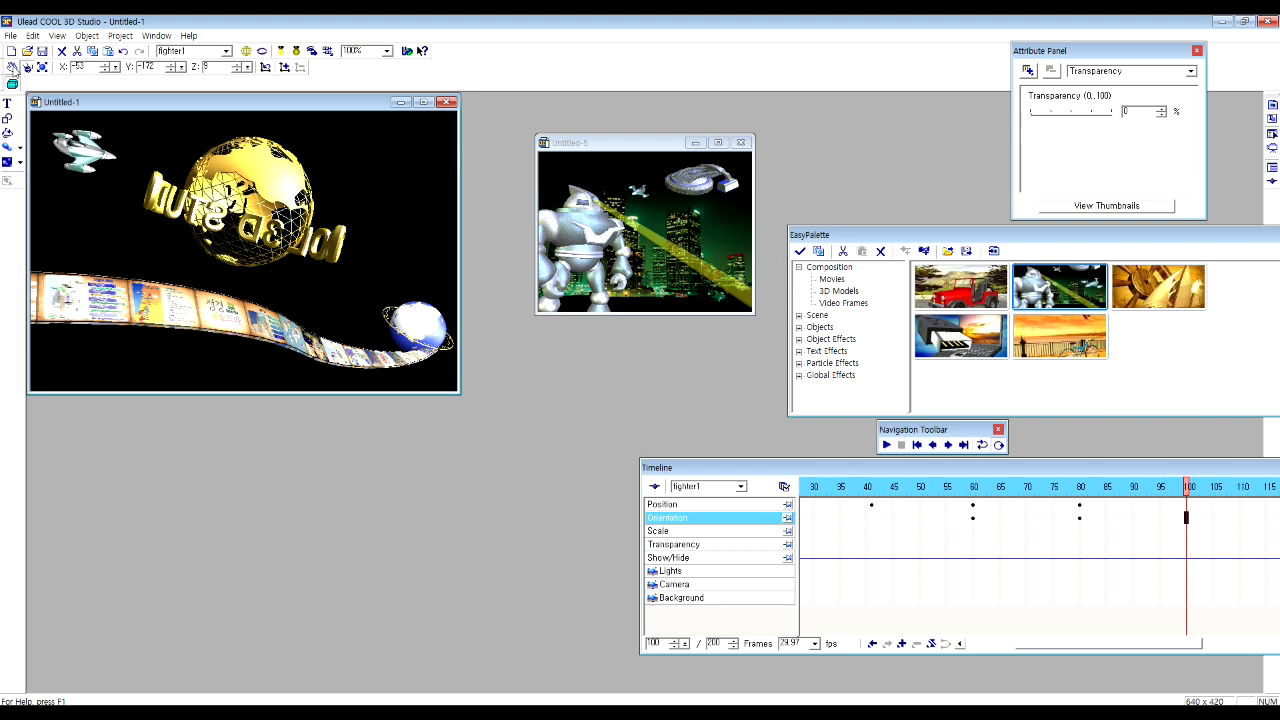
pyautogui.click(12, 67)
pyautogui.moveTo(85, 150); pyautogui.dragTo(366, 150)
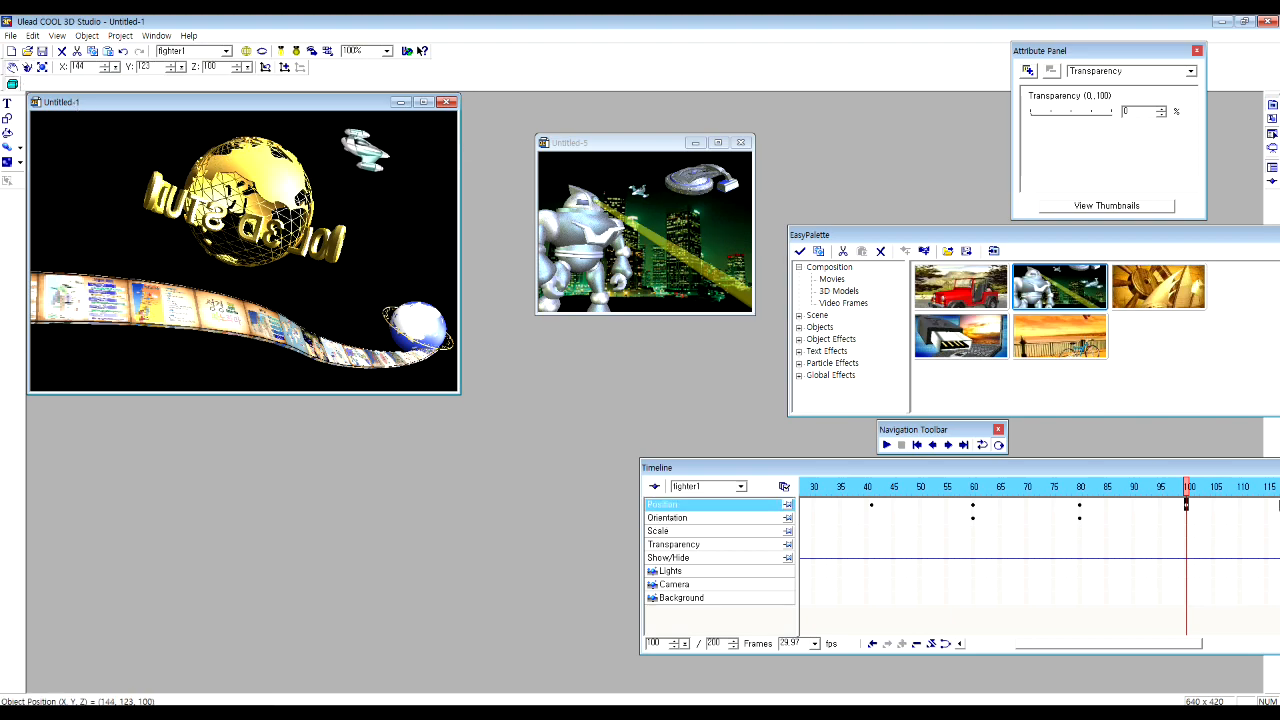
# On frame 120, keyframe fighter1's position at about X 165, Y 21 and its orientation at about X -32, Y -256, Z 9.
pyautogui.moveTo(1153, 644); pyautogui.dragTo(1220, 645)
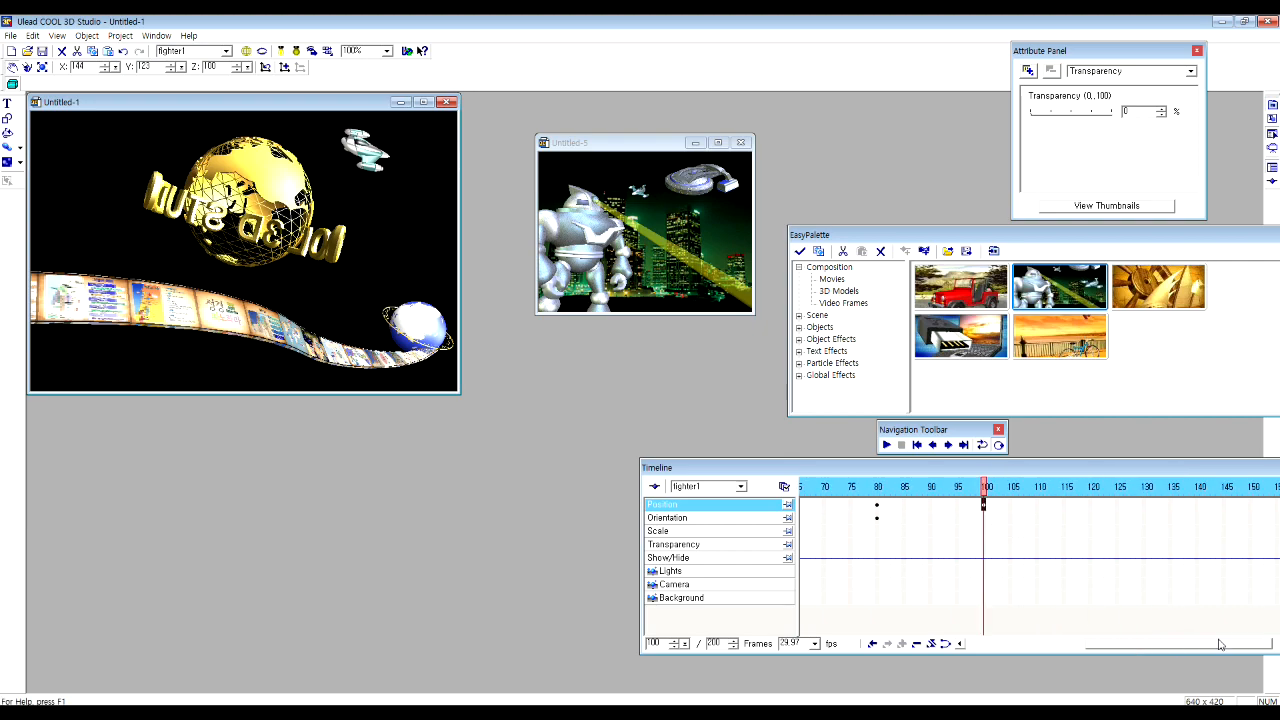
pyautogui.click(1093, 488)
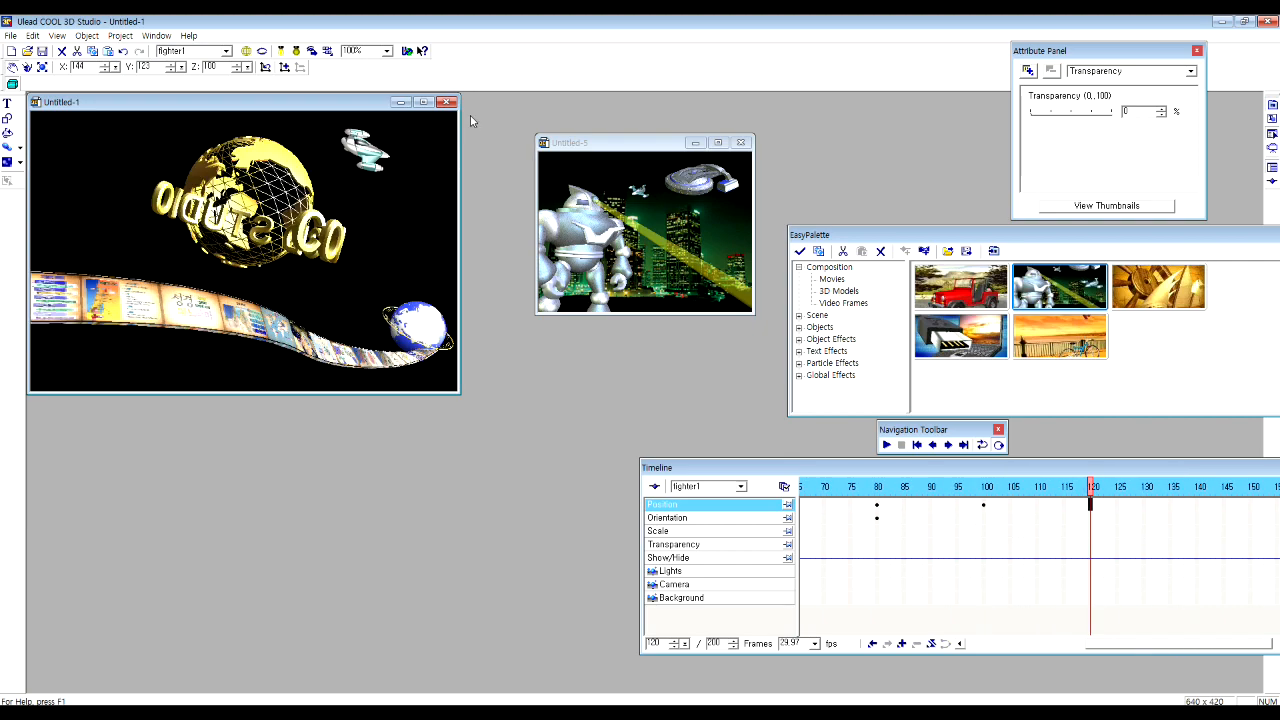
pyautogui.moveTo(375, 156); pyautogui.dragTo(389, 204)
pyautogui.click(27, 68)
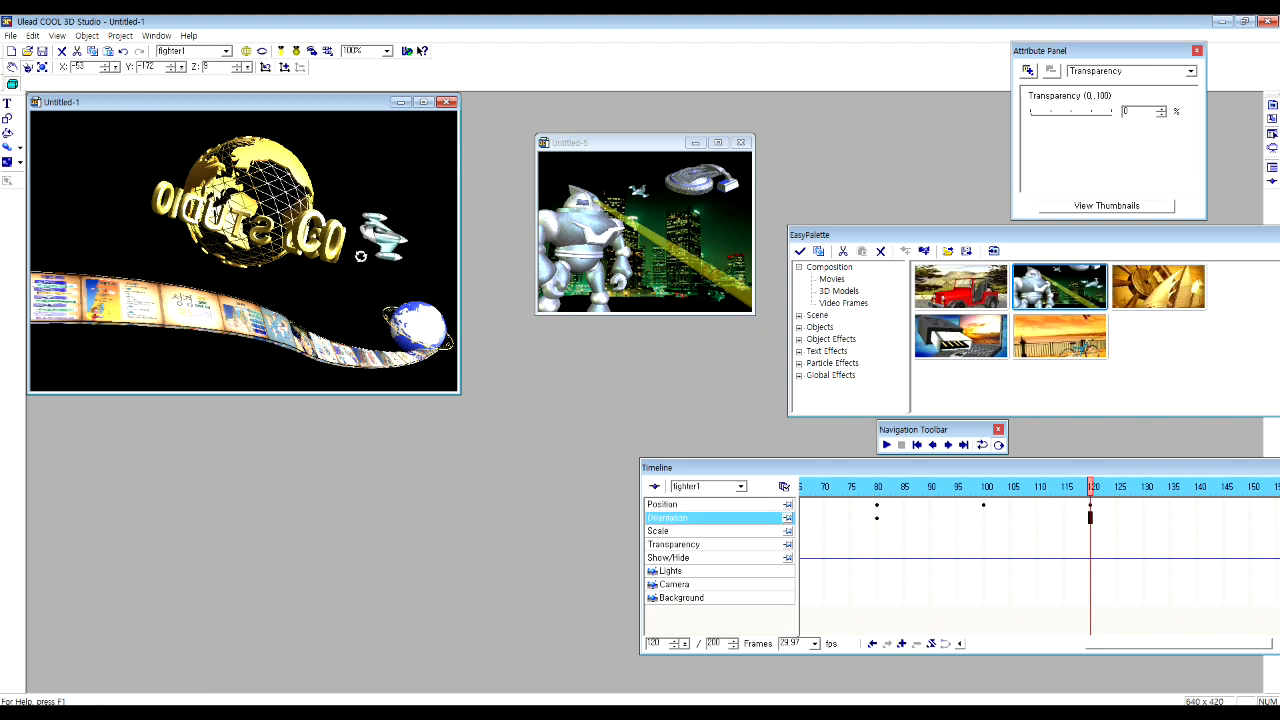
pyautogui.moveTo(361, 256); pyautogui.dragTo(319, 254)
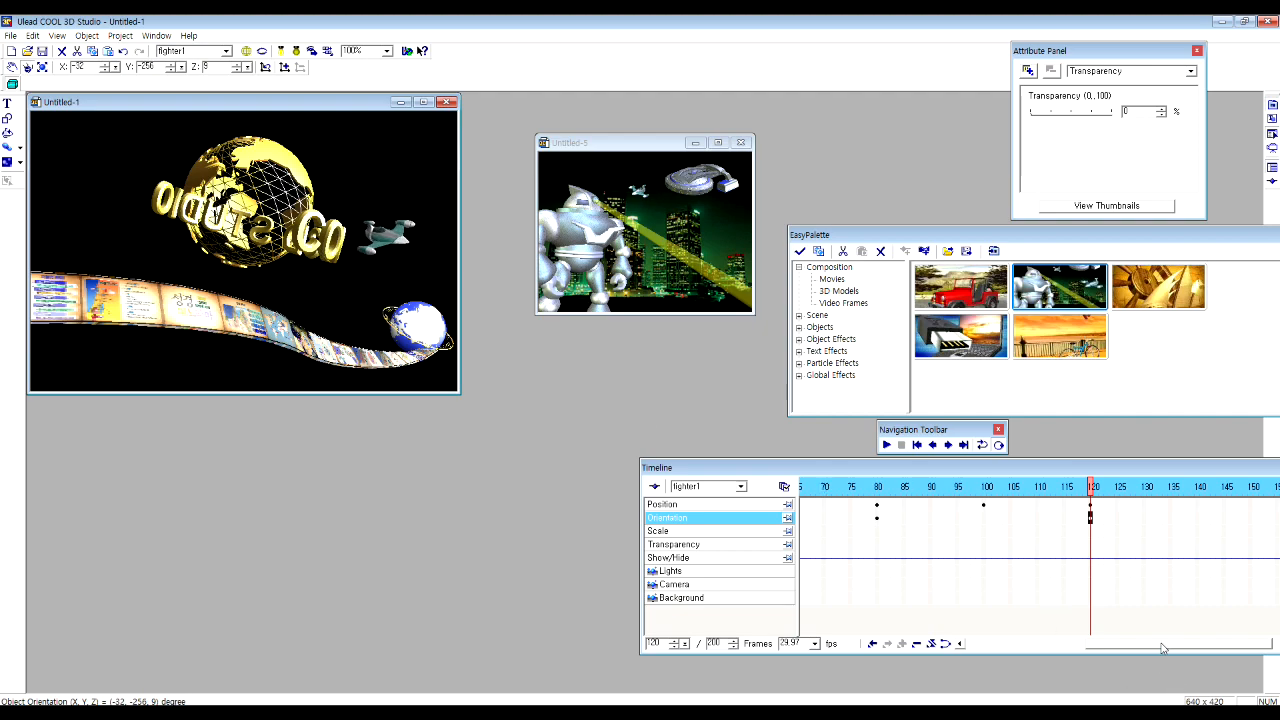
# On frame 140, keyframe fighter1's position outside the visible scene at about X 328, Y -137.
pyautogui.moveTo(1162, 648); pyautogui.dragTo(1248, 644)
pyautogui.click(1022, 487)
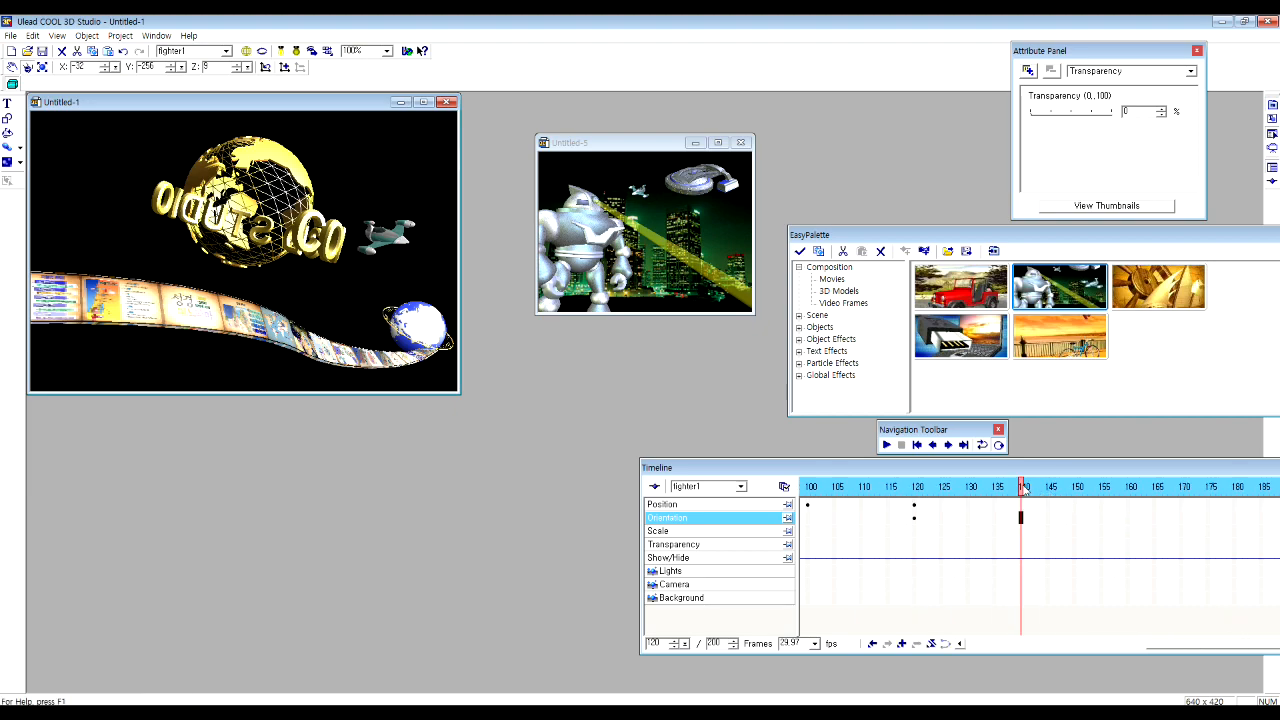
pyautogui.click(14, 67)
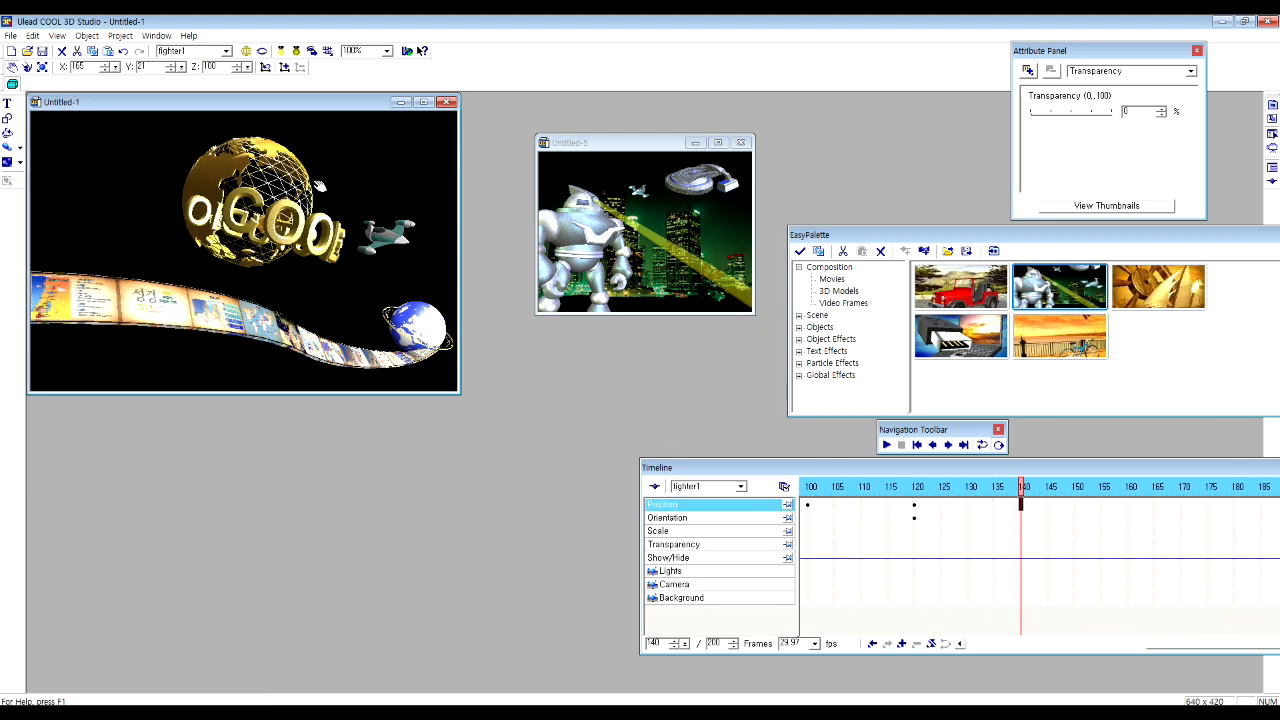
pyautogui.moveTo(385, 232); pyautogui.dragTo(472, 310)
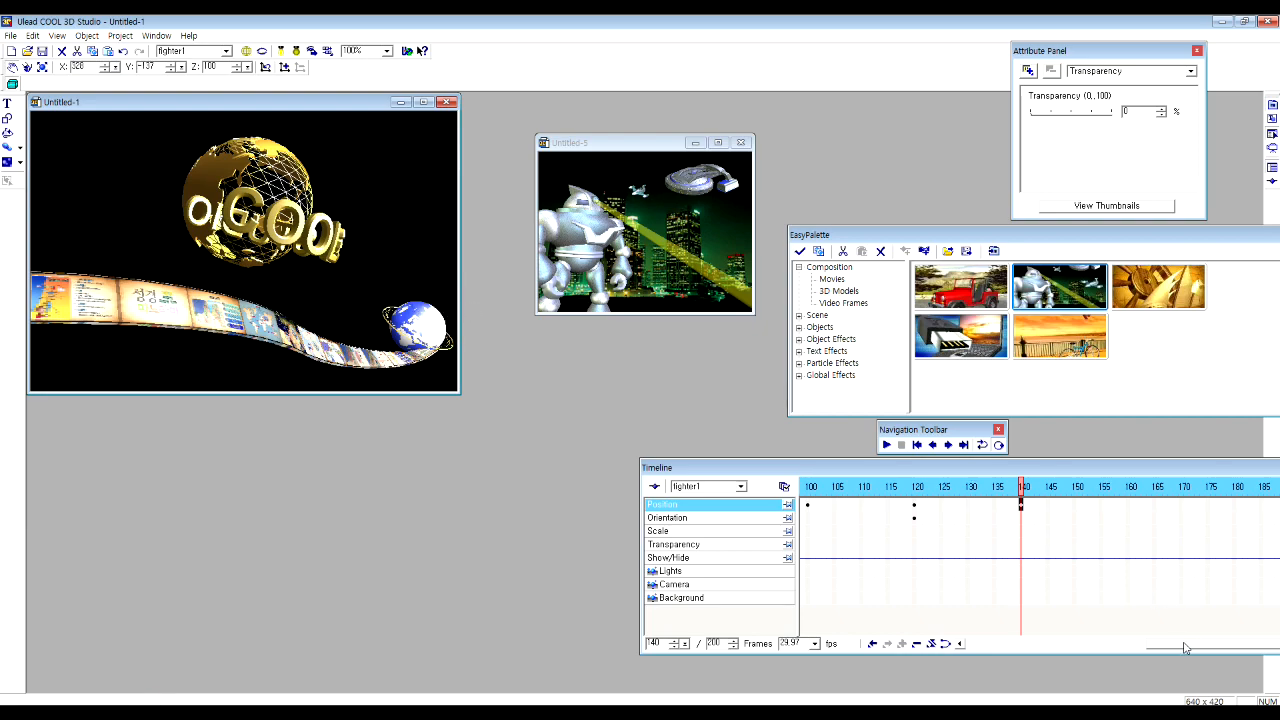
pyautogui.moveTo(1187, 644); pyautogui.dragTo(944, 655)
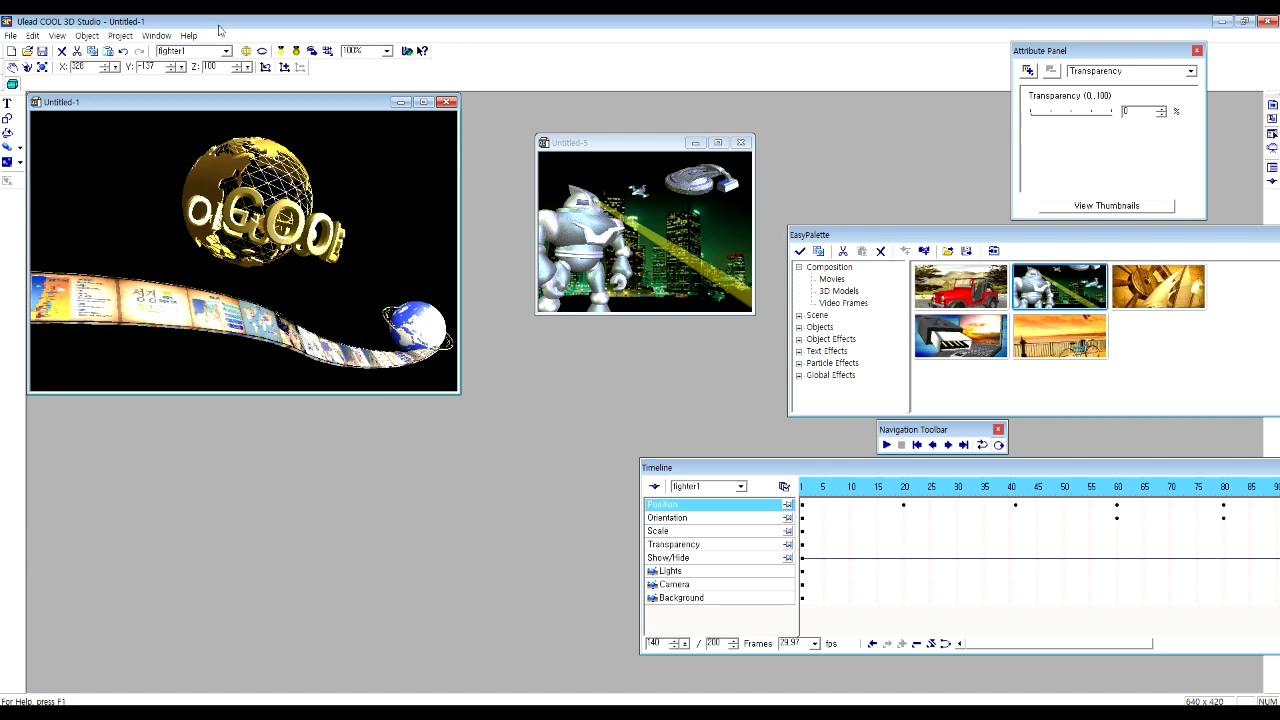
# Set the project's dimensions to a user-defined size of 1280 x 720 pixels.
pyautogui.click(120, 36)
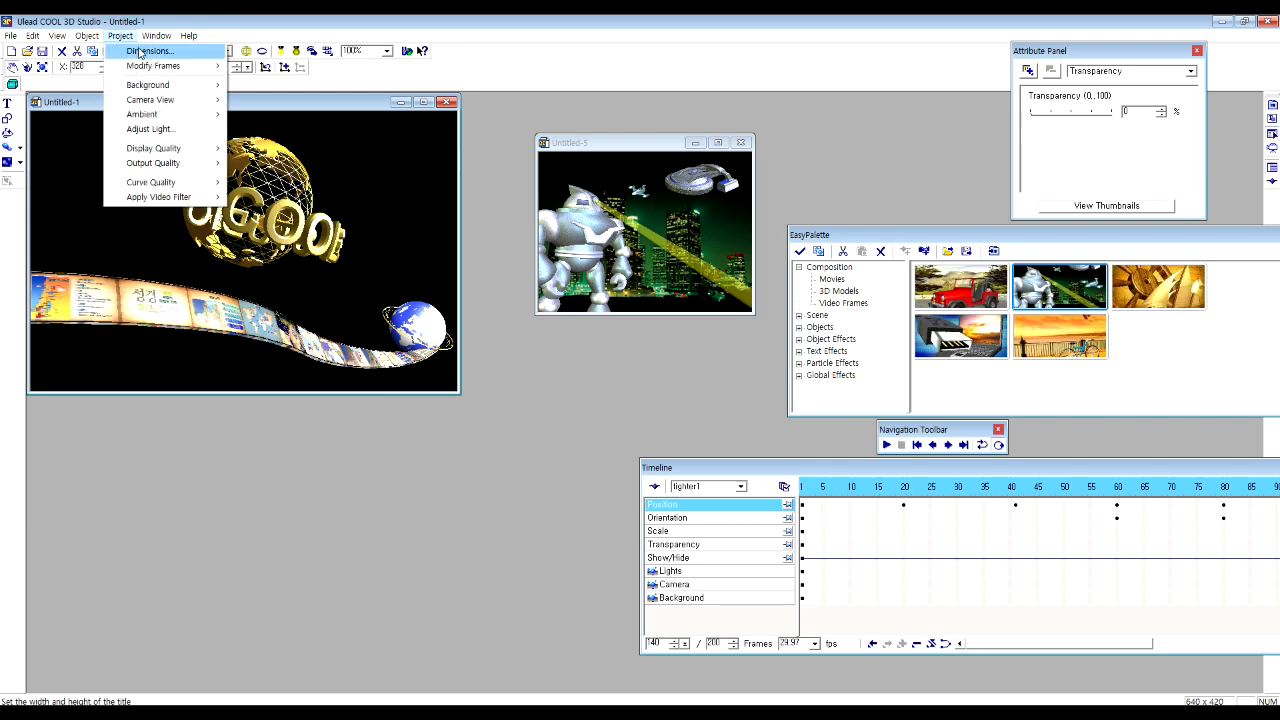
pyautogui.click(140, 52)
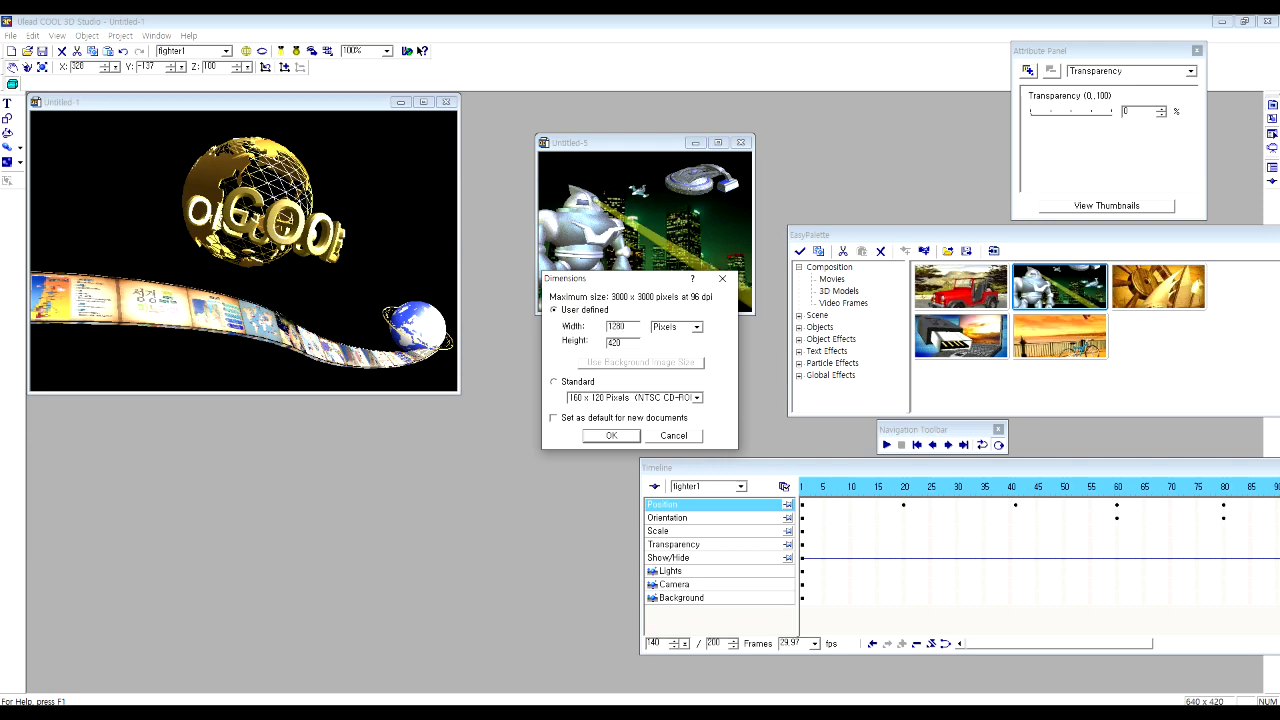
pyautogui.write('720')
pyautogui.press('Return')
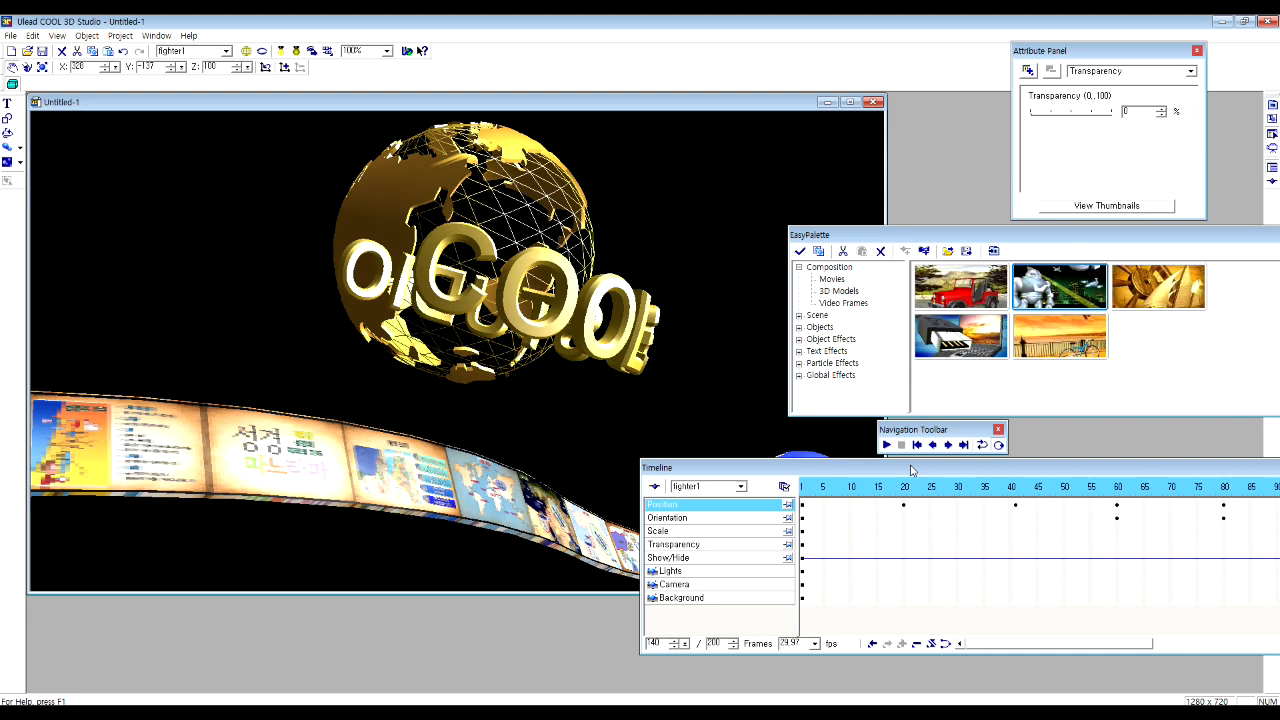
# Export the animation to the desktop as a Microsoft AVI video file named 인트로.
pyautogui.click(16, 37)
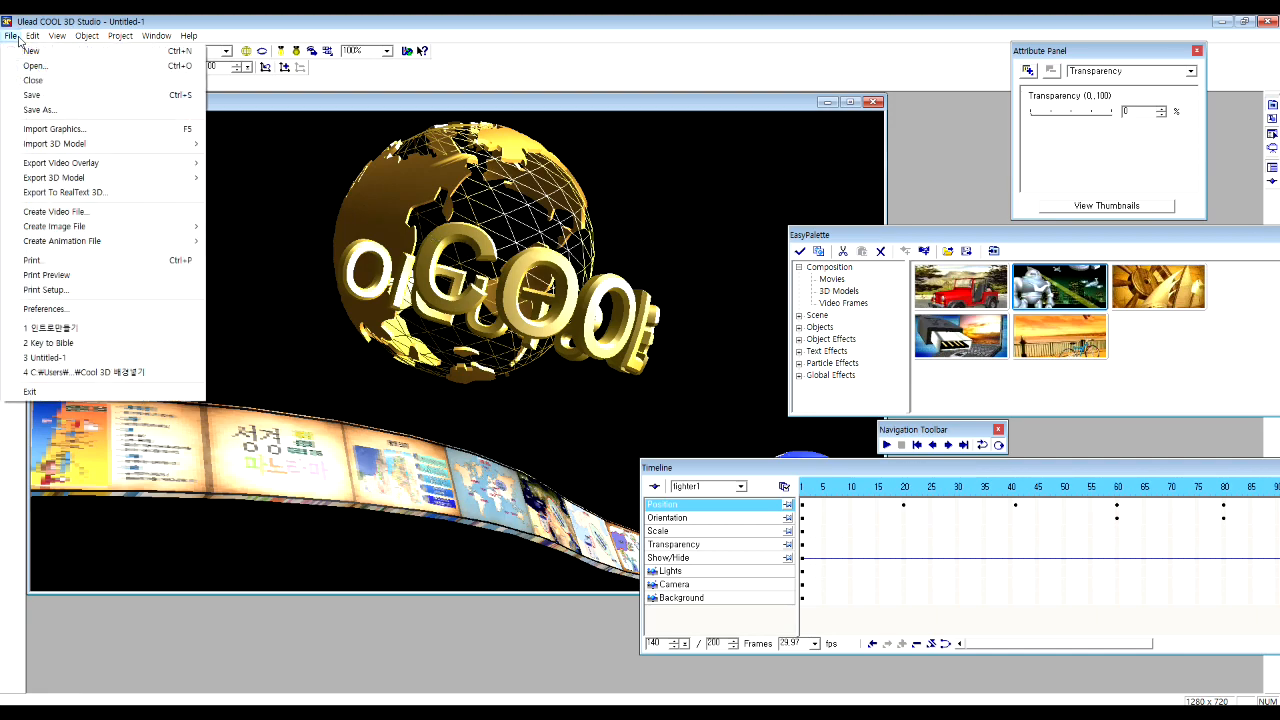
pyautogui.click(63, 215)
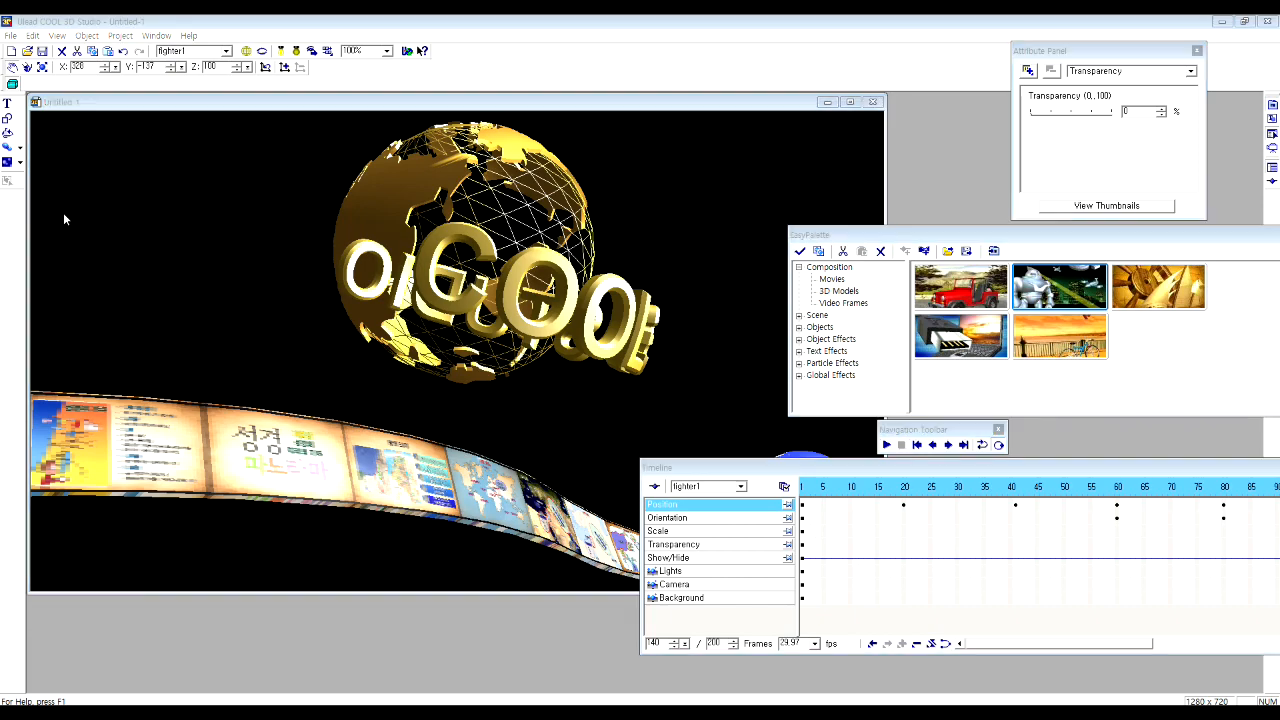
pyautogui.click(730, 241)
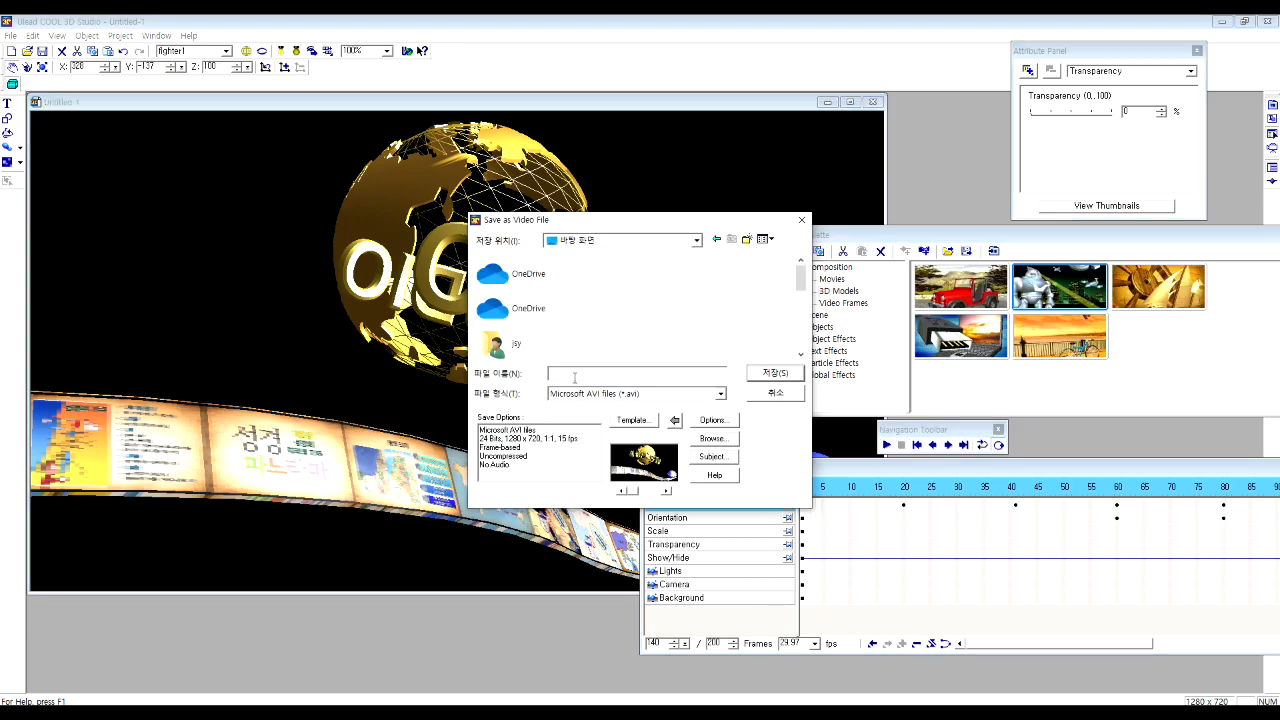
pyautogui.write('인트로')
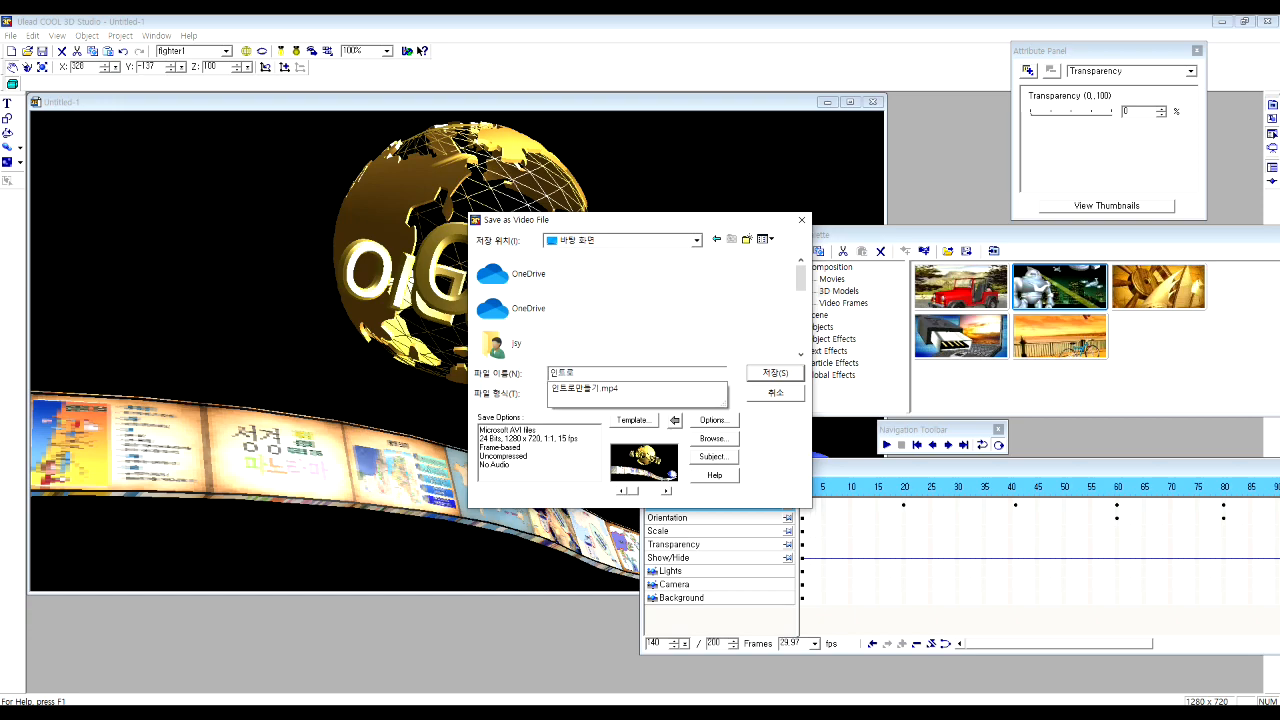
pyautogui.press('Return')
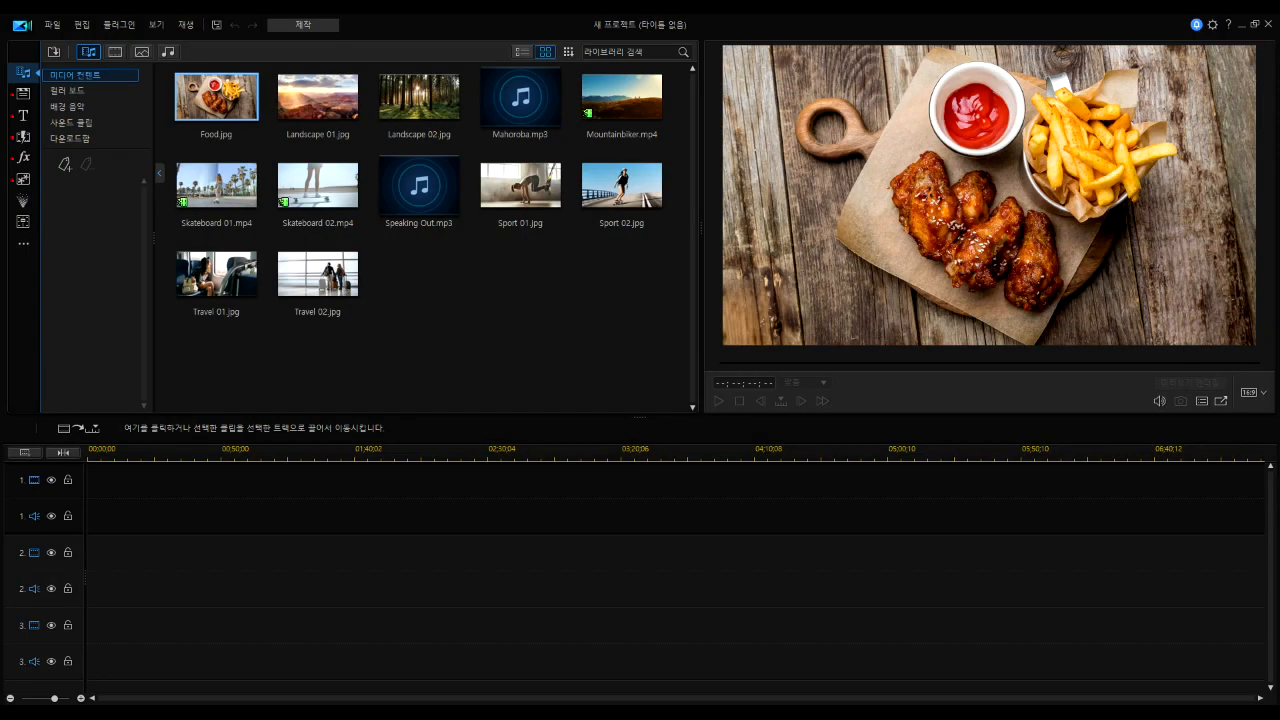
pyautogui.click(54, 51)
pyautogui.click(113, 70)
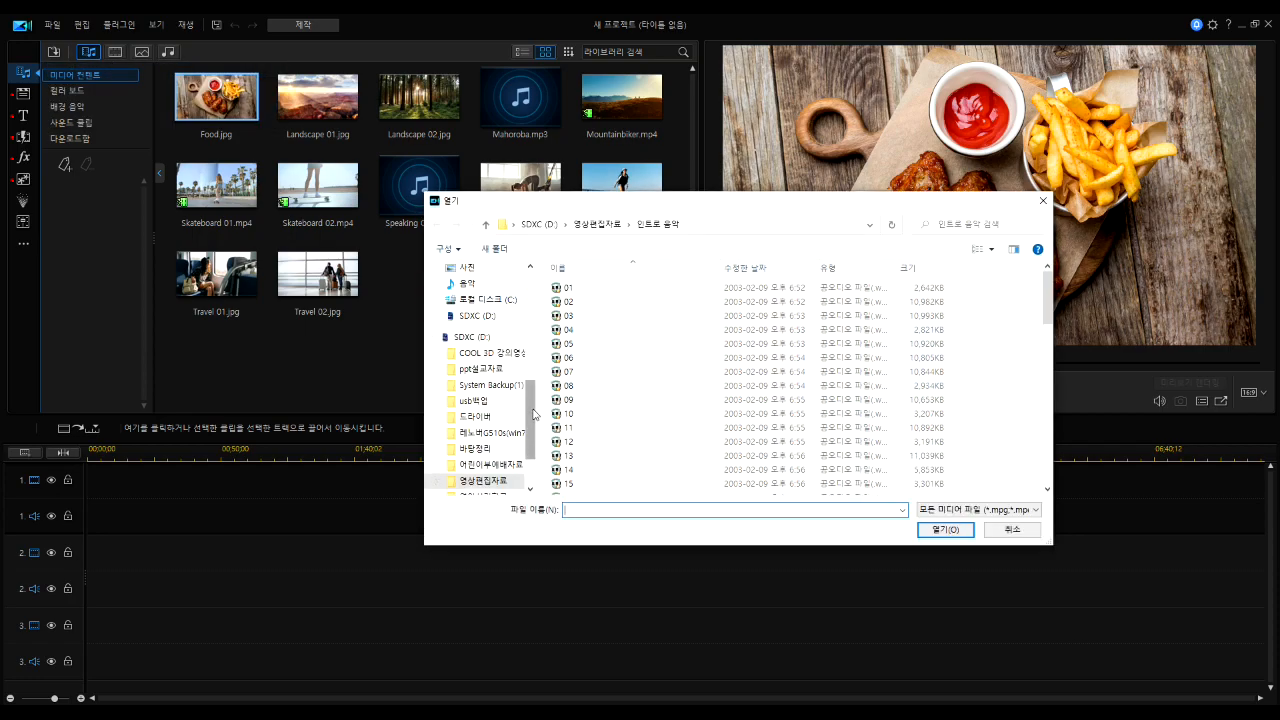
pyautogui.scroll(5, 534, 414)
pyautogui.click(474, 294)
pyautogui.click(659, 410)
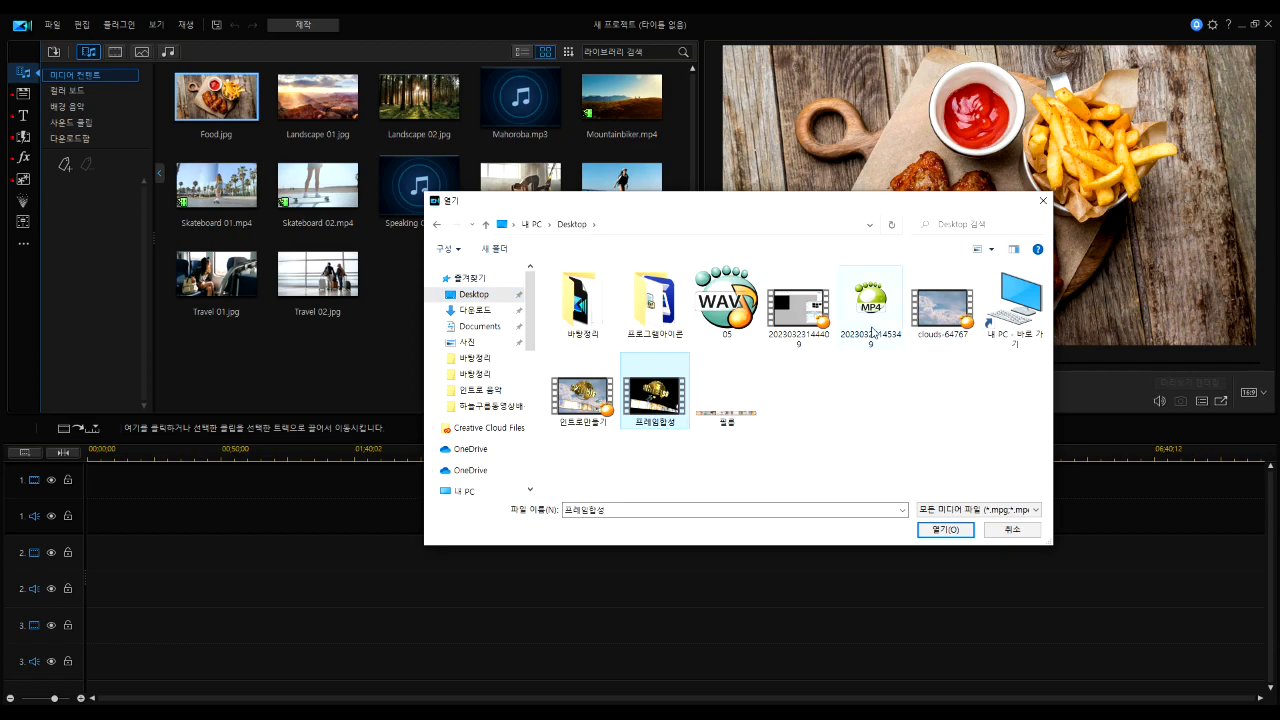
pyautogui.keyDown('ctrl'); pyautogui.click(939, 311); pyautogui.keyUp('ctrl')
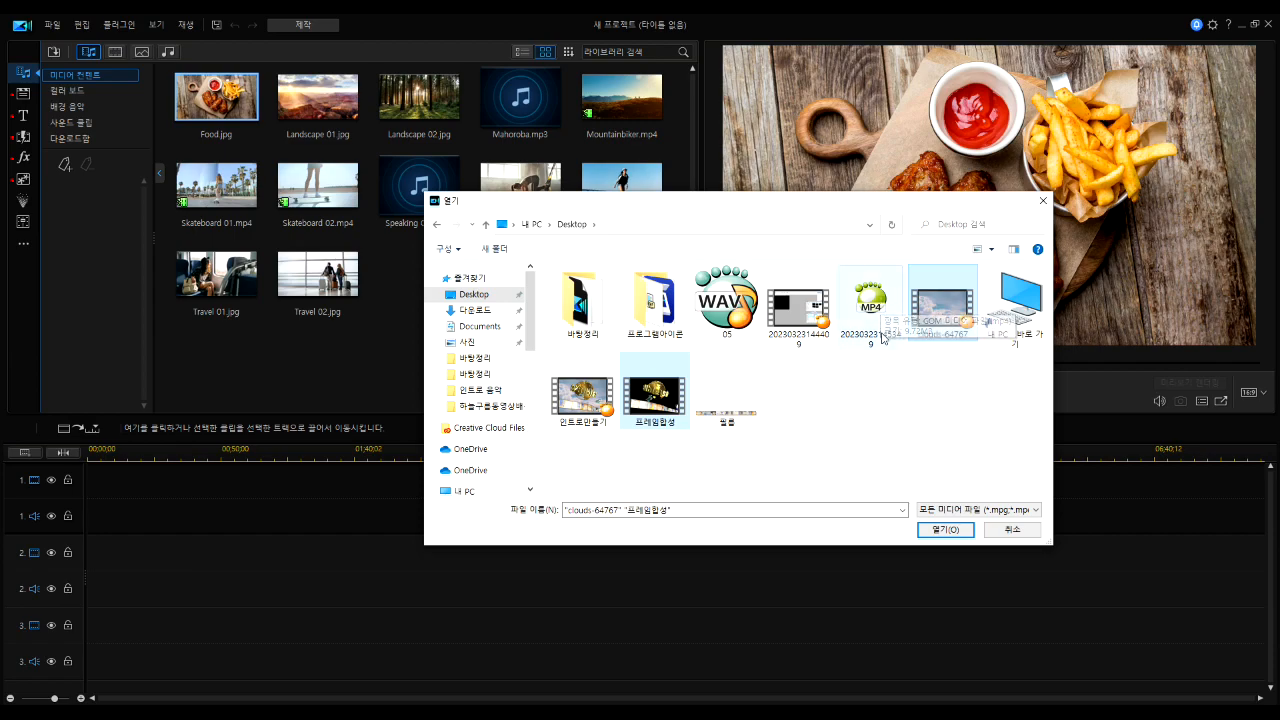
pyautogui.keyDown('ctrl'); pyautogui.click(878, 338); pyautogui.keyUp('ctrl')
pyautogui.click(938, 530)
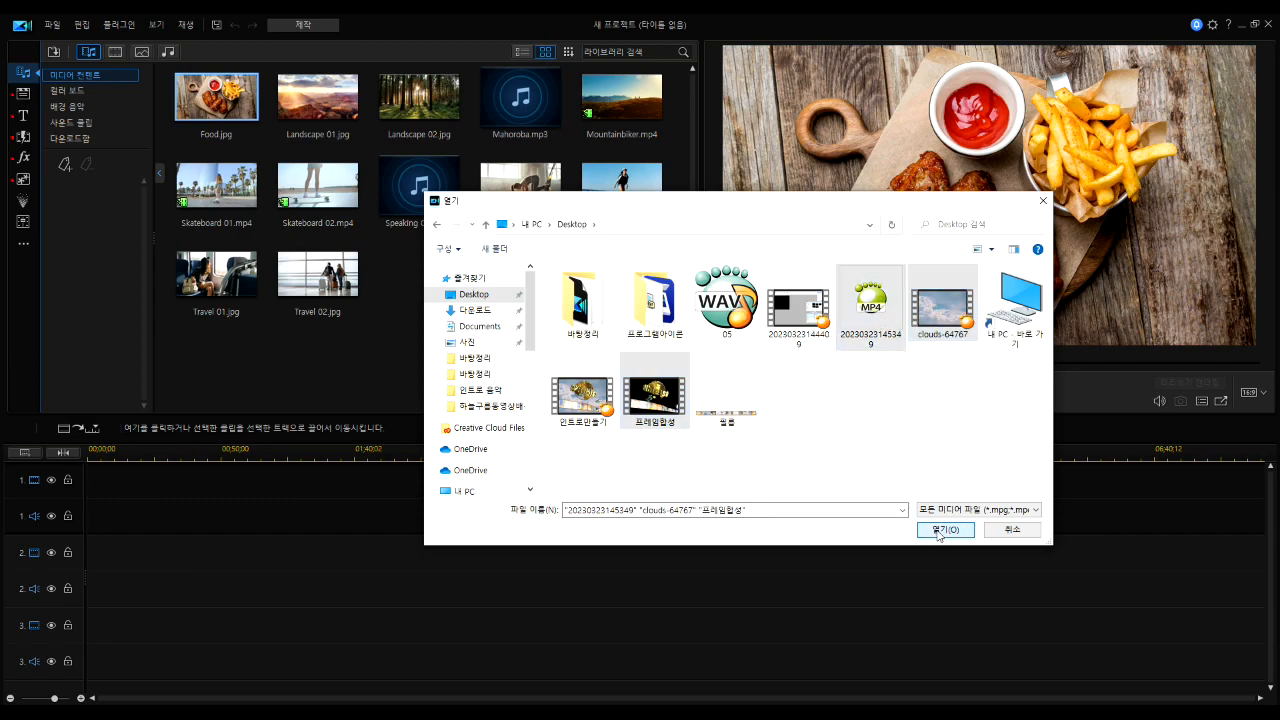
pyautogui.press('Return')
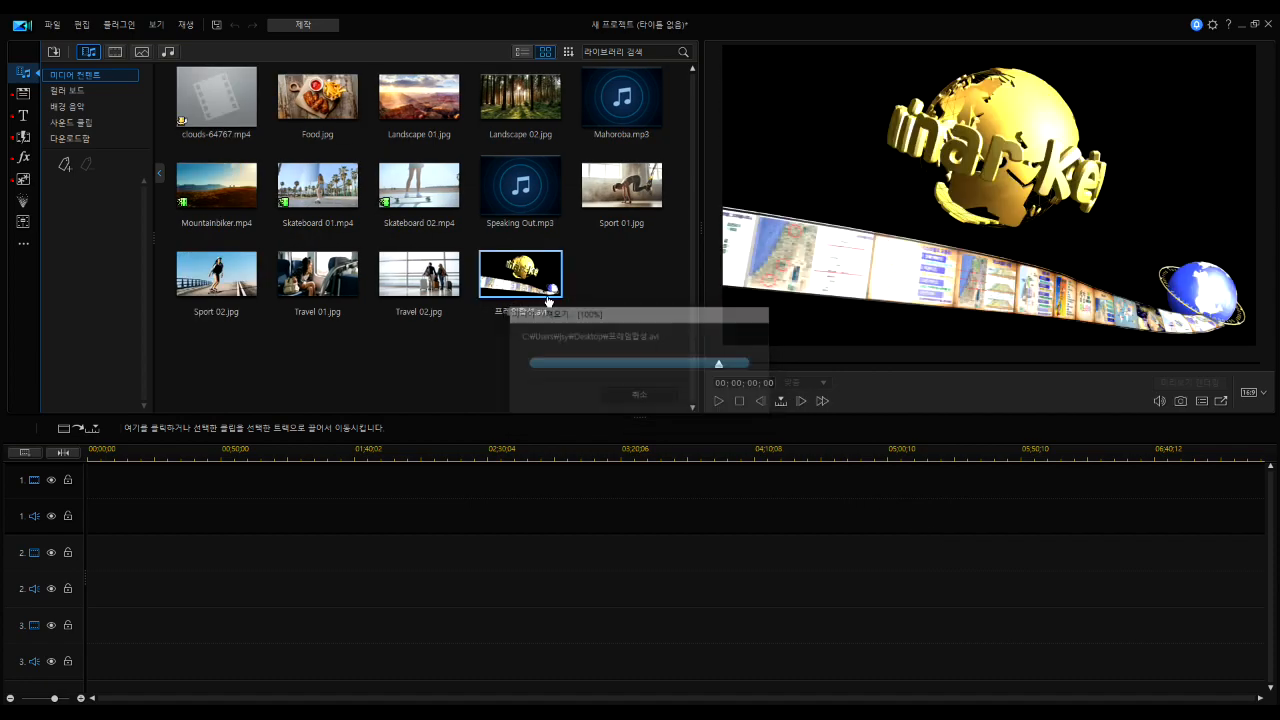
# Import the sound file 05 from the Desktop into the media library.
pyautogui.click(54, 51)
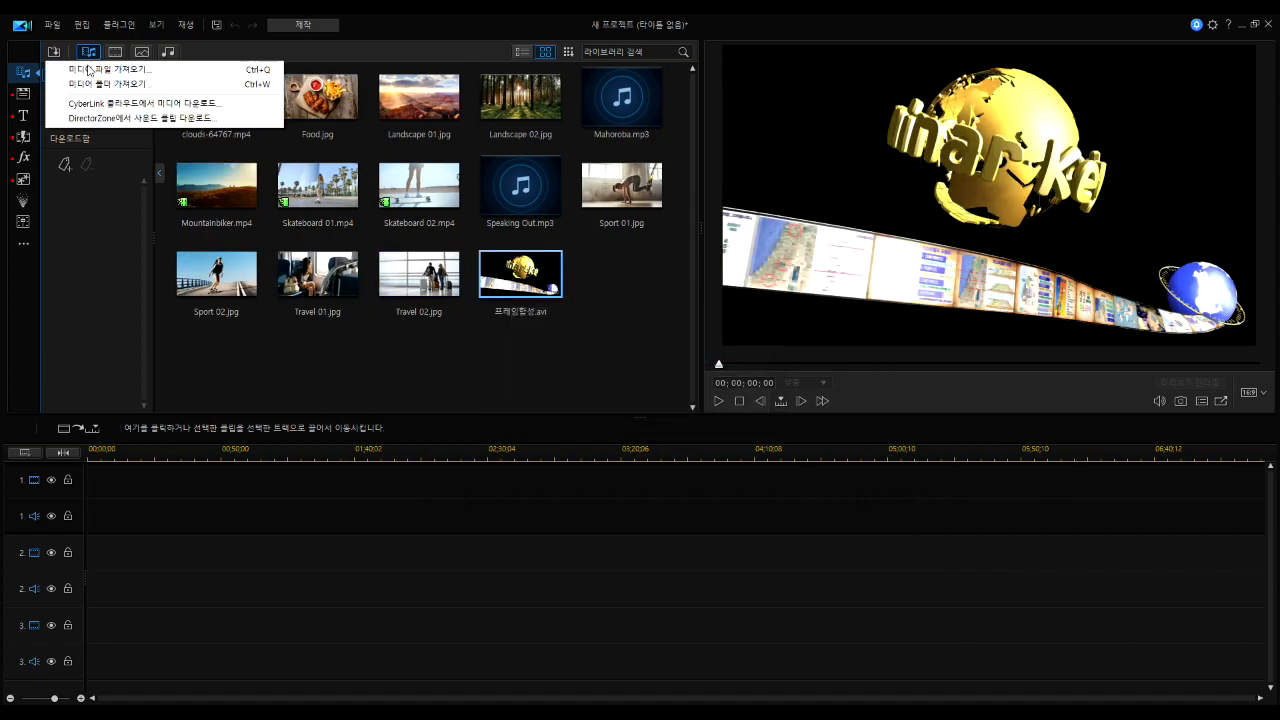
pyautogui.click(75, 66)
pyautogui.click(727, 300)
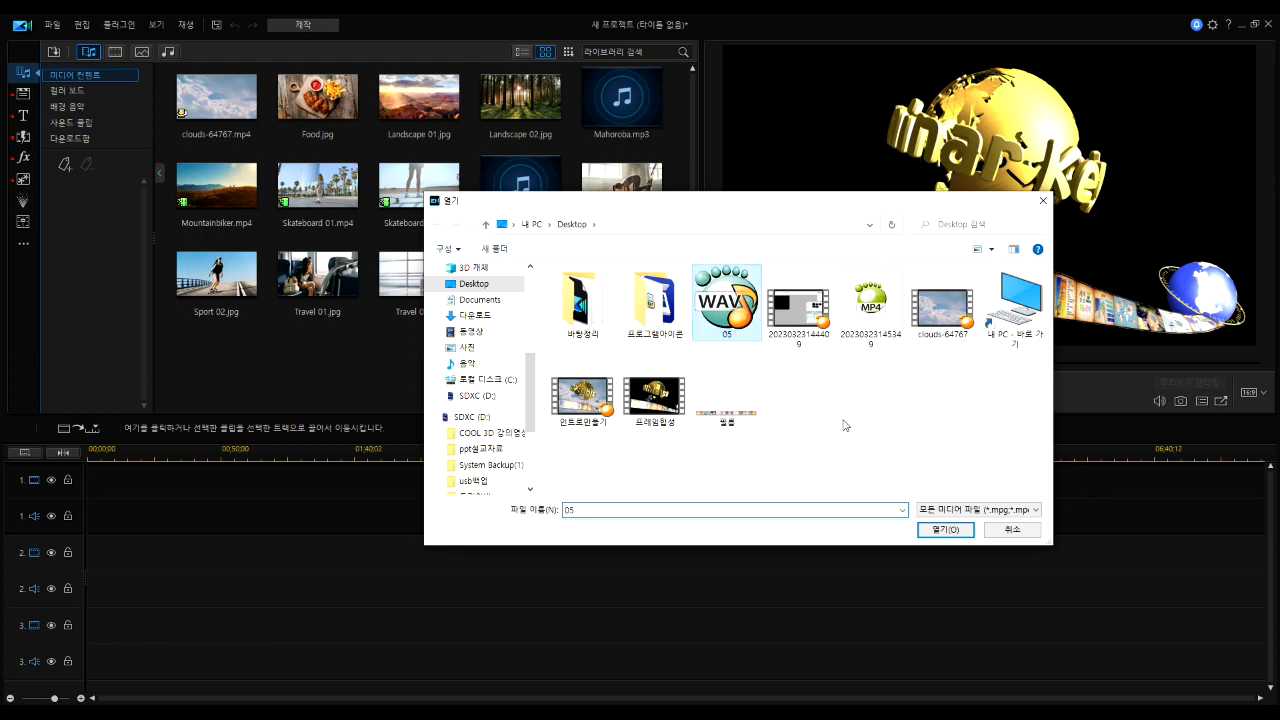
pyautogui.click(947, 530)
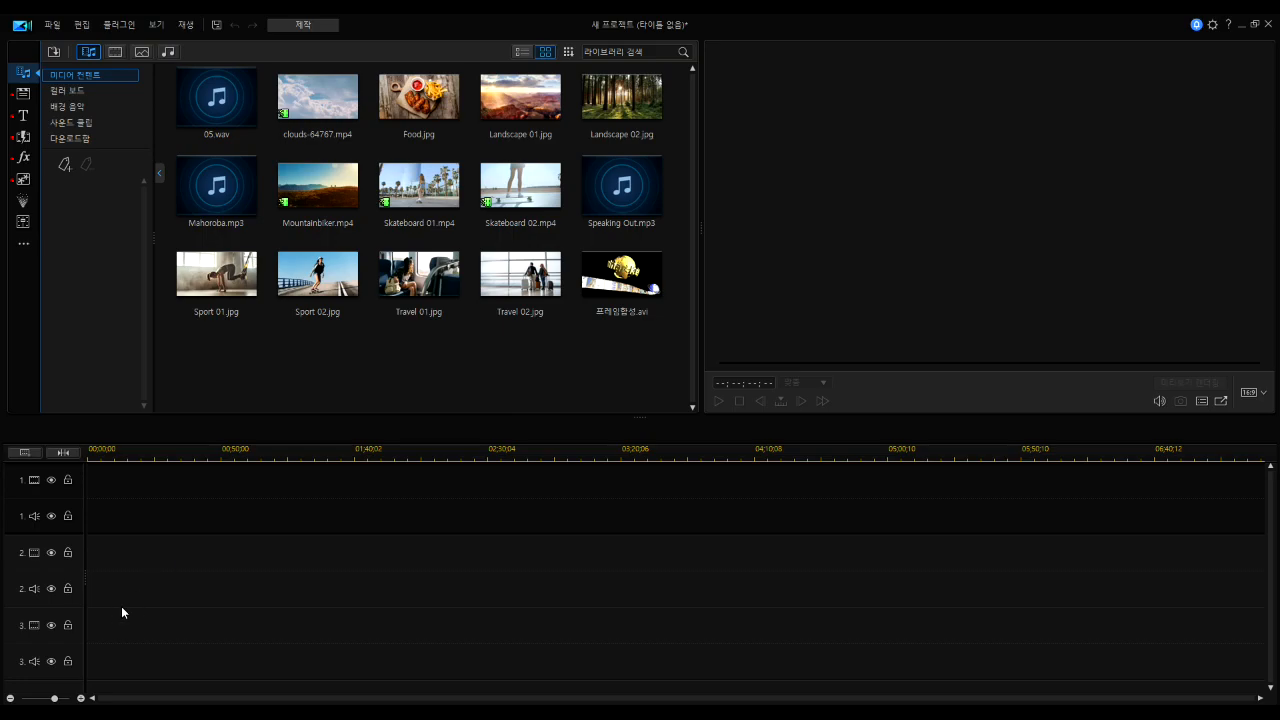
# Place clouds-64767.mp4 at the start of video track 1 and 프레임합성.avi at the start of video track 2.
pyautogui.moveTo(305, 118); pyautogui.dragTo(82, 478)
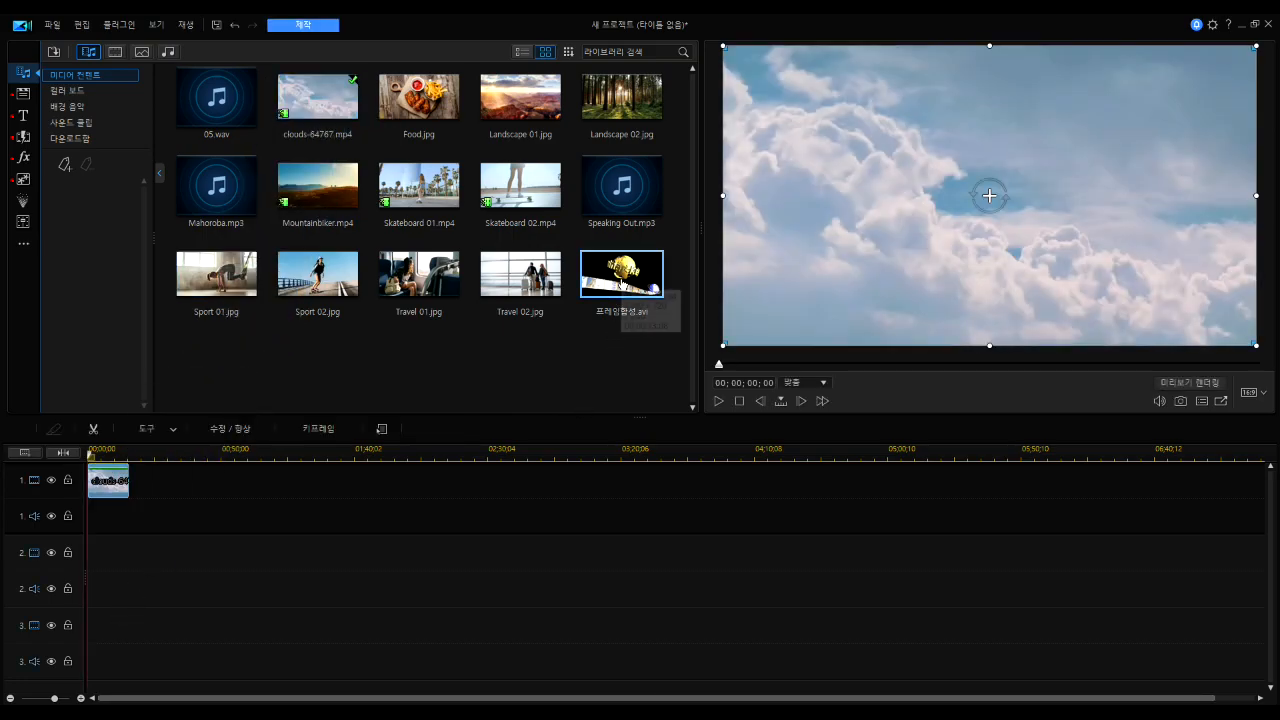
pyautogui.moveTo(628, 270); pyautogui.dragTo(348, 480)
pyautogui.moveTo(173, 539); pyautogui.dragTo(88, 552)
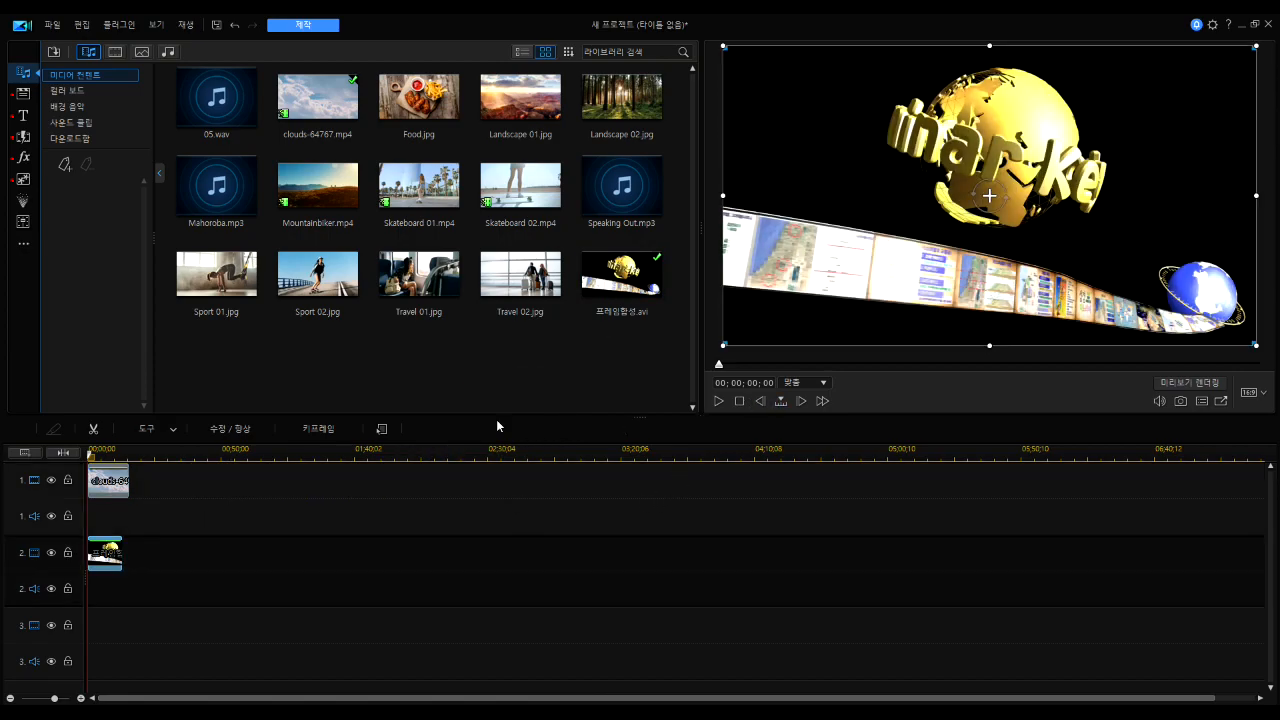
# Remove the black background of the 프레임합성 clip with the chroma key and play back the composite over the clouds.
pyautogui.doubleClick(100, 560)
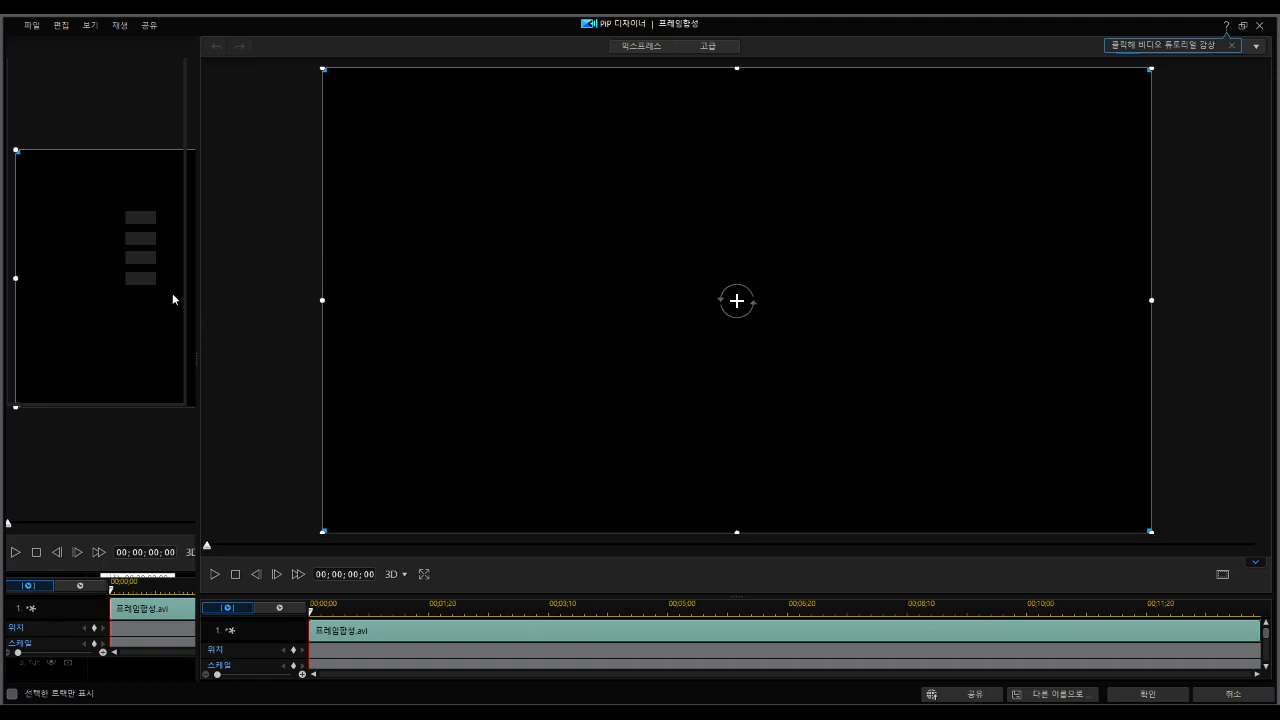
pyautogui.click(29, 89)
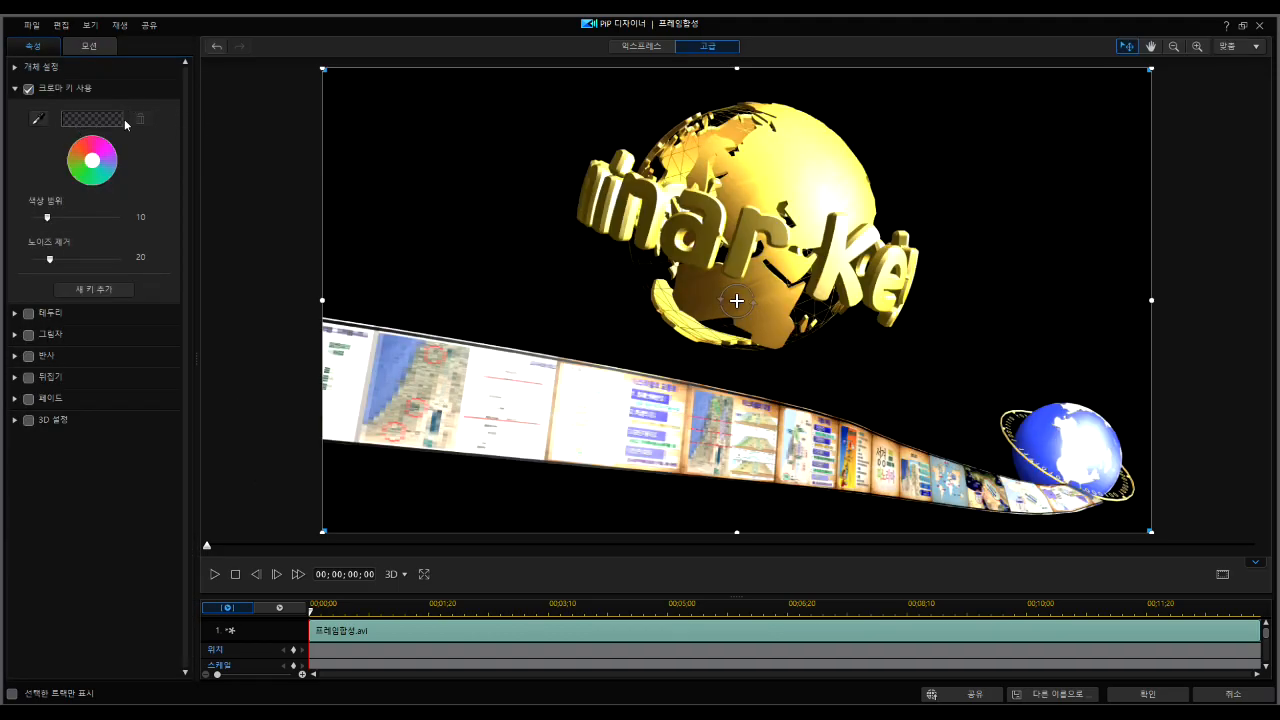
pyautogui.click(463, 150)
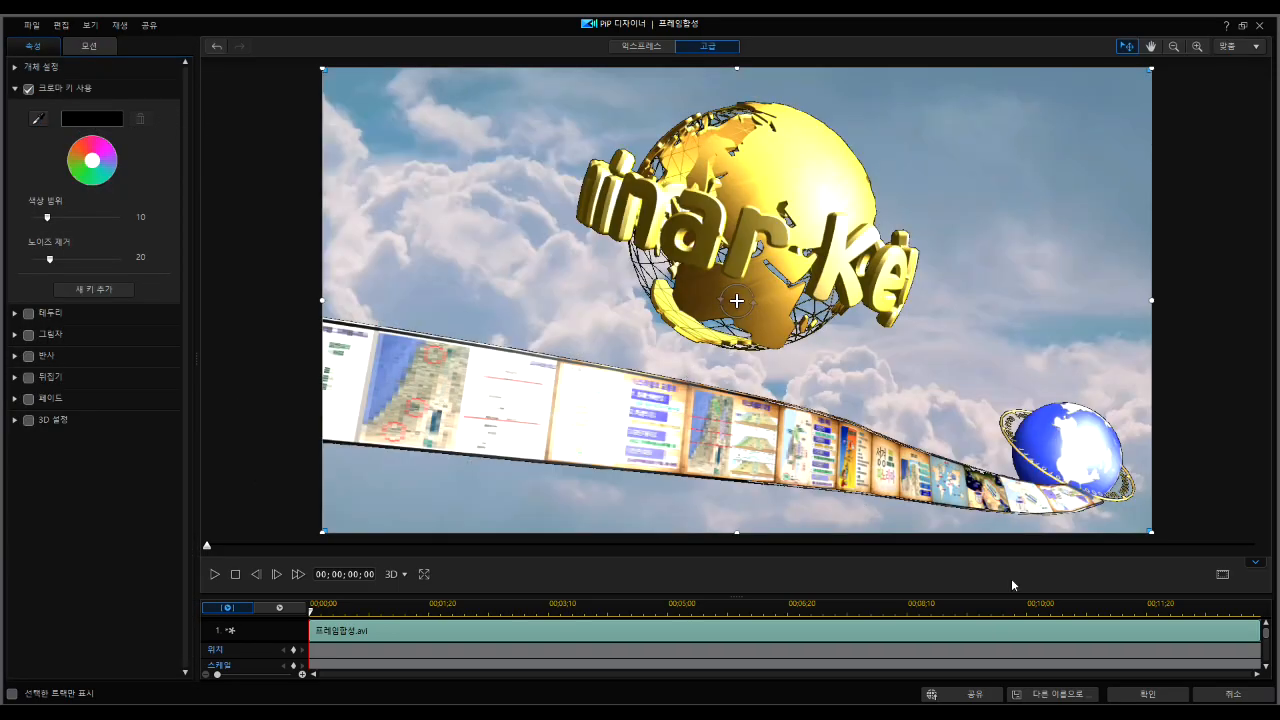
pyautogui.click(1149, 692)
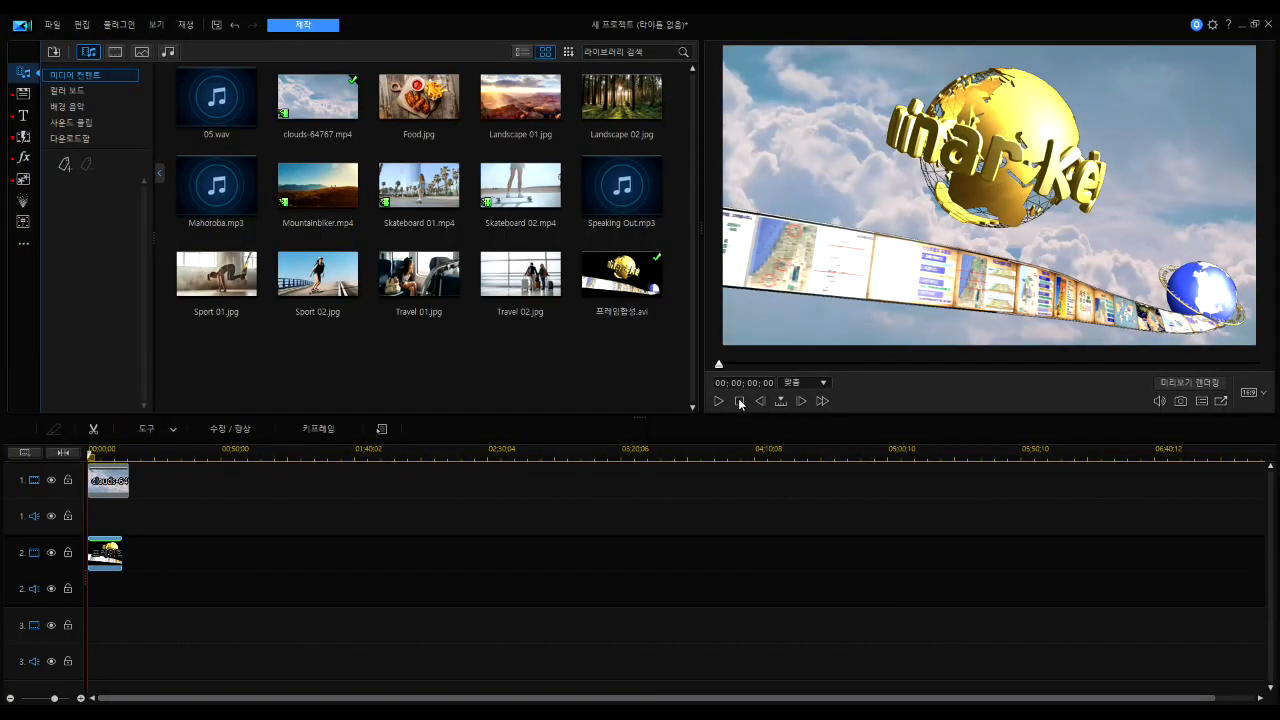
pyautogui.click(719, 401)
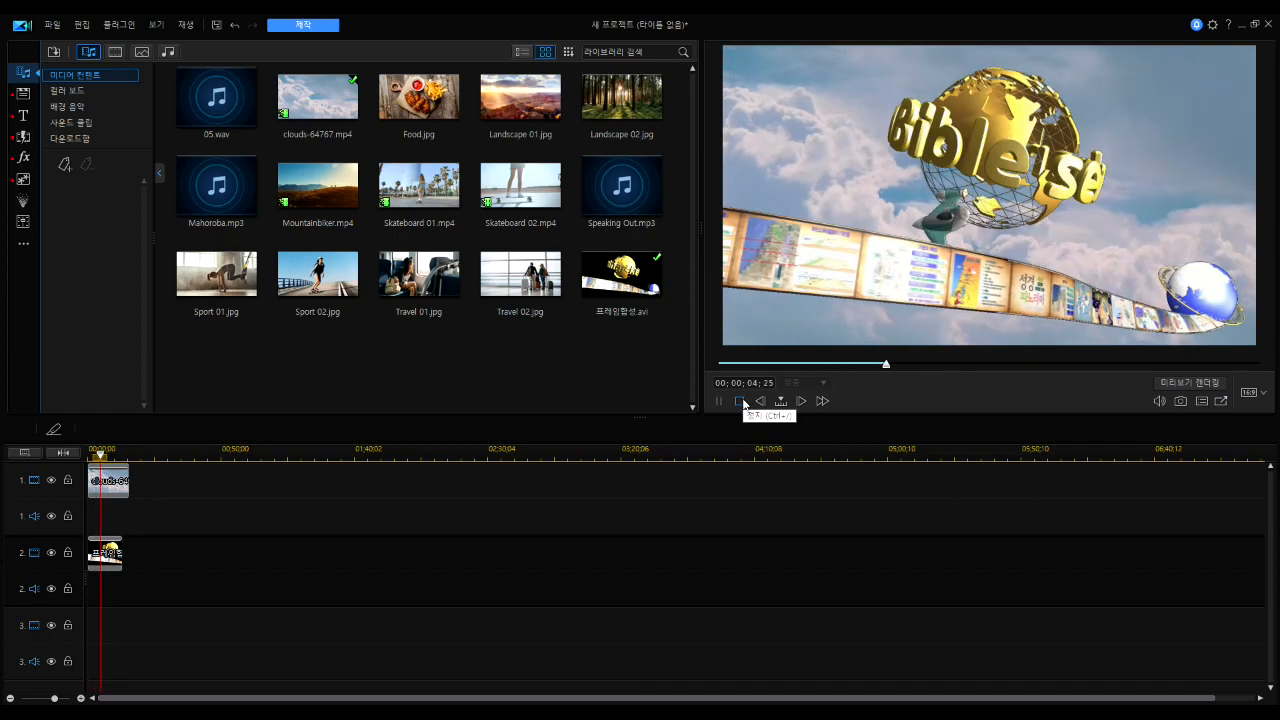
pyautogui.click(740, 401)
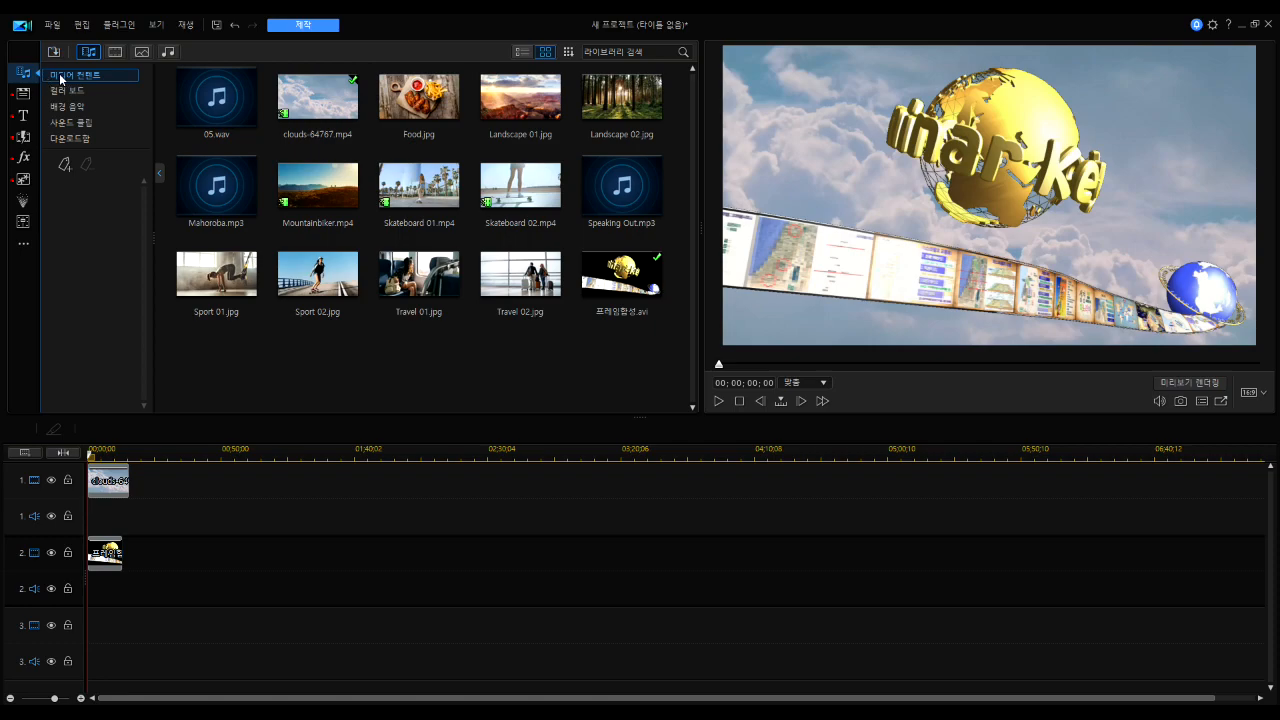
# Add 05.wav to audio track 1 at the start of the timeline.
pyautogui.click(211, 121)
pyautogui.moveTo(206, 494); pyautogui.dragTo(240, 515)
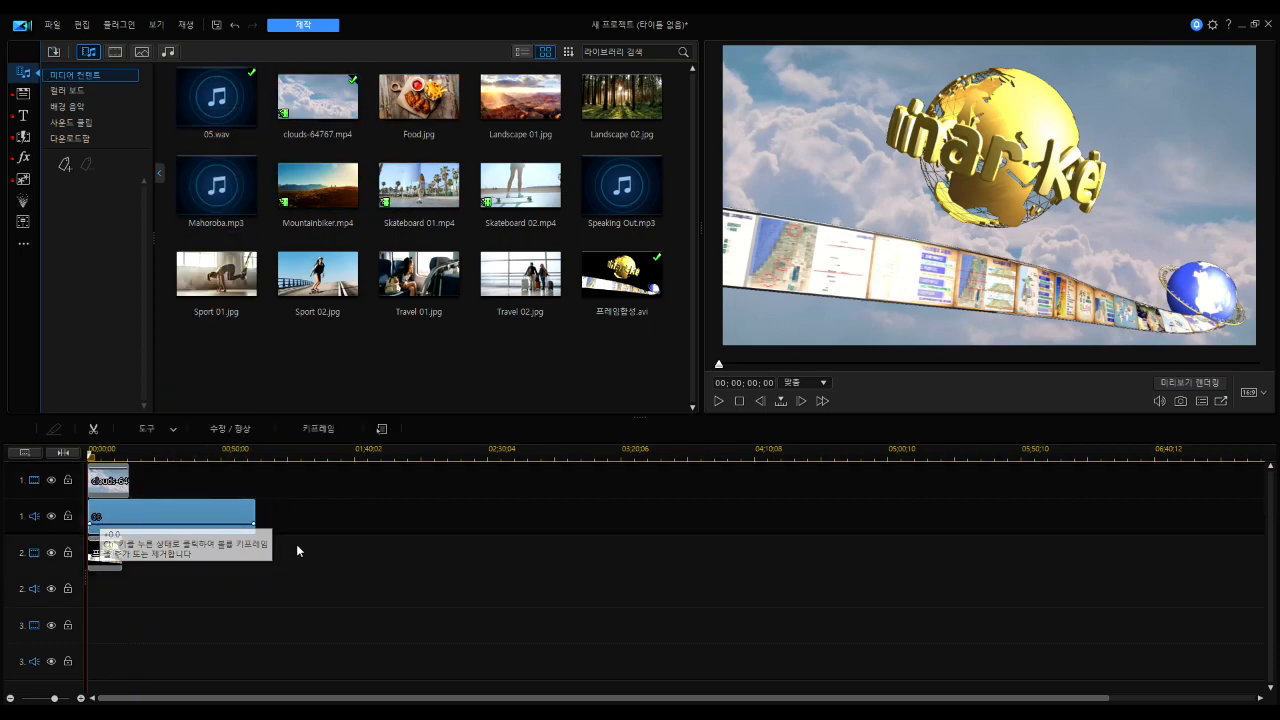
# Trim the end of the clouds-64767 clip on video track 1 to match the end of the 프레임합성 clip.
pyautogui.click(114, 472)
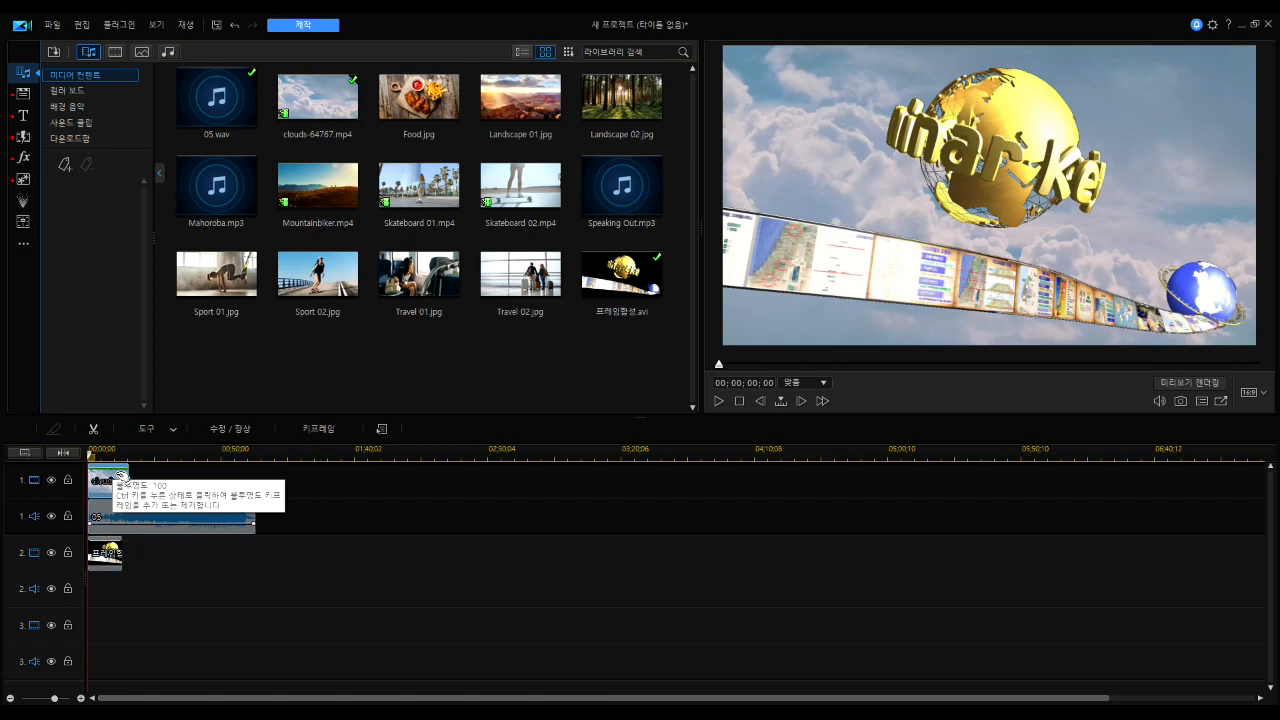
pyautogui.click(118, 475)
pyautogui.moveTo(128, 478); pyautogui.dragTo(123, 480)
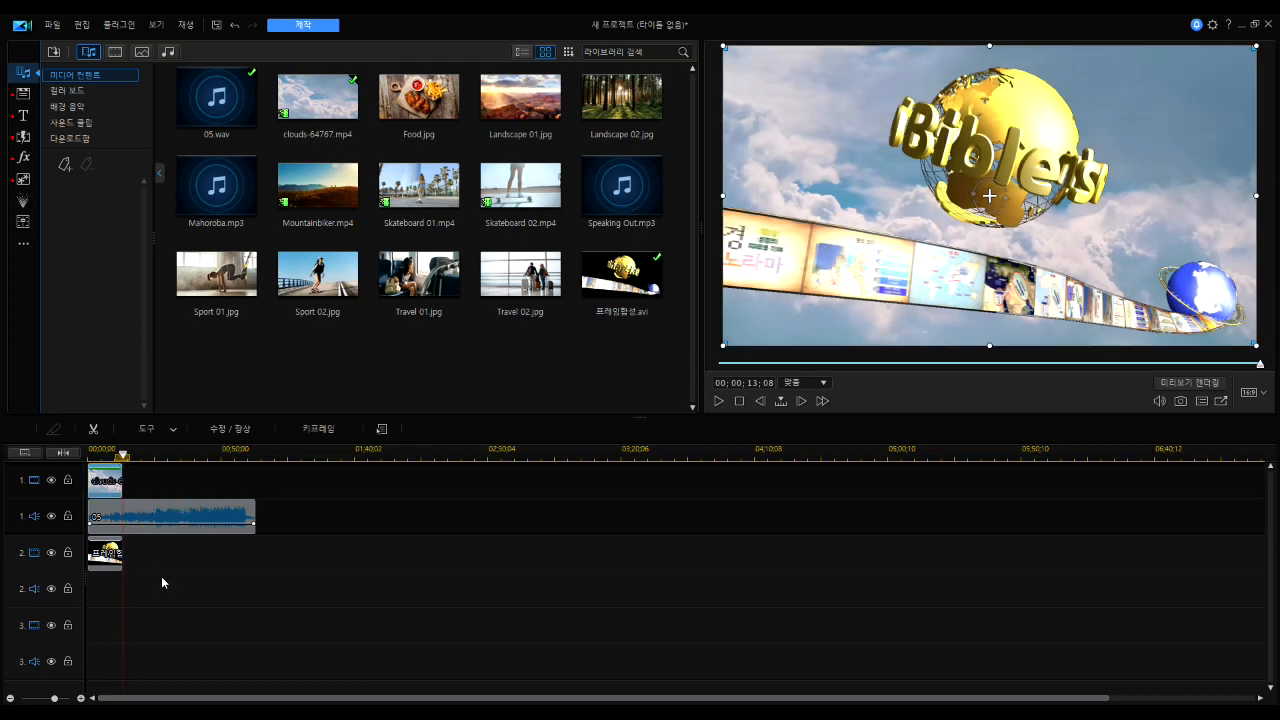
# Split the 05 audio clip at 00;00;13;08, where the video clips end, and delete the remainder.
pyautogui.click(146, 519)
pyautogui.click(58, 431)
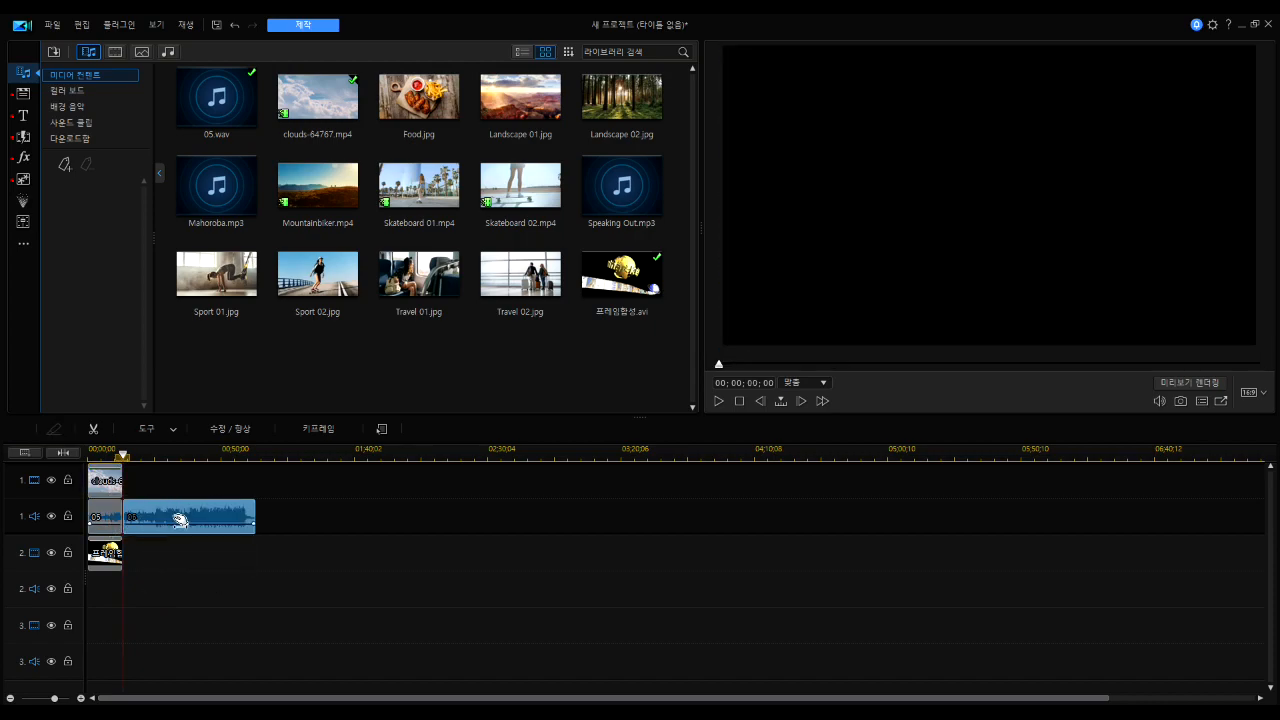
pyautogui.press('Delete')
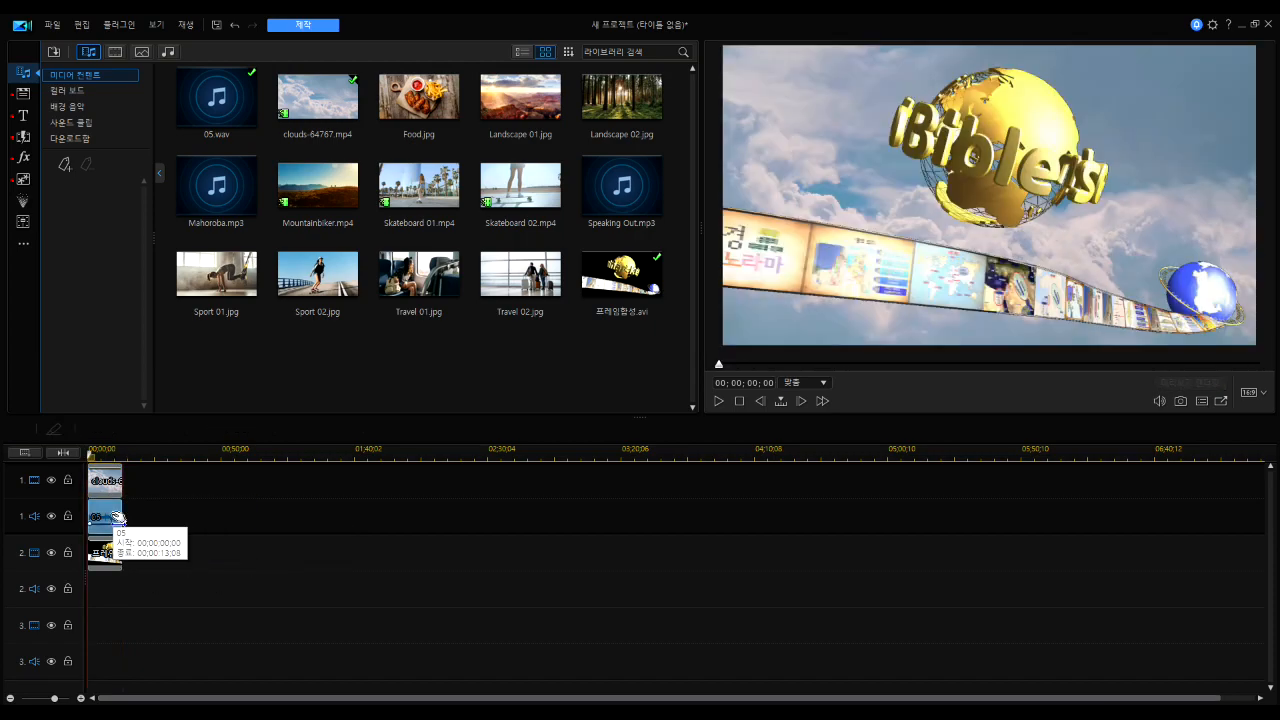
# Fade out the 05 audio with volume keyframes, from 0.0 dB at 00;00;12;26 to silence at the clip's end.
pyautogui.click(318, 429)
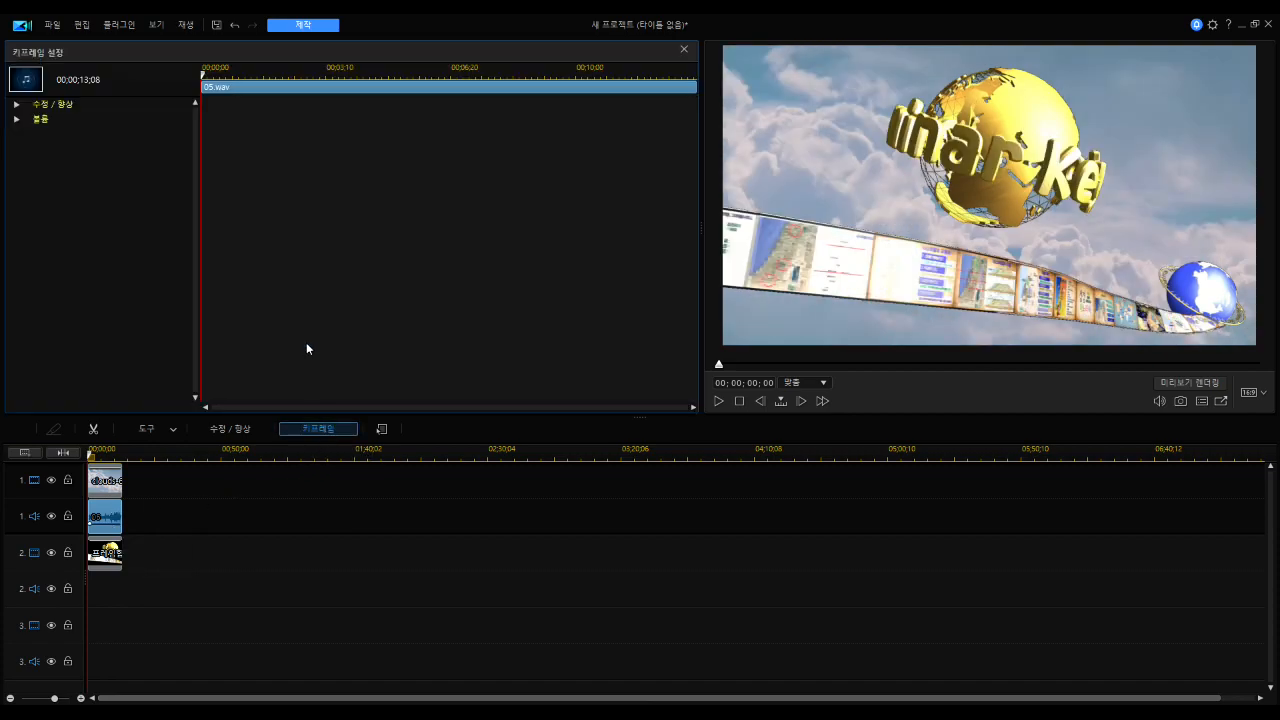
pyautogui.moveTo(203, 80); pyautogui.dragTo(684, 75)
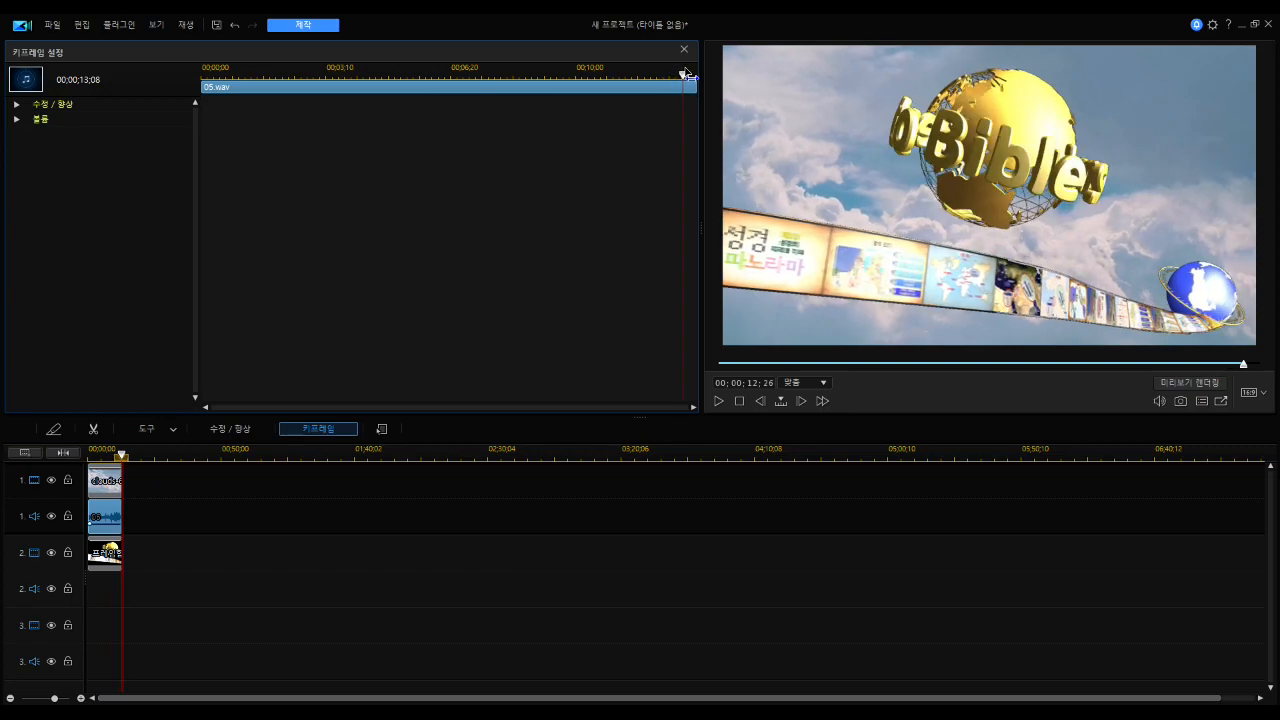
pyautogui.click(16, 119)
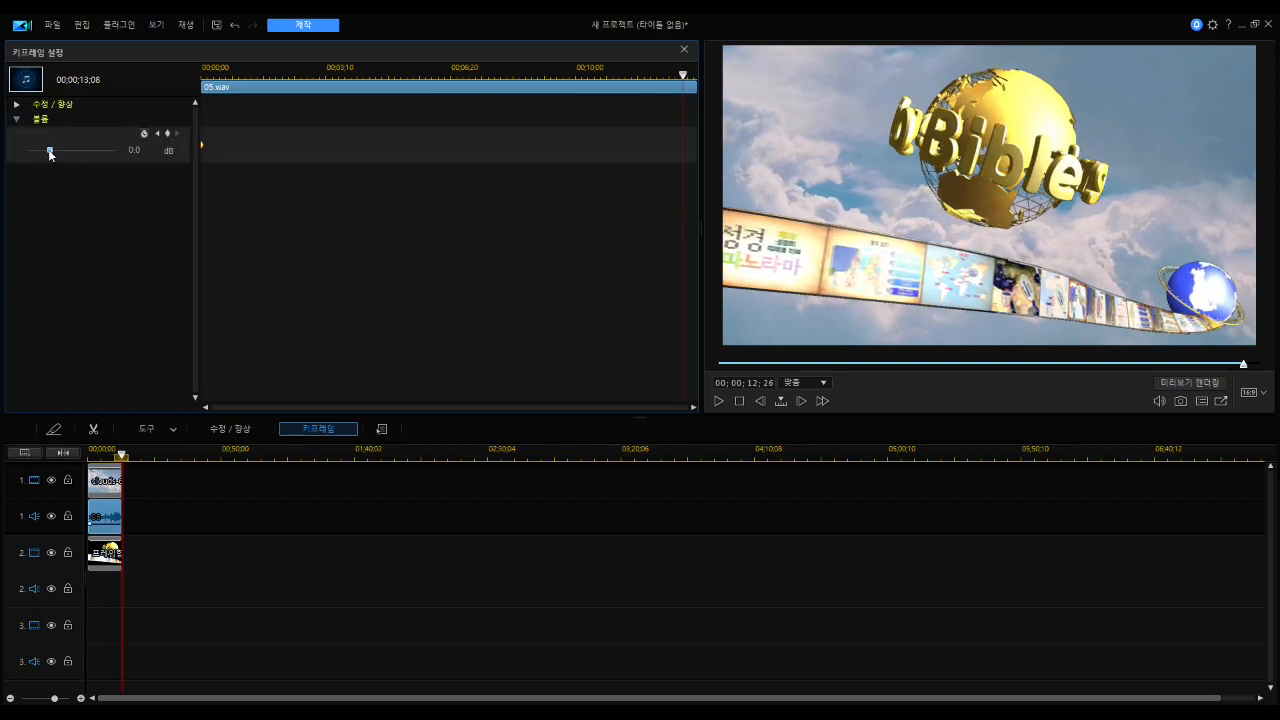
pyautogui.moveTo(684, 74); pyautogui.dragTo(697, 74)
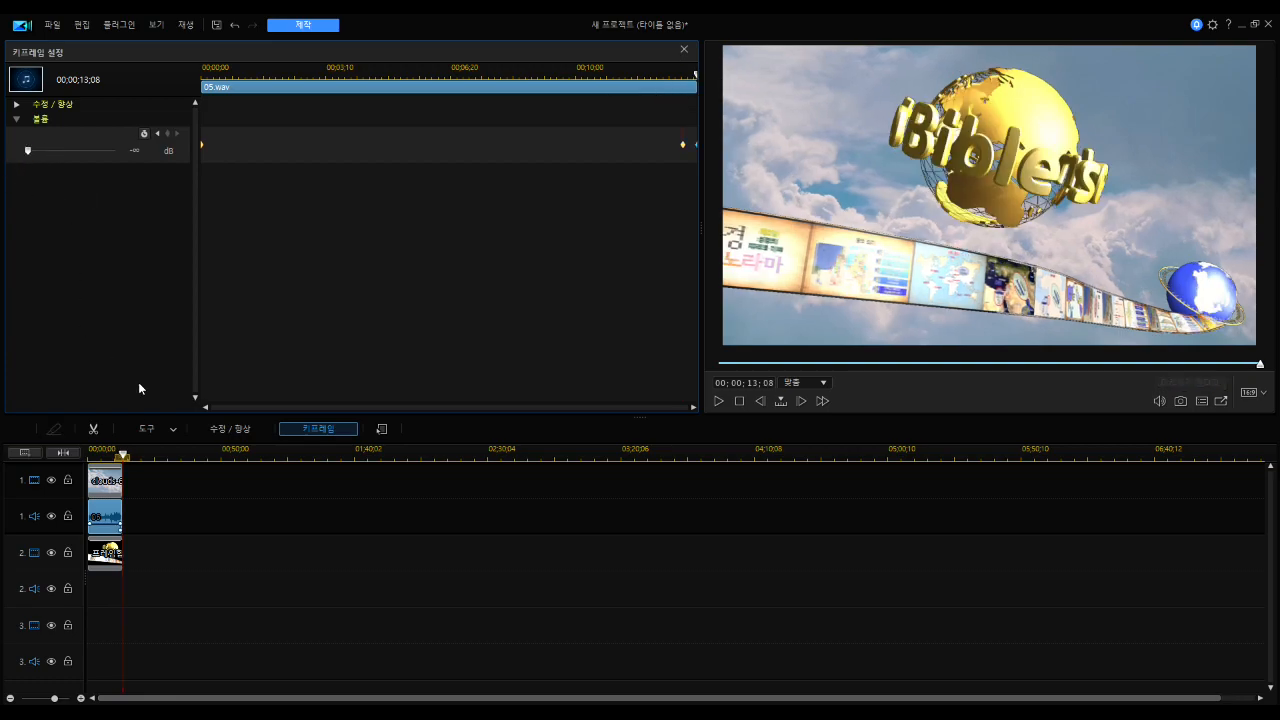
# Return to the start of the timeline and play back the composite with its music.
pyautogui.moveTo(123, 455); pyautogui.dragTo(72, 465)
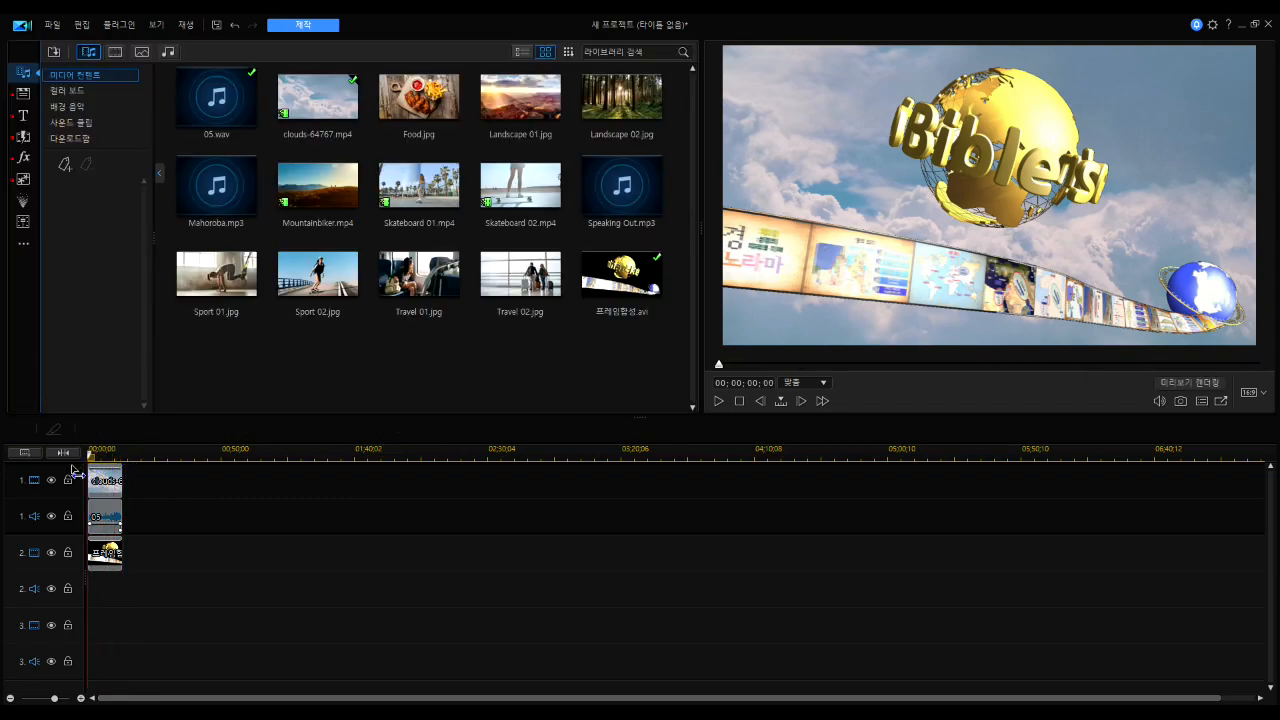
pyautogui.click(104, 516)
pyautogui.click(717, 401)
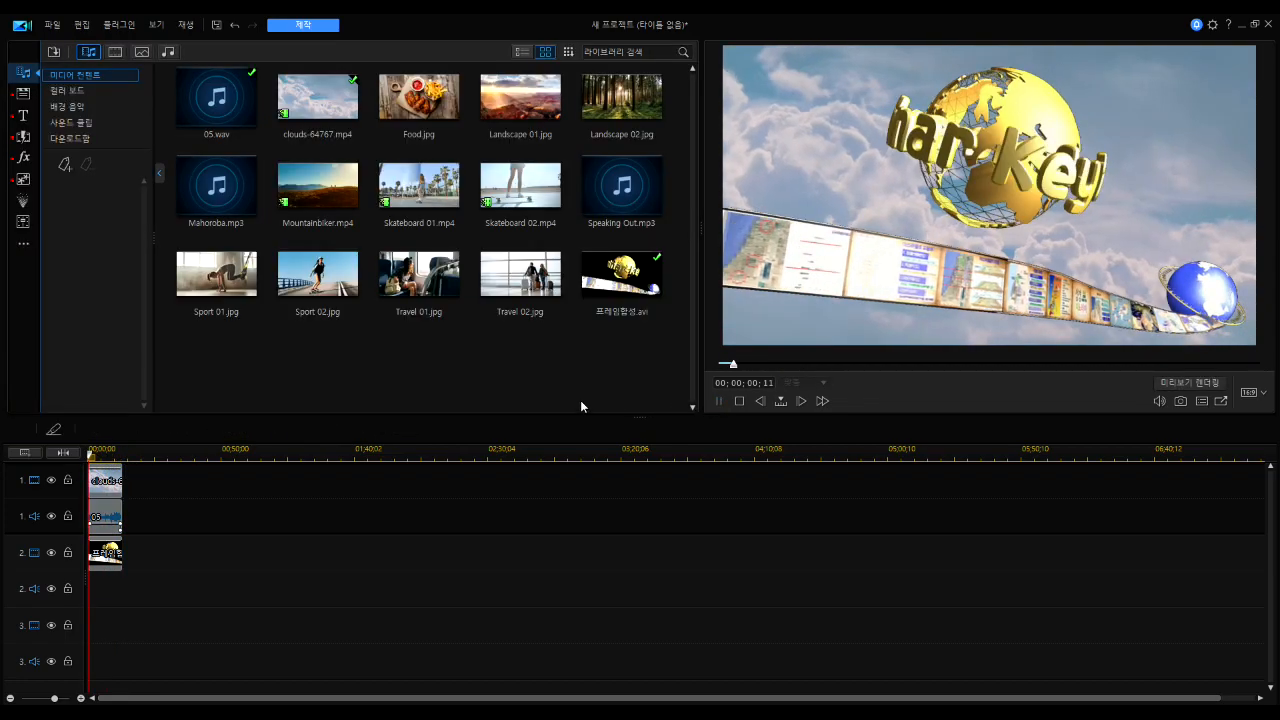